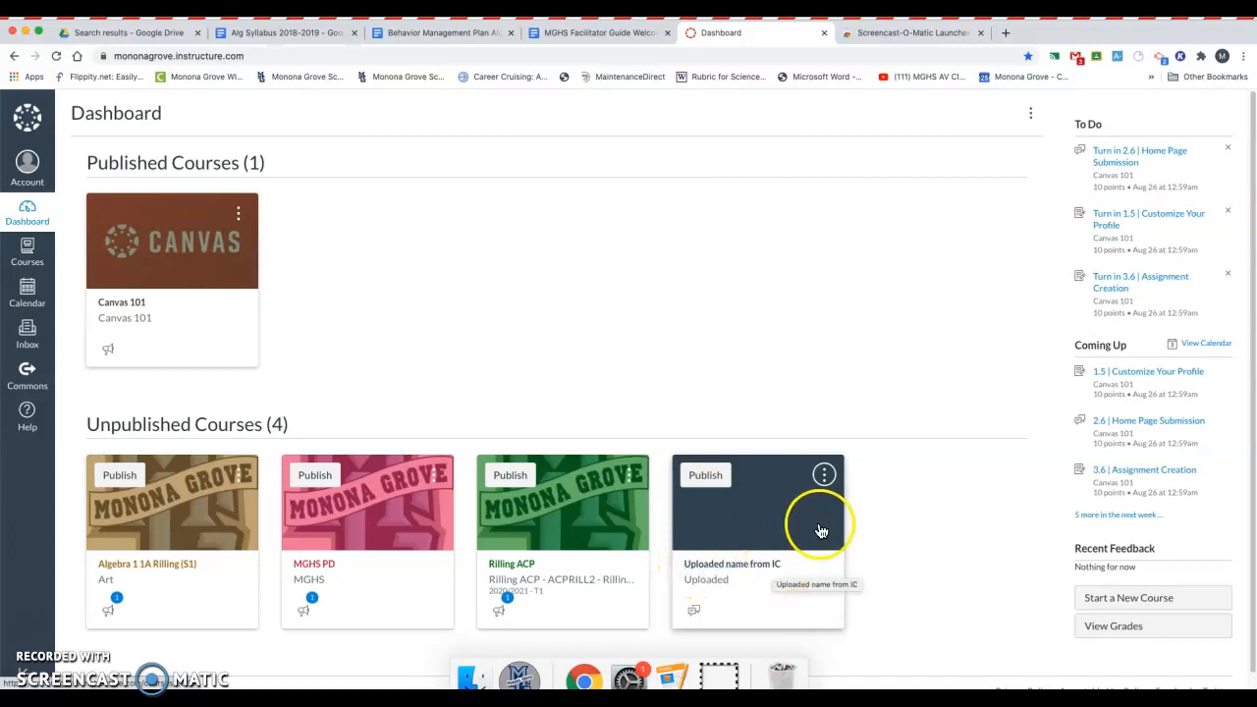
Nickname the course "Uploaded name from IC" with "Algebra 1 4A", the teacher's surname and "(S1)".
left_click(826, 478)
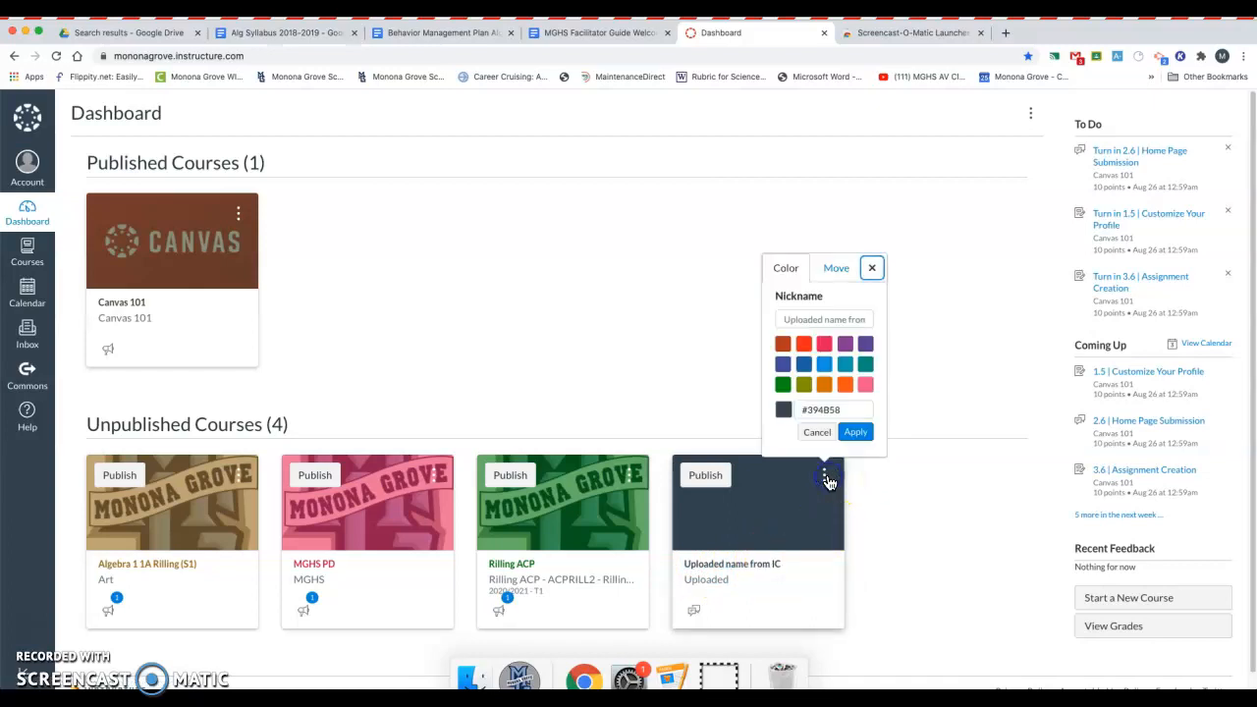
left_click(815, 317)
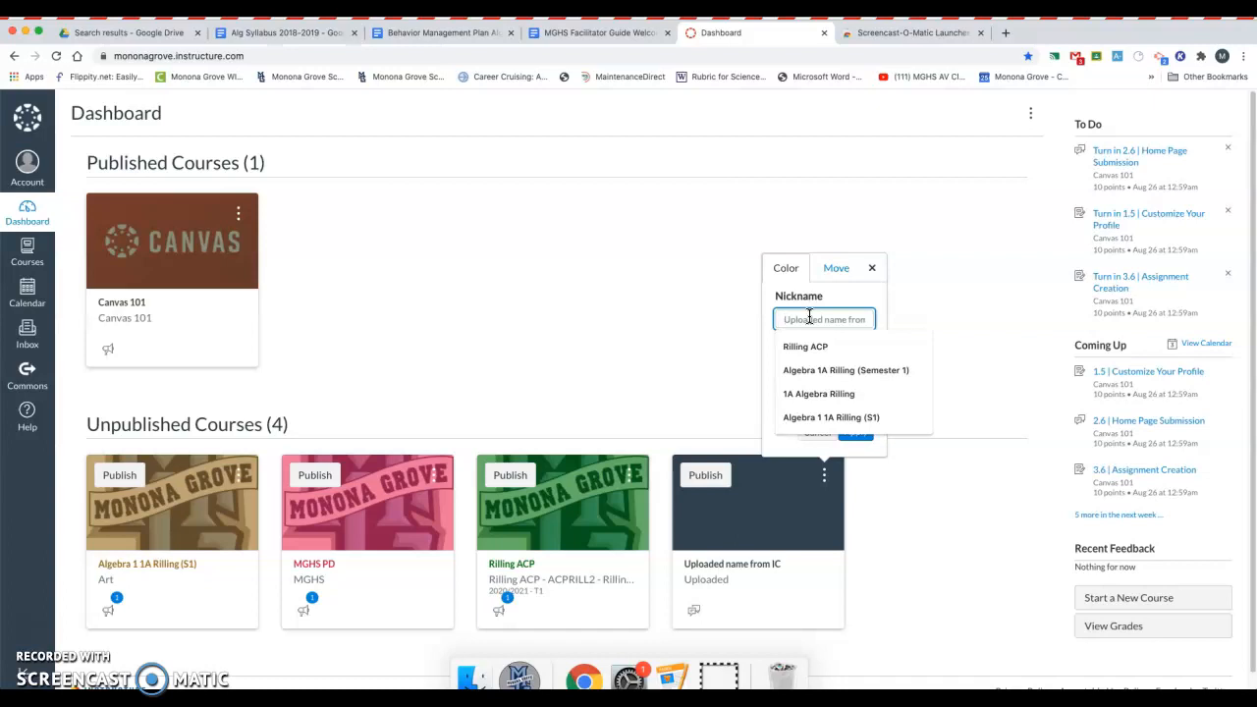
type("Algebra 1")
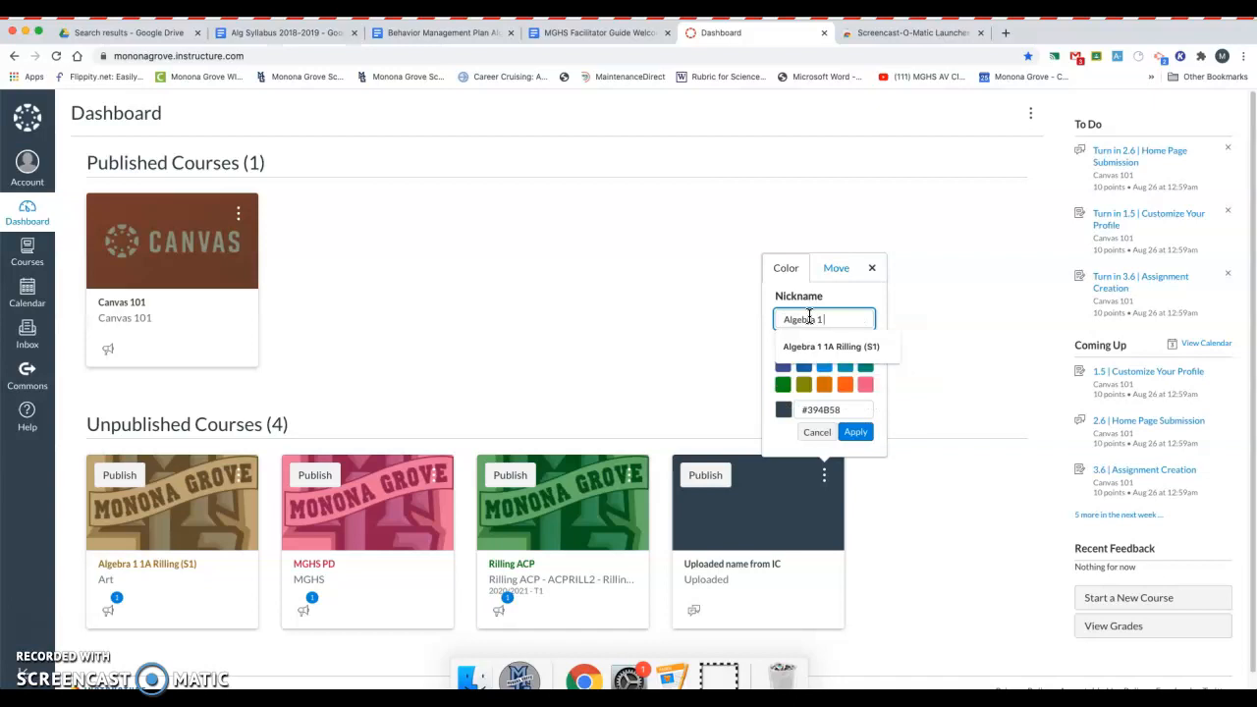
type(" 4")
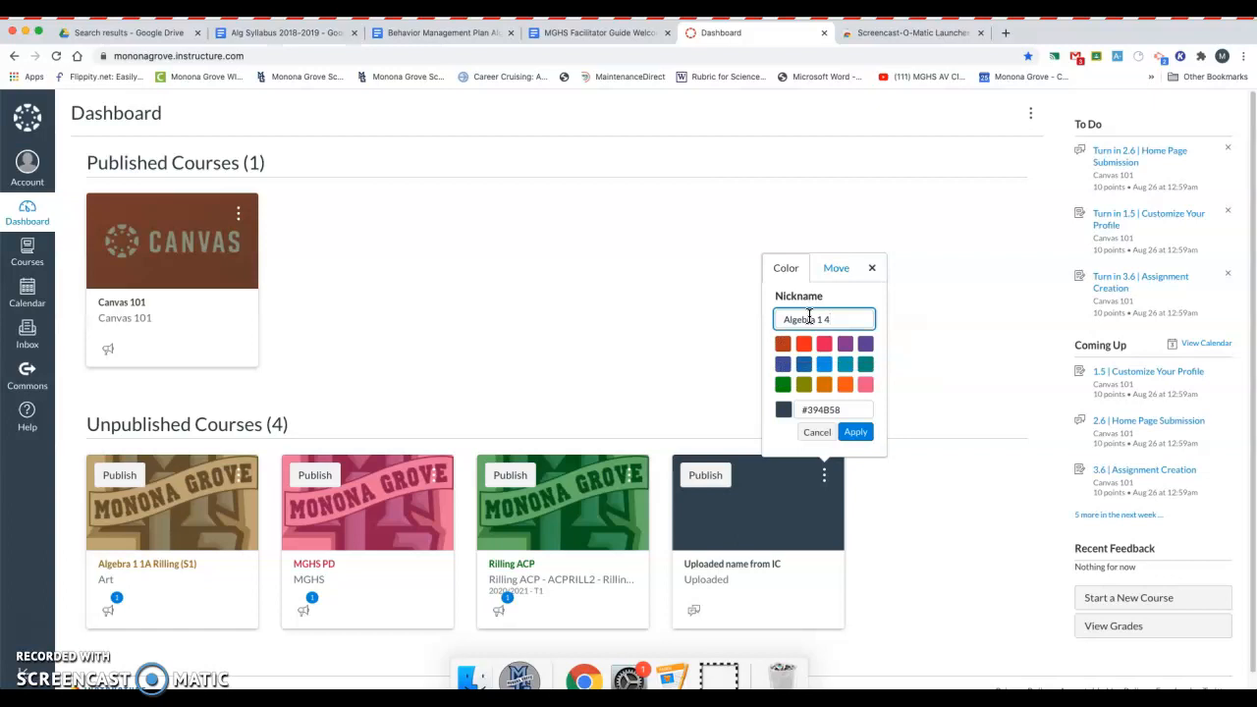
type("A Rilling (S1)")
left_click(866, 439)
left_click(863, 439)
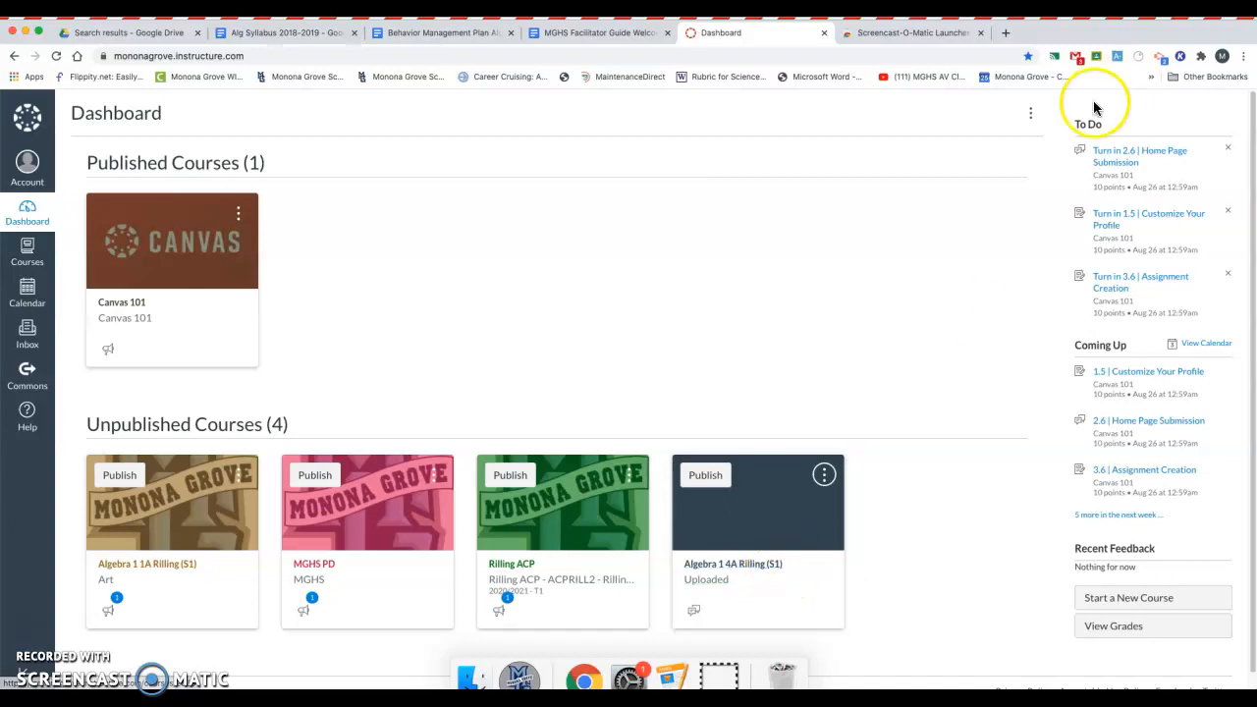
Preview the dashboard in Recent Activity view and return it to Card View.
left_click(1032, 119)
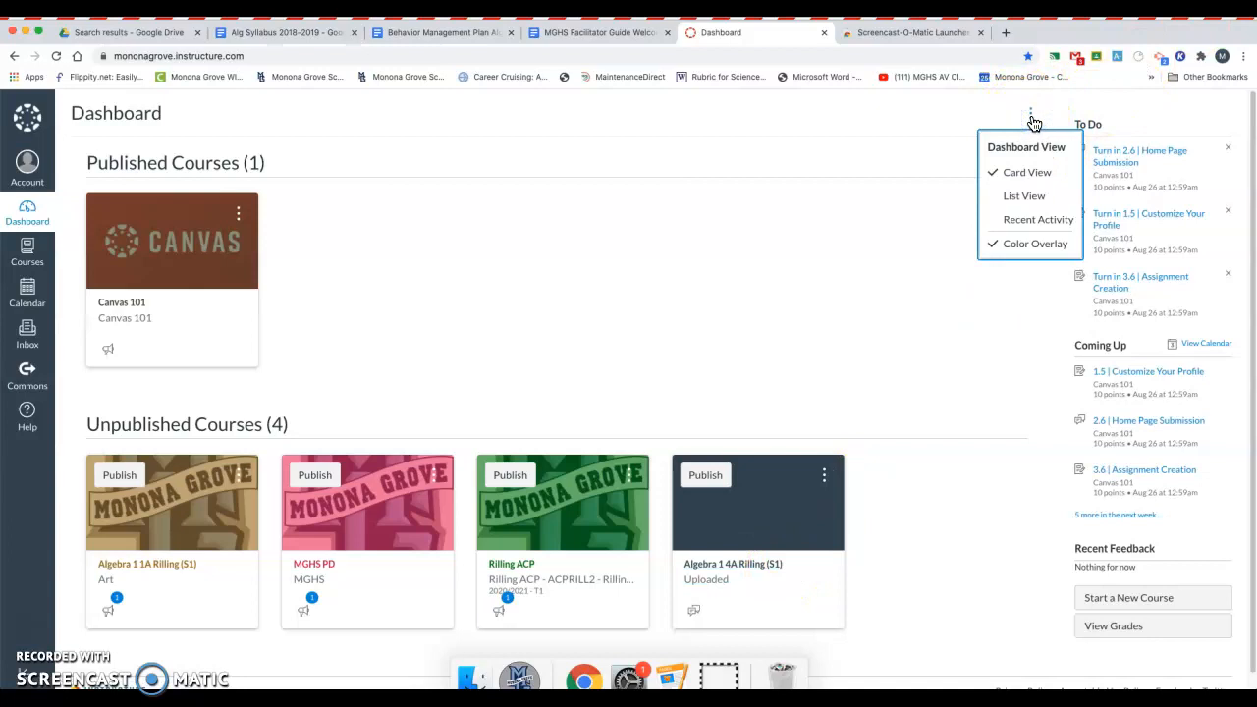
left_click(1023, 225)
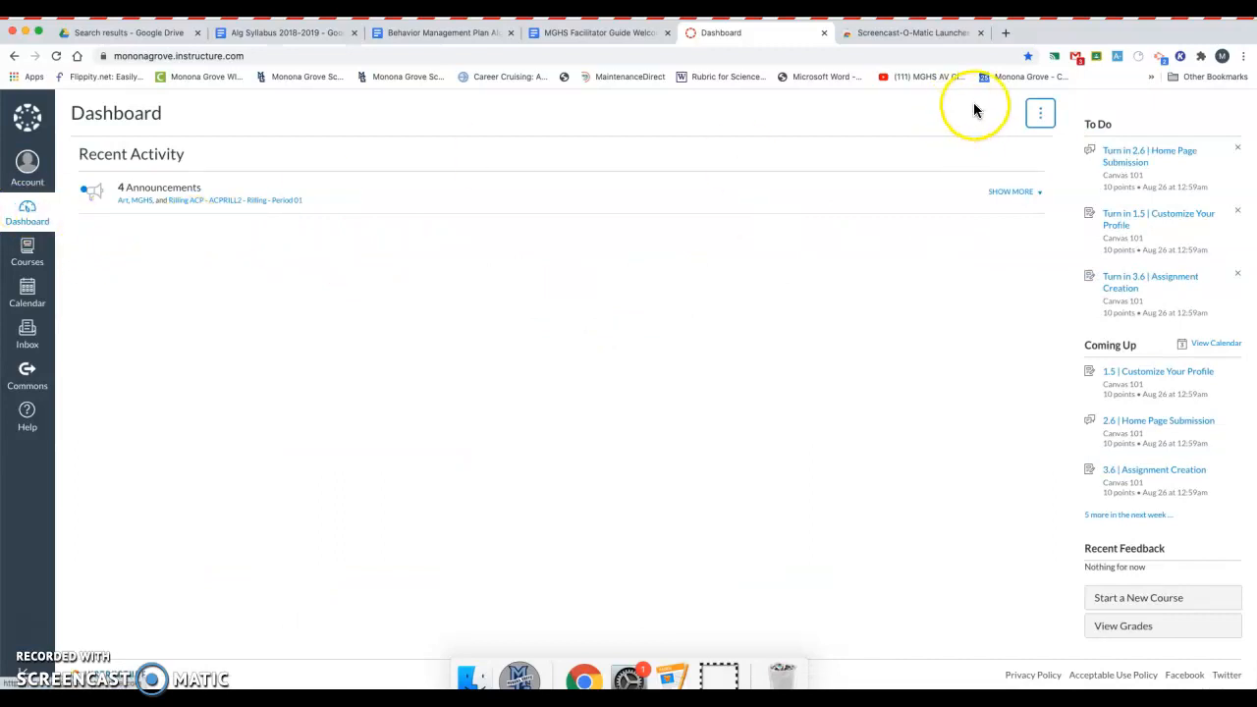
left_click(1041, 113)
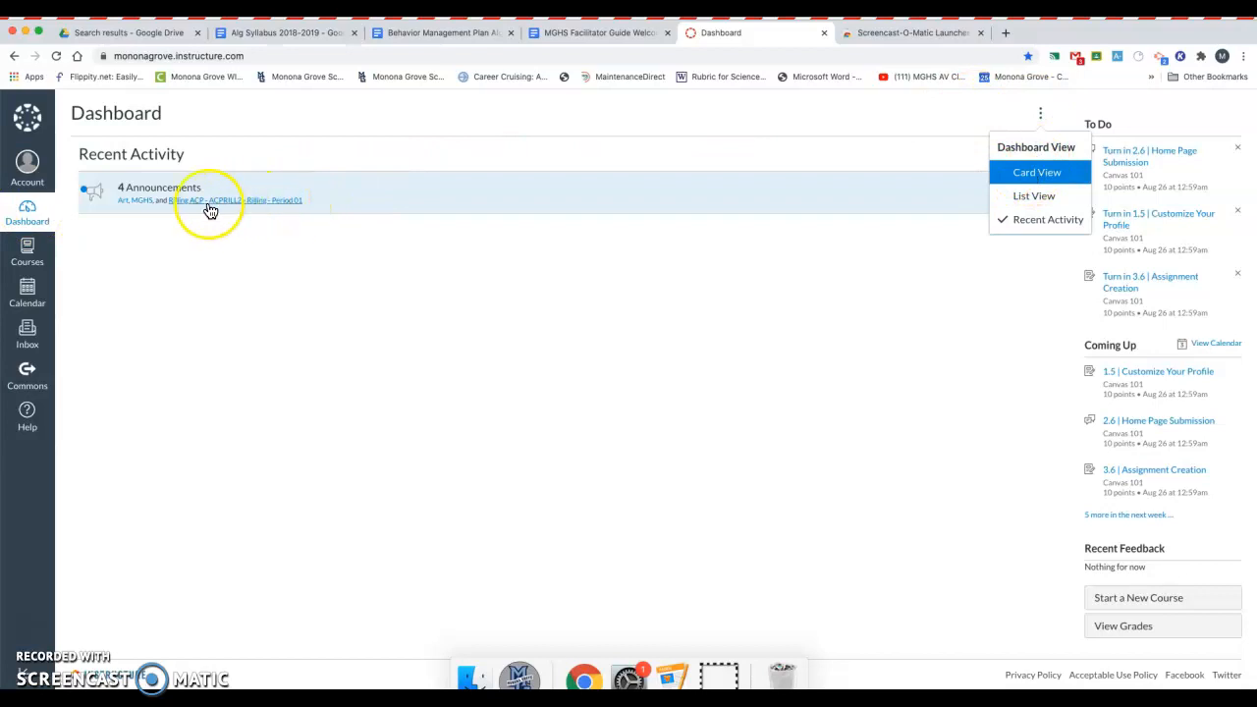
left_click(1038, 145)
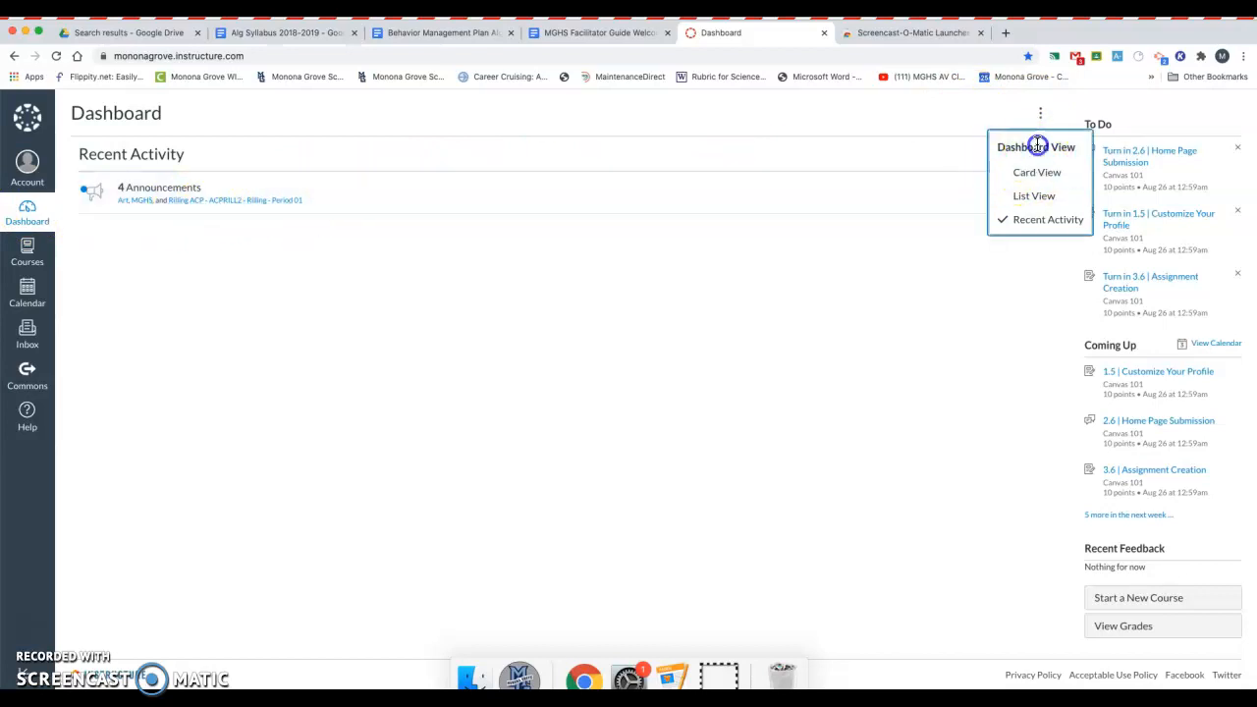
left_click(1018, 172)
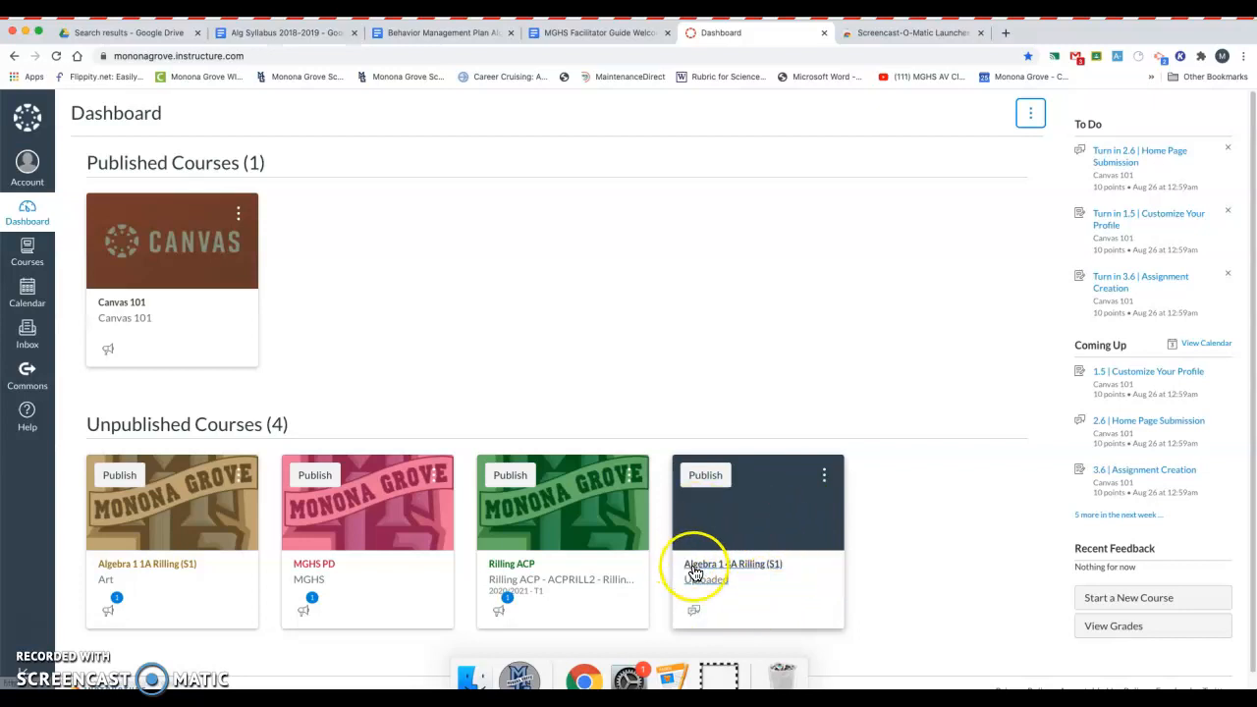
Import the Monona Grove Template from Commons into all listed courses.
left_click(766, 570)
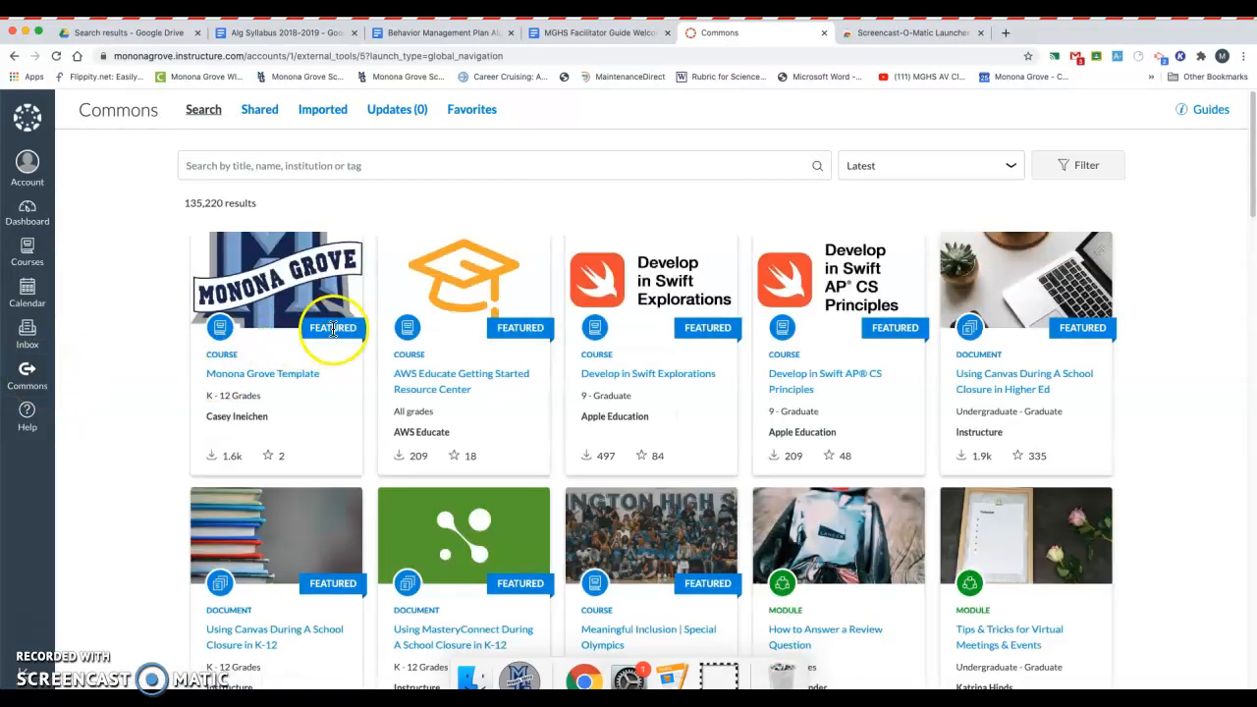
left_click(259, 378)
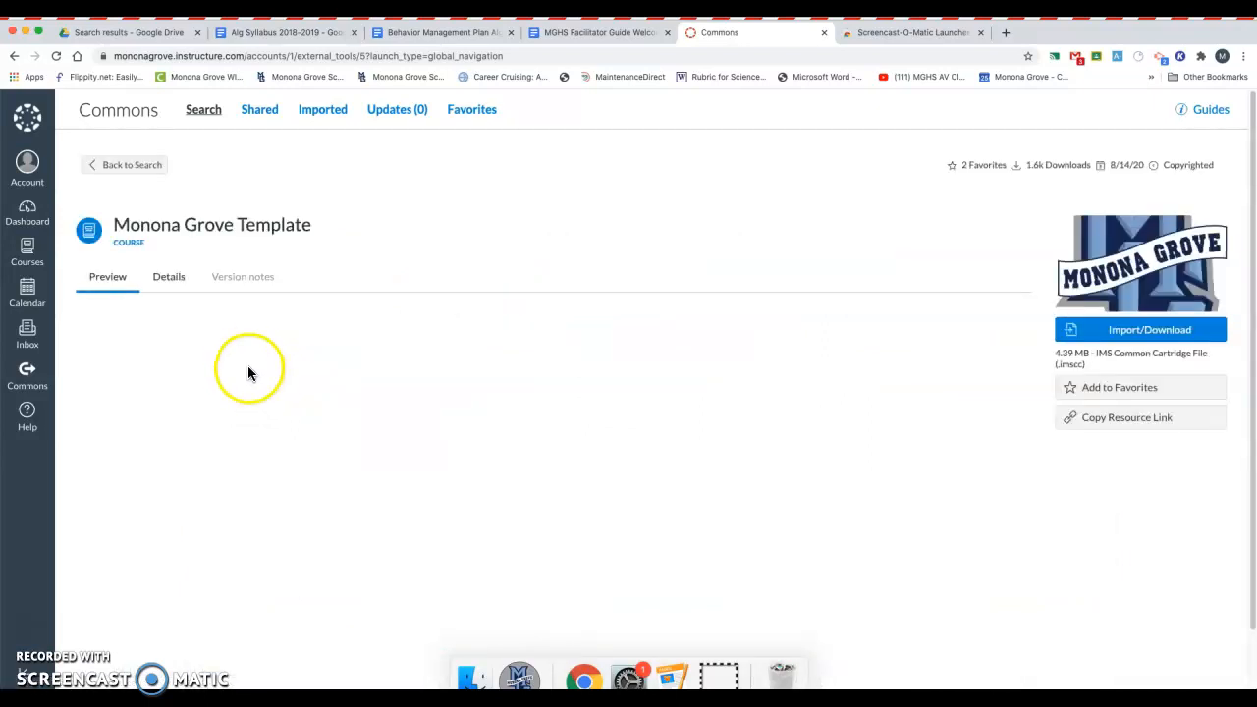
left_click(1112, 335)
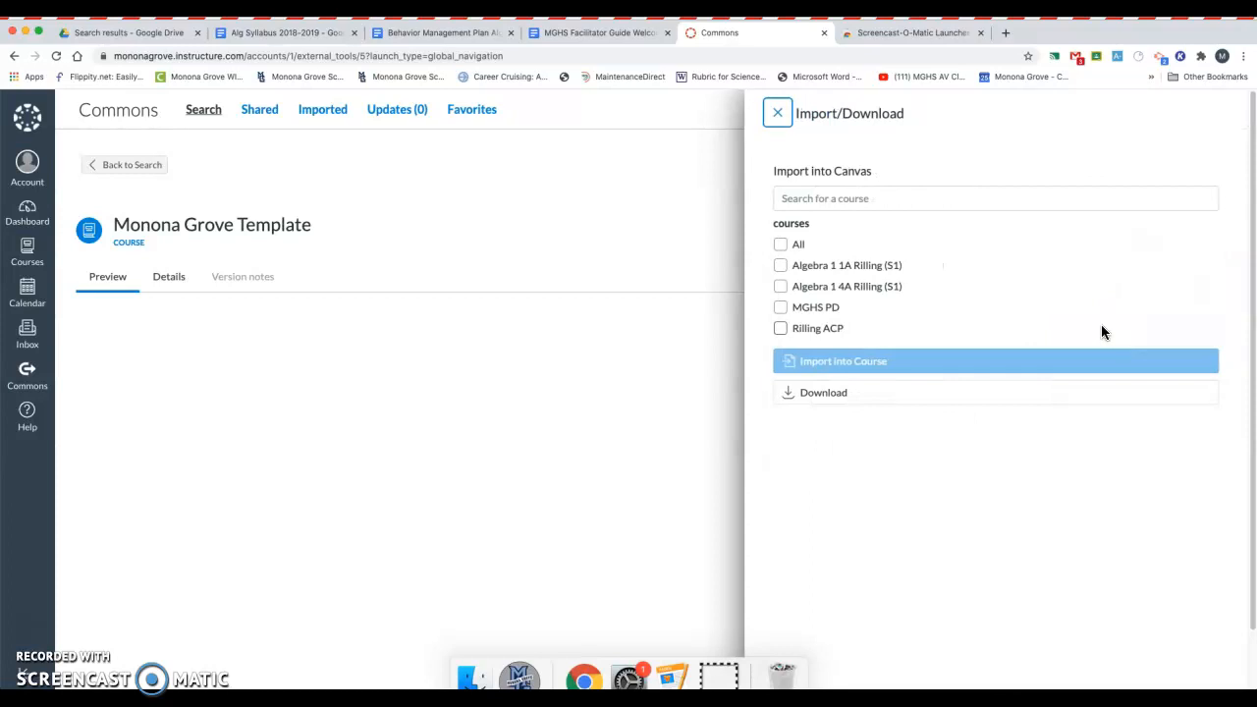
left_click(779, 289)
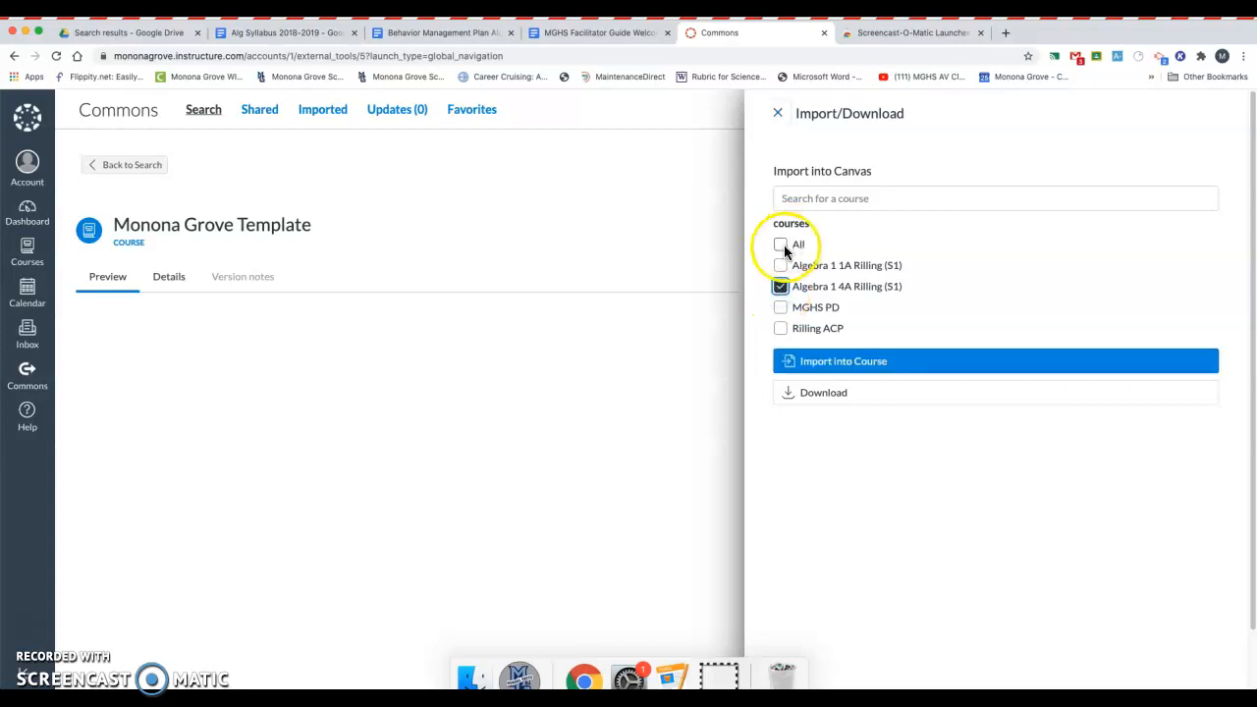
left_click(781, 246)
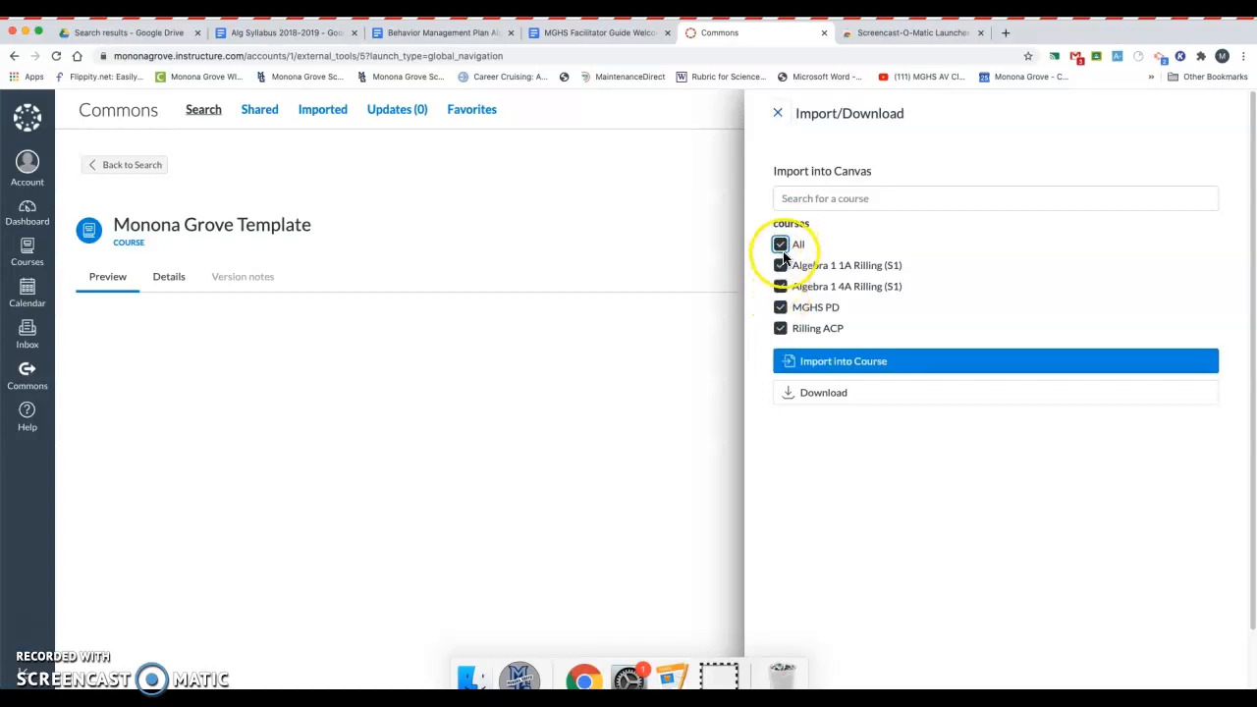
left_click(851, 372)
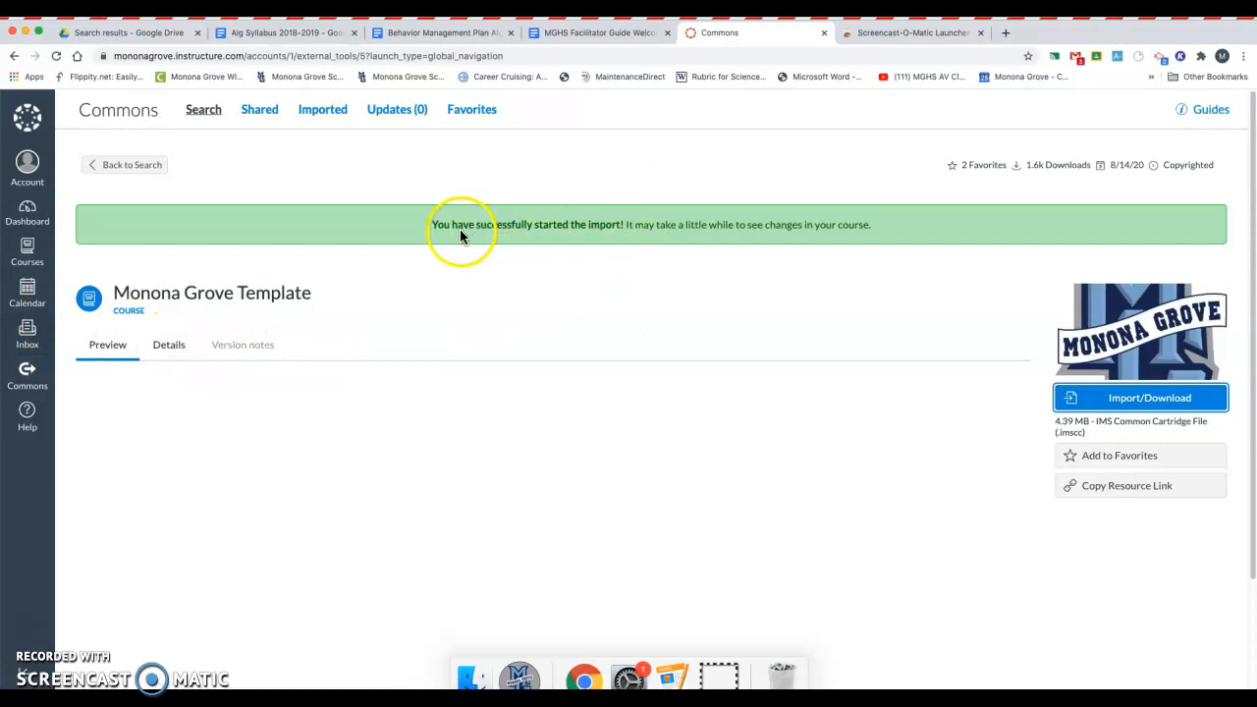
Open the Algebra 1 4A course from the dashboard and look through its imported template modules.
left_click(27, 211)
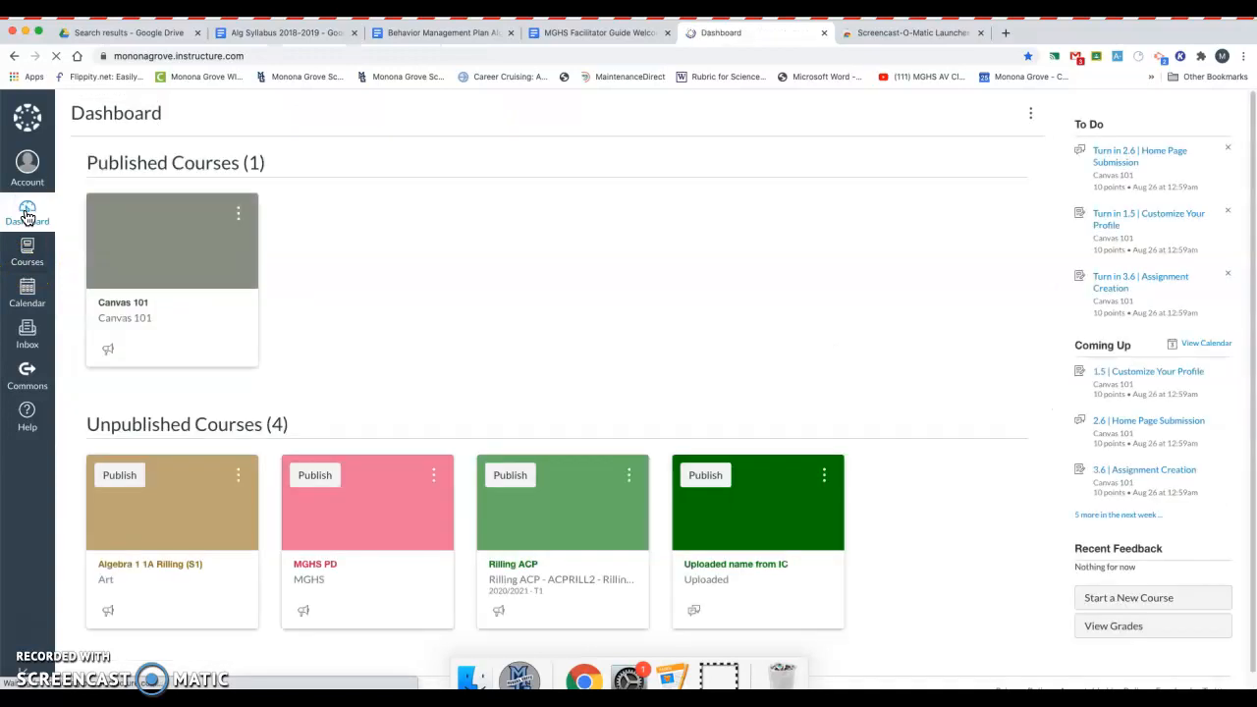
left_click(720, 571)
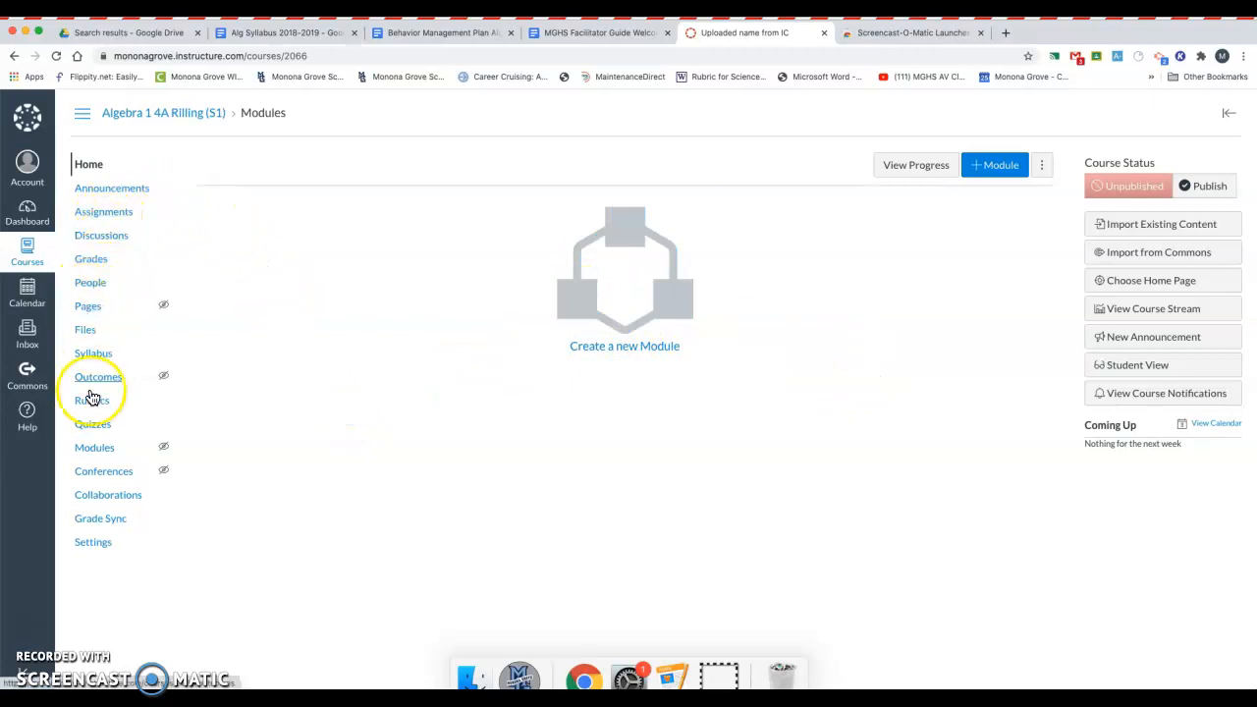
left_click(97, 451)
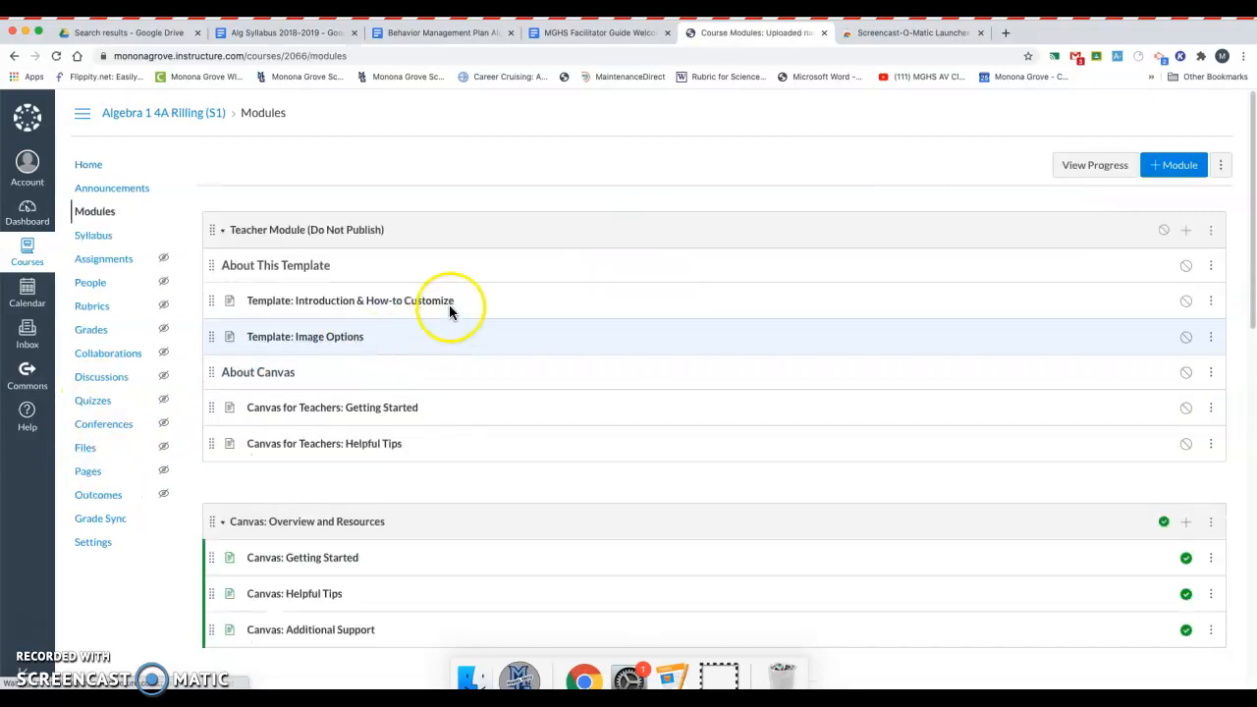
scroll(355, 452, "down", 10)
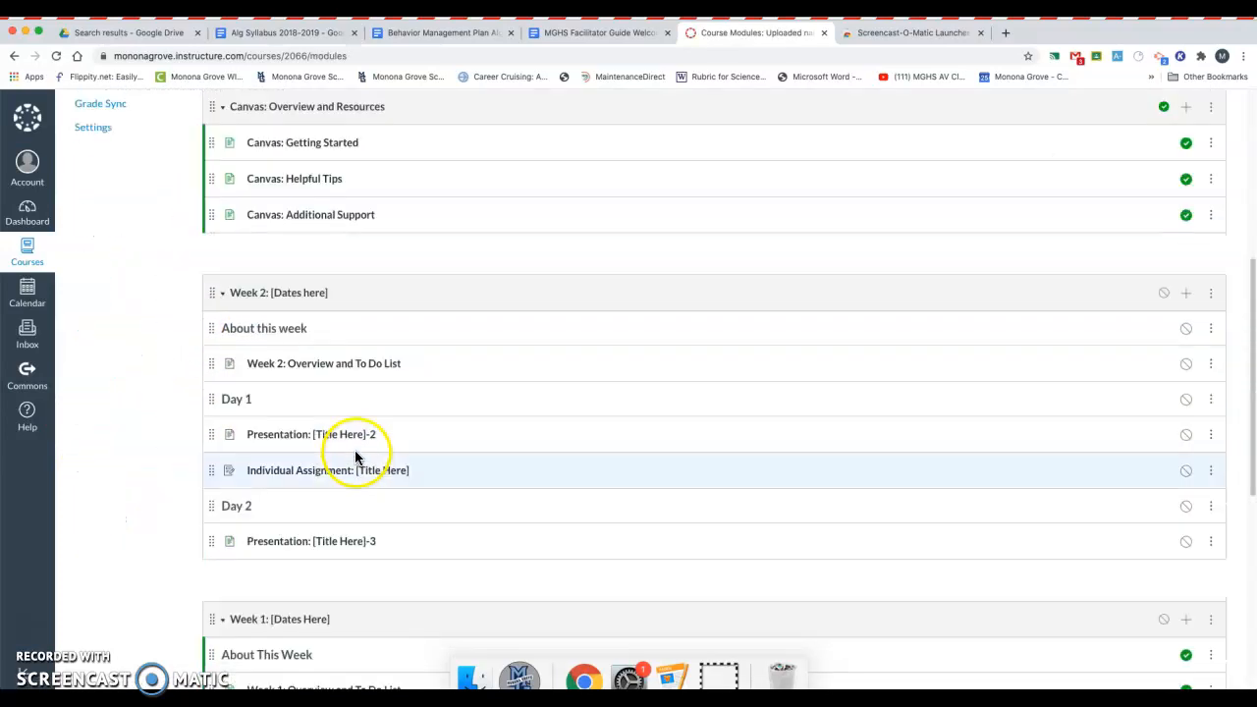
scroll(356, 452, "up", 7)
scroll(355, 451, "up", 5)
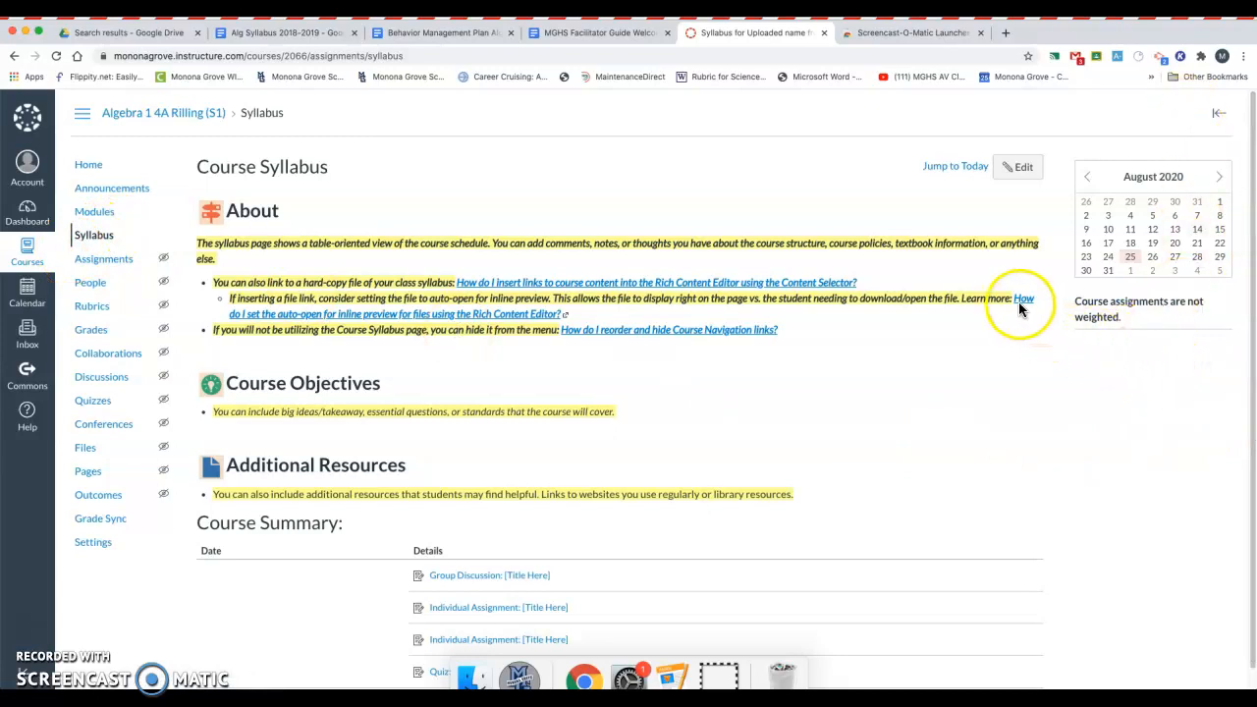
Open the course syllabus for editing, look over its template text, and leave the editor.
left_click(1024, 167)
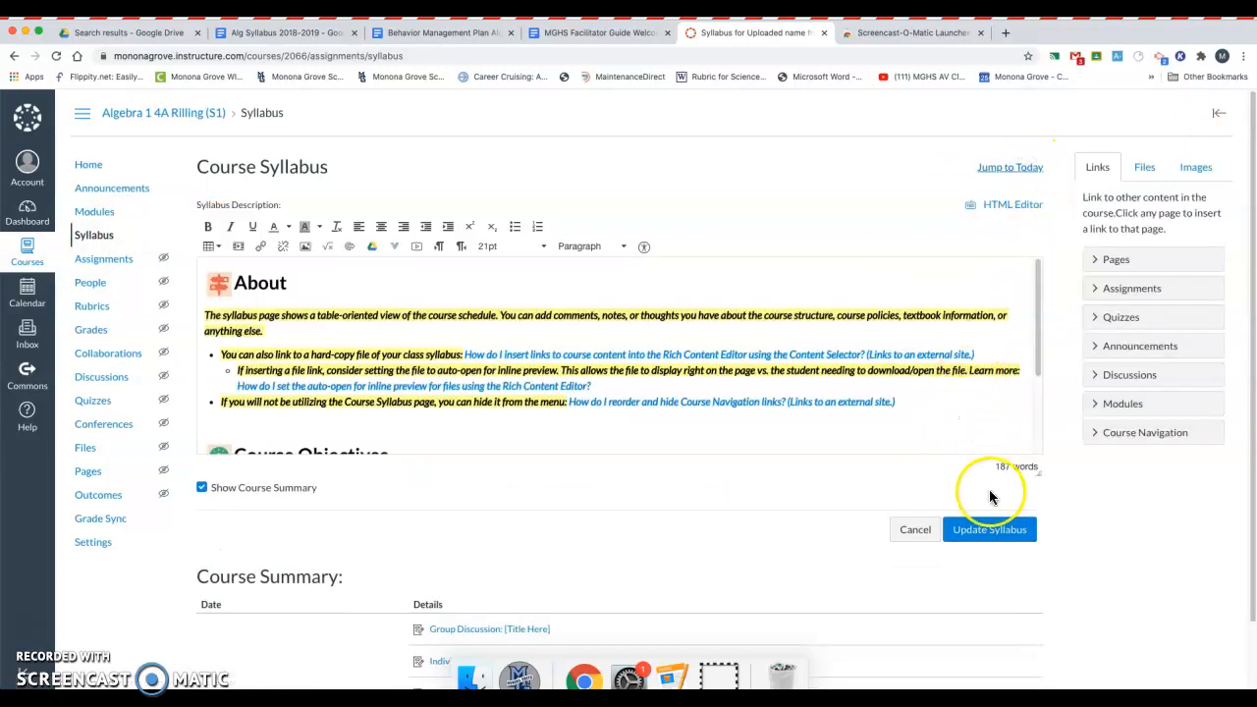
scroll(741, 513, "down", 1)
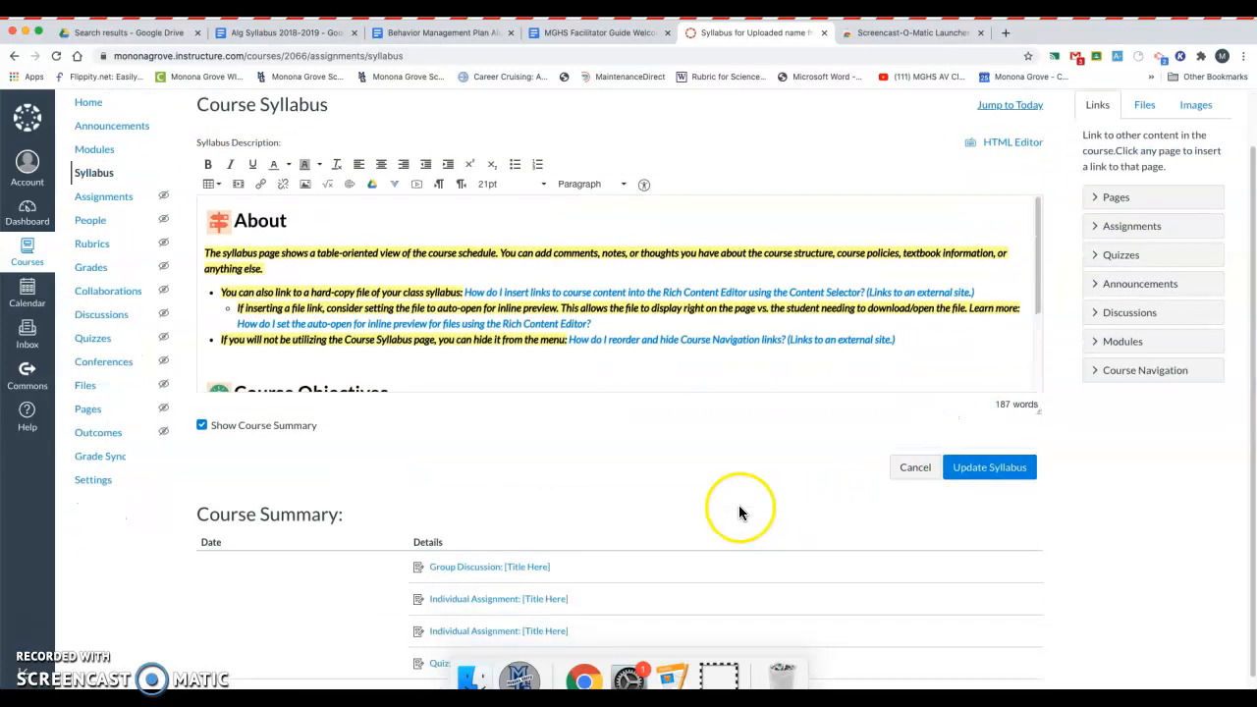
scroll(736, 481, "up", 1)
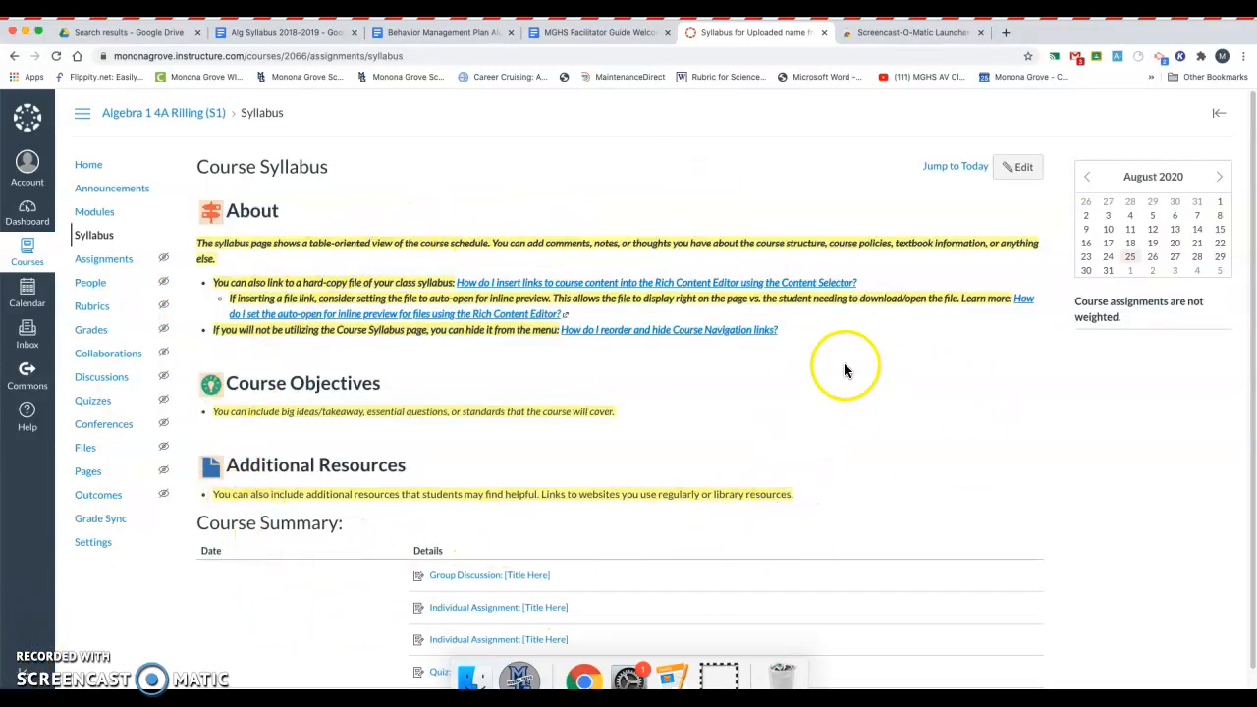
Set the course home page to display the Syllabus and save the choice.
left_click(88, 169)
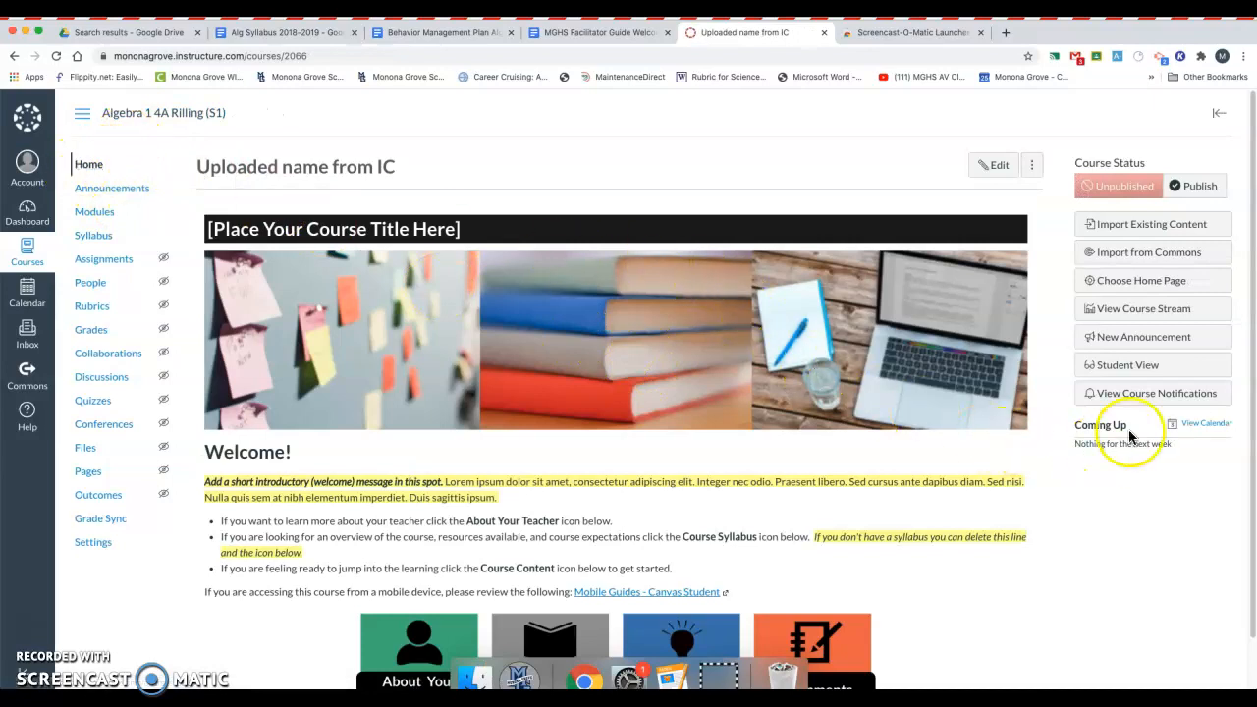
left_click(1144, 283)
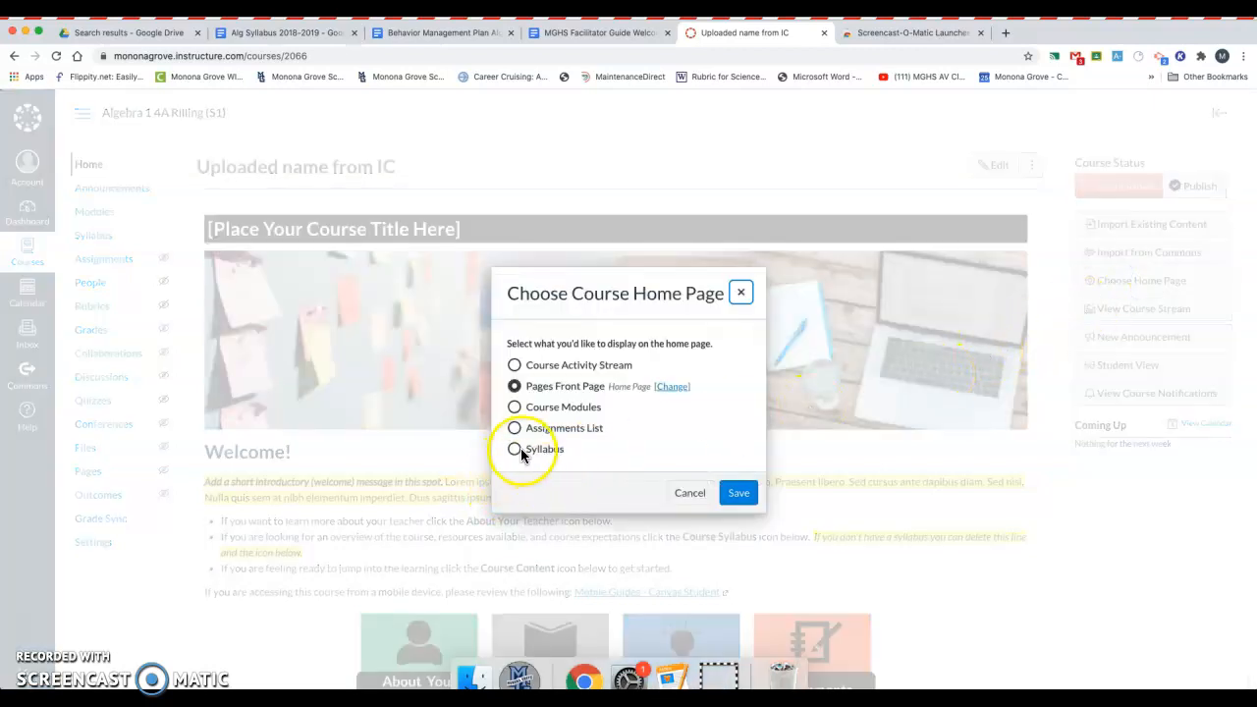
left_click(515, 450)
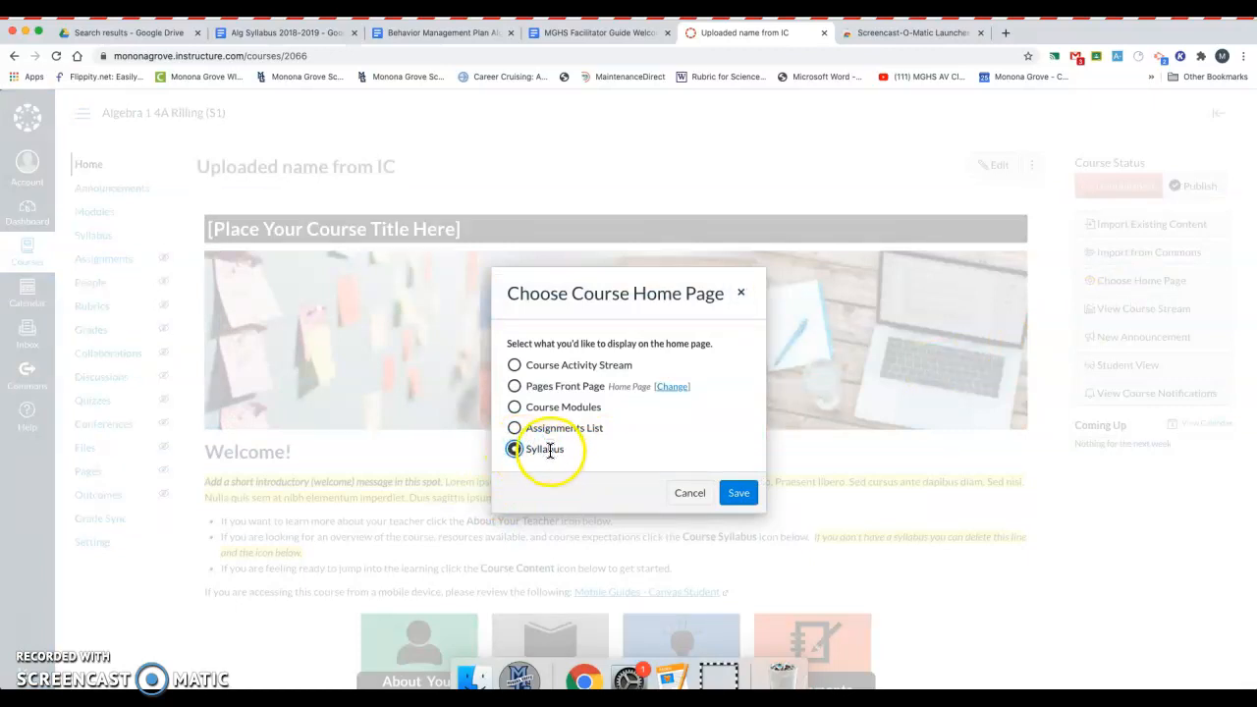
left_click(739, 494)
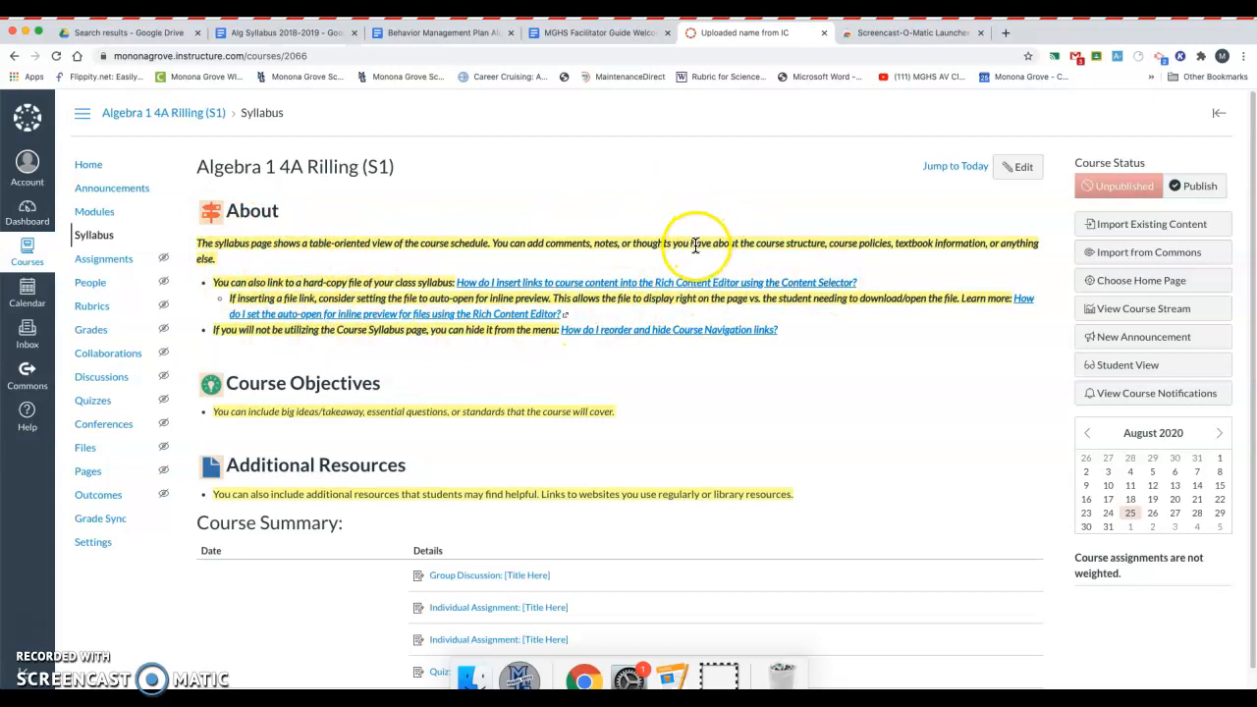
Edit the syllabus and delete the highlighted template instructions and bullet list under the About heading.
left_click(1018, 167)
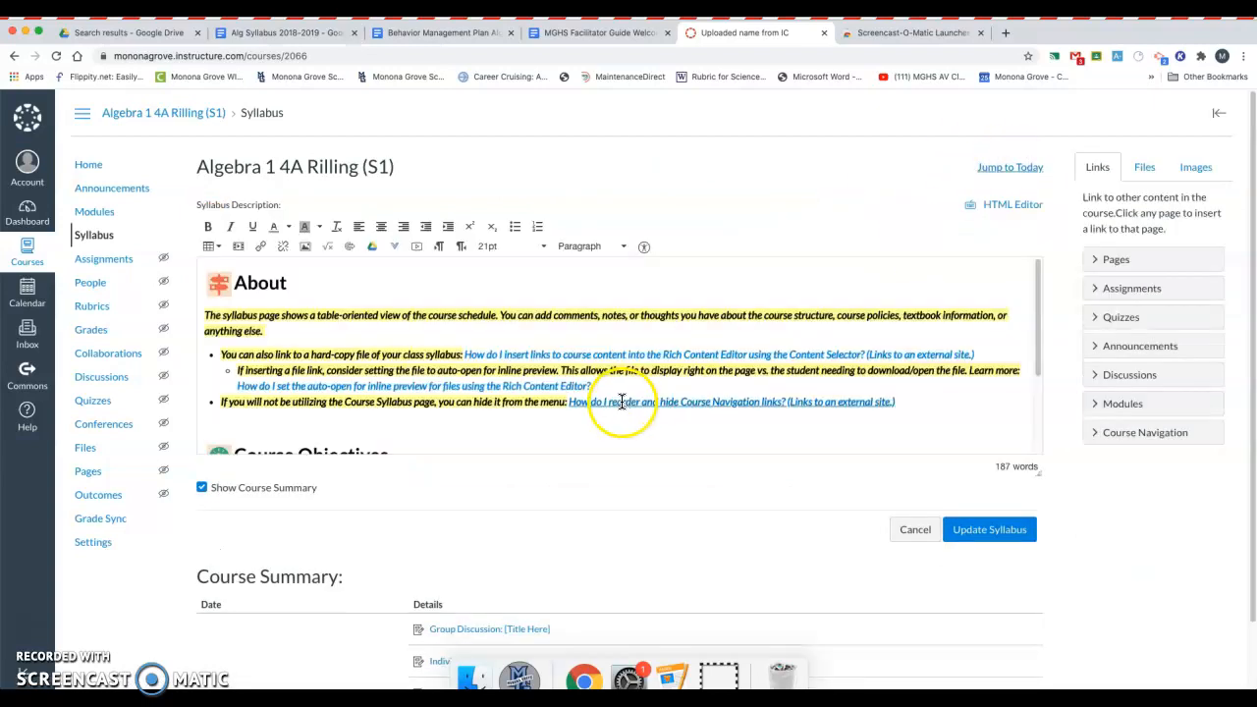
scroll(359, 319, "down", 1)
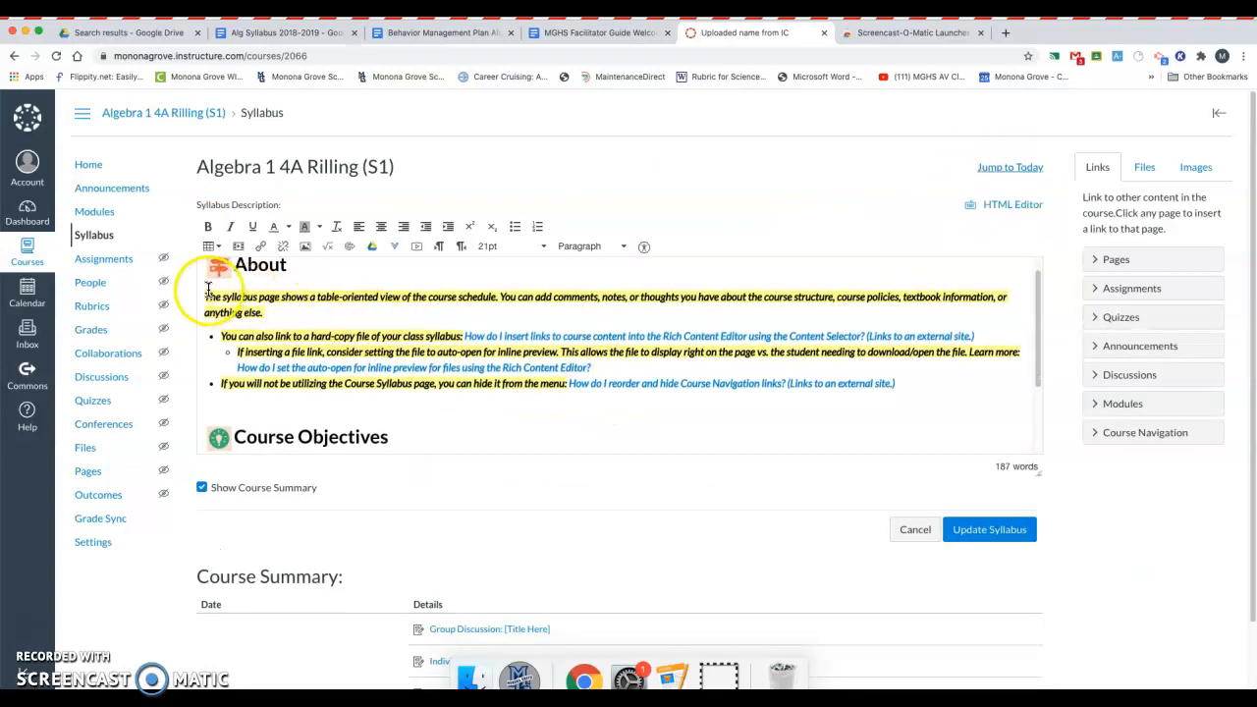
left_click_drag(204, 295, 961, 401)
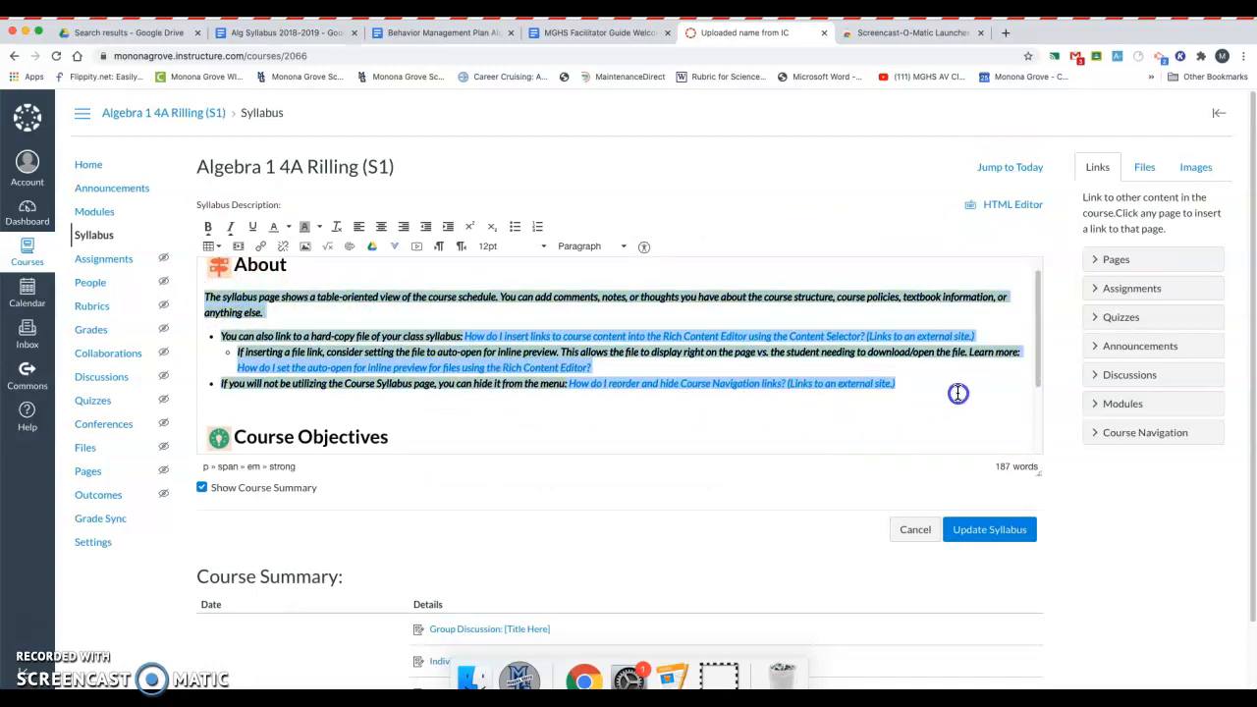
key("BackSpace")
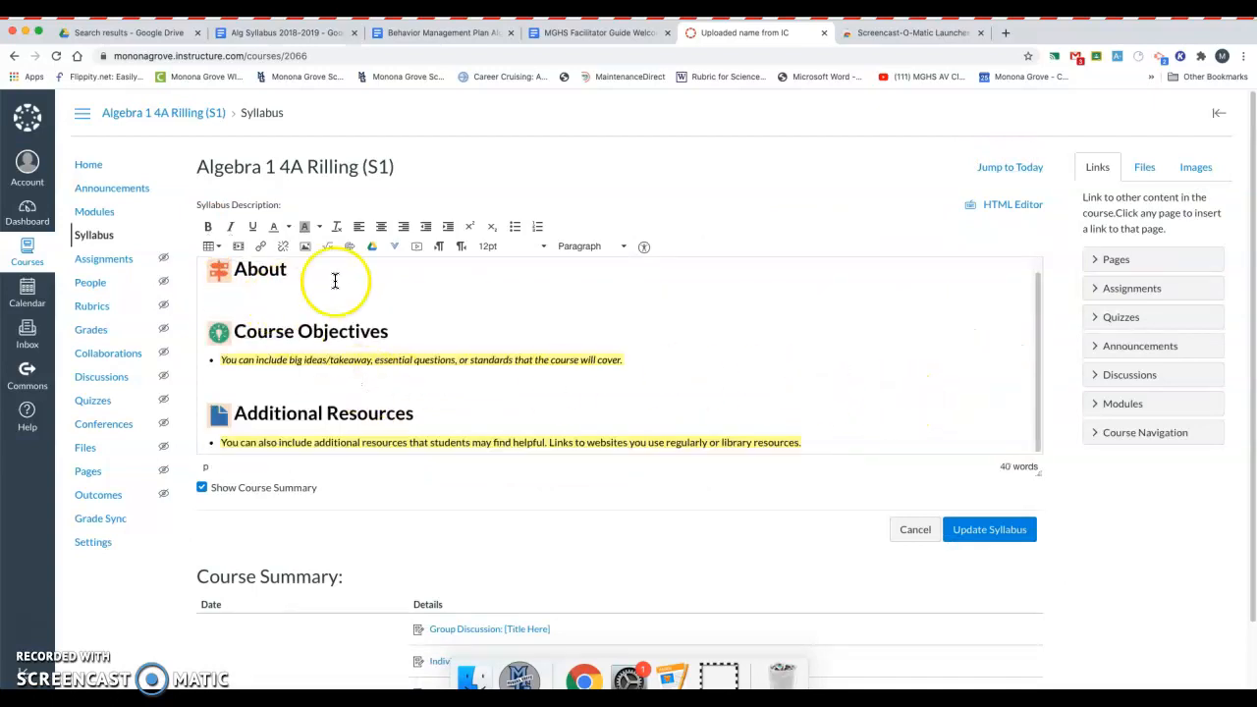
Embed the Alg Syllabus 2018-2019 Google Doc from Google Drive under the About heading and check its preview.
left_click(372, 246)
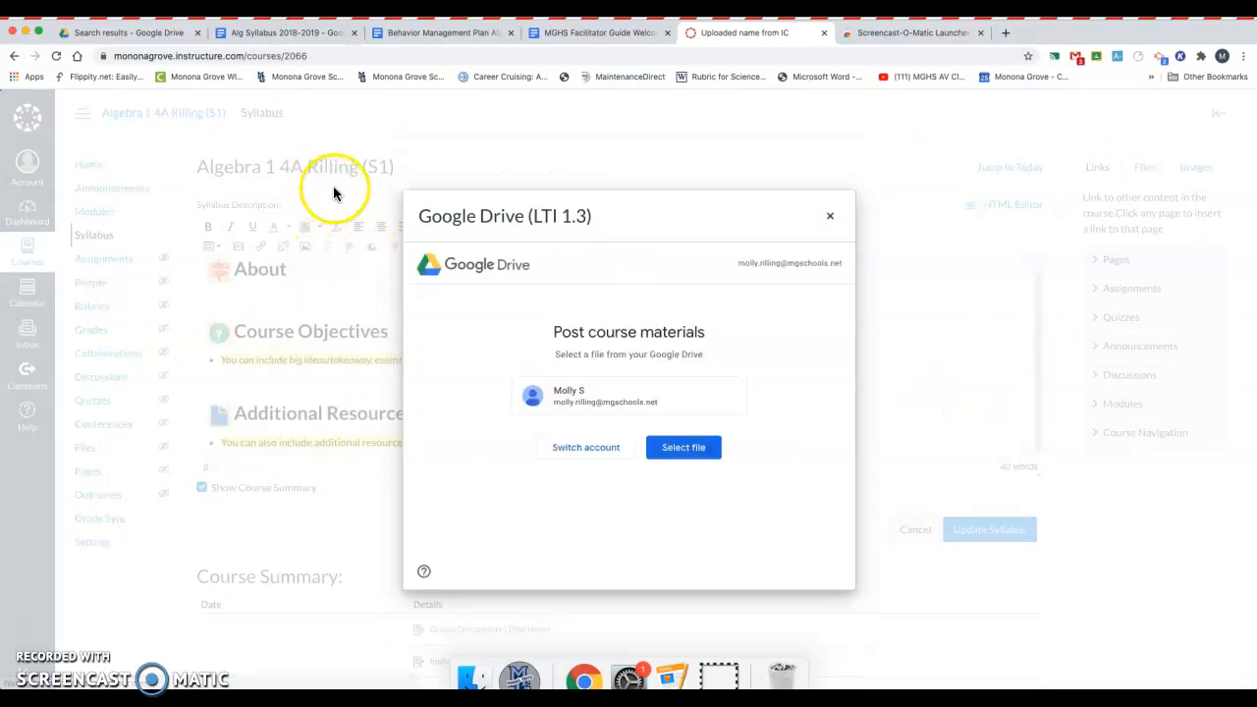
left_click(683, 458)
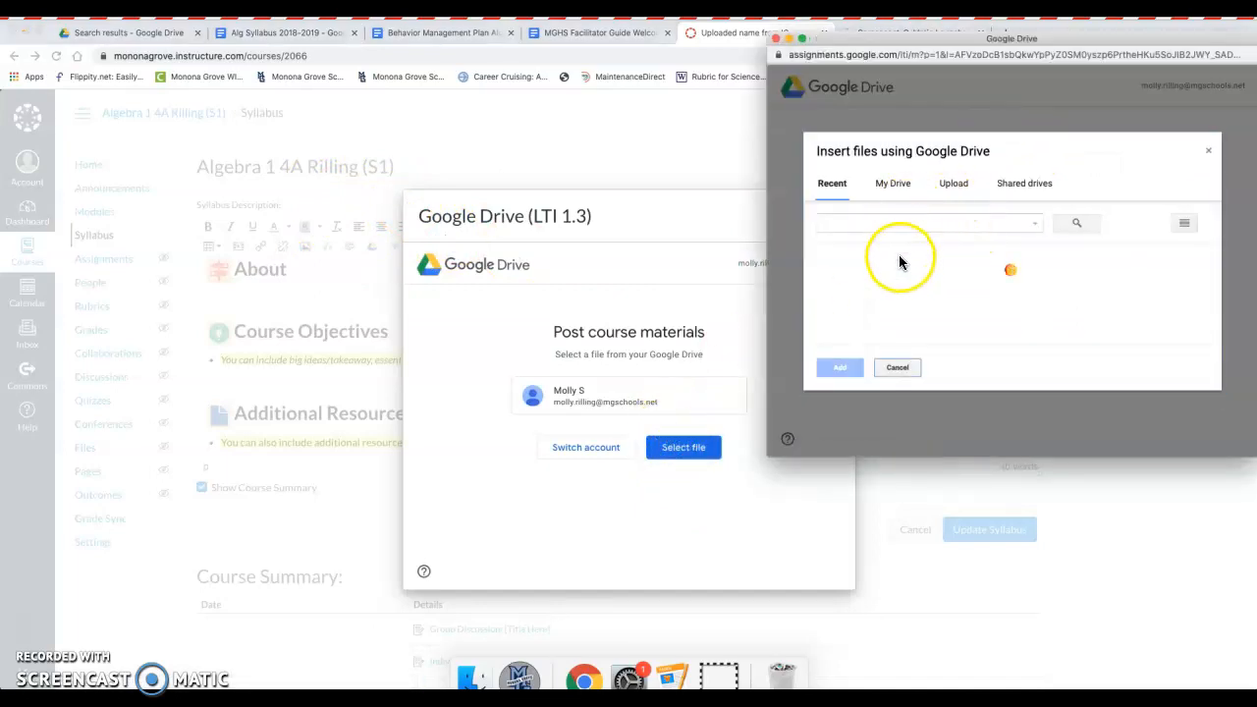
scroll(885, 257, "down", 1)
left_click(1003, 280)
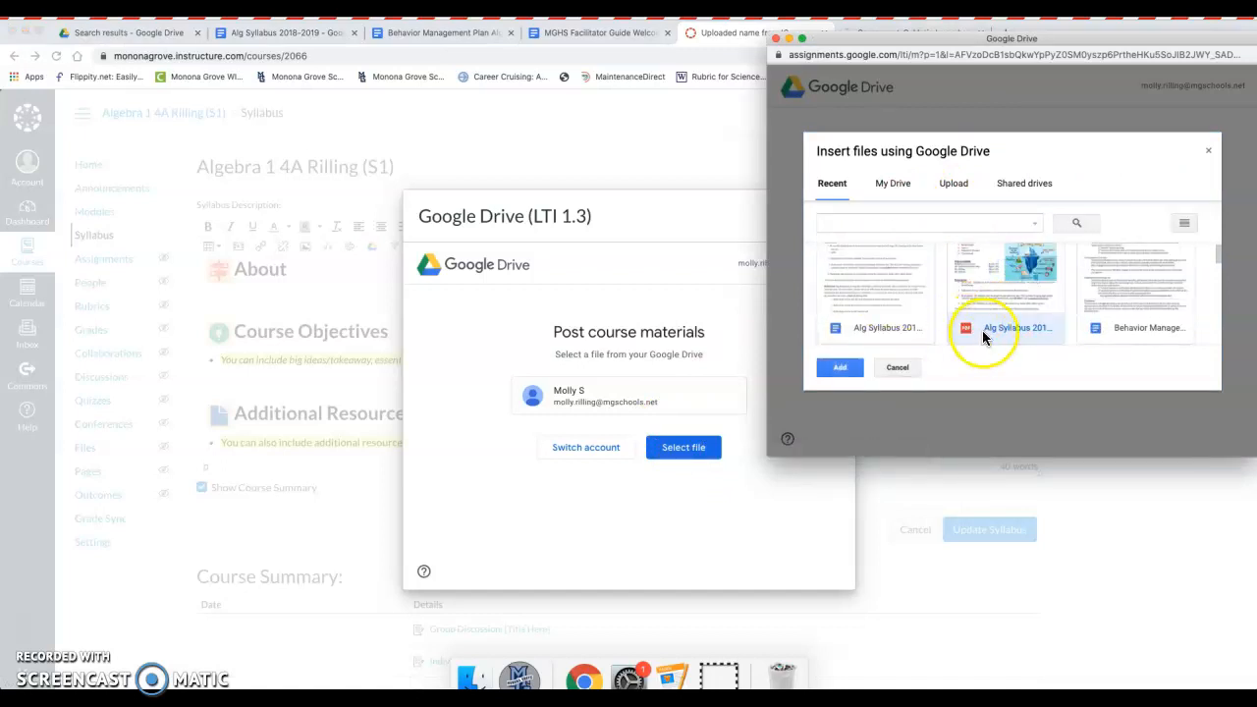
left_click(837, 324)
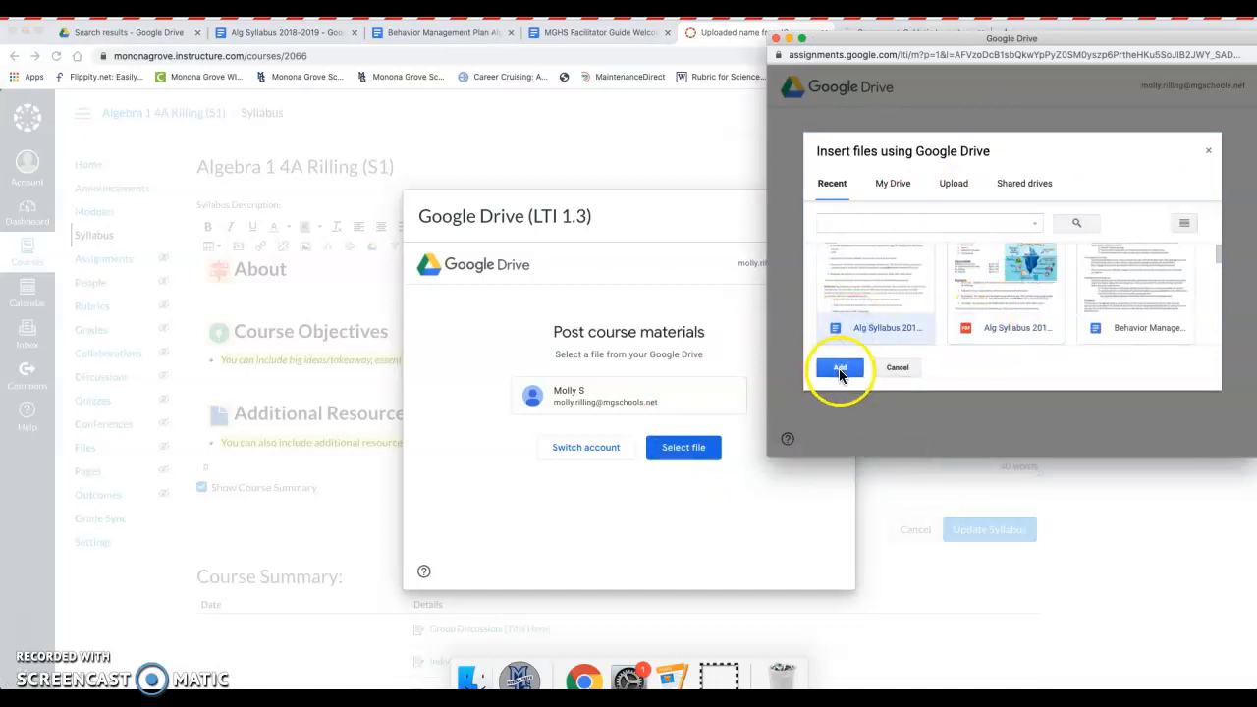
left_click(840, 369)
left_click(1121, 299)
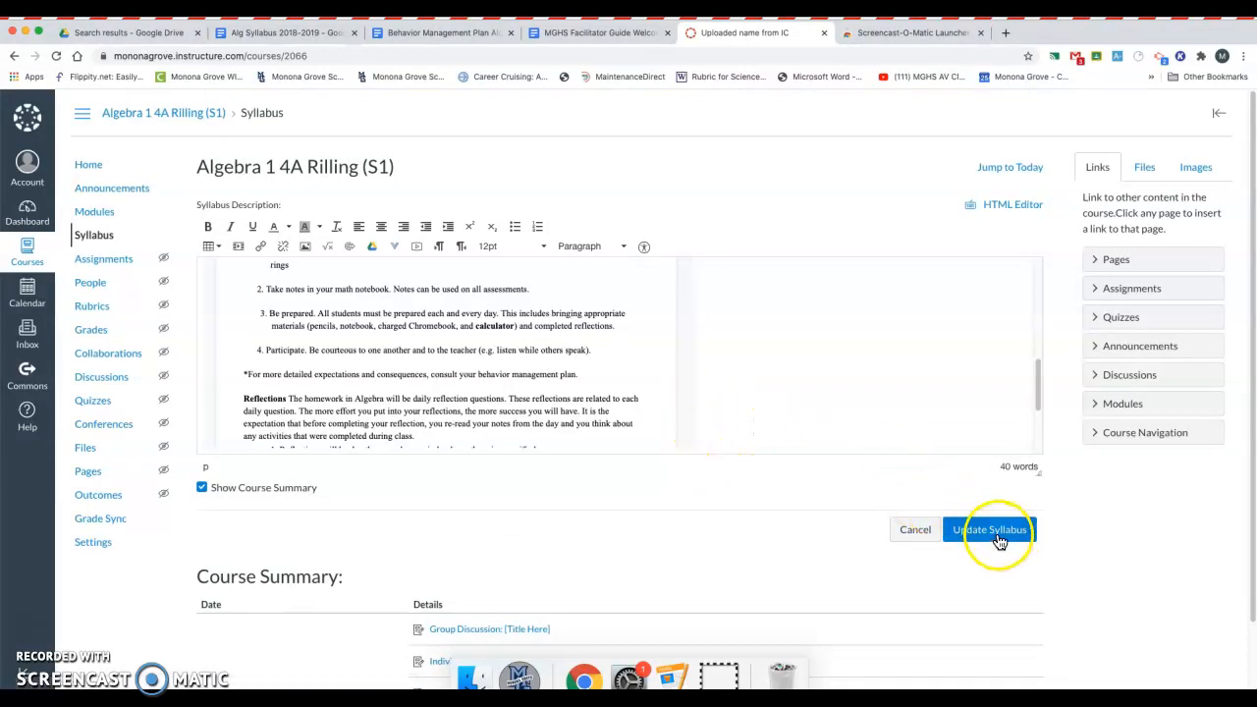
scroll(698, 497, "down", 1)
scroll(698, 497, "up", 1)
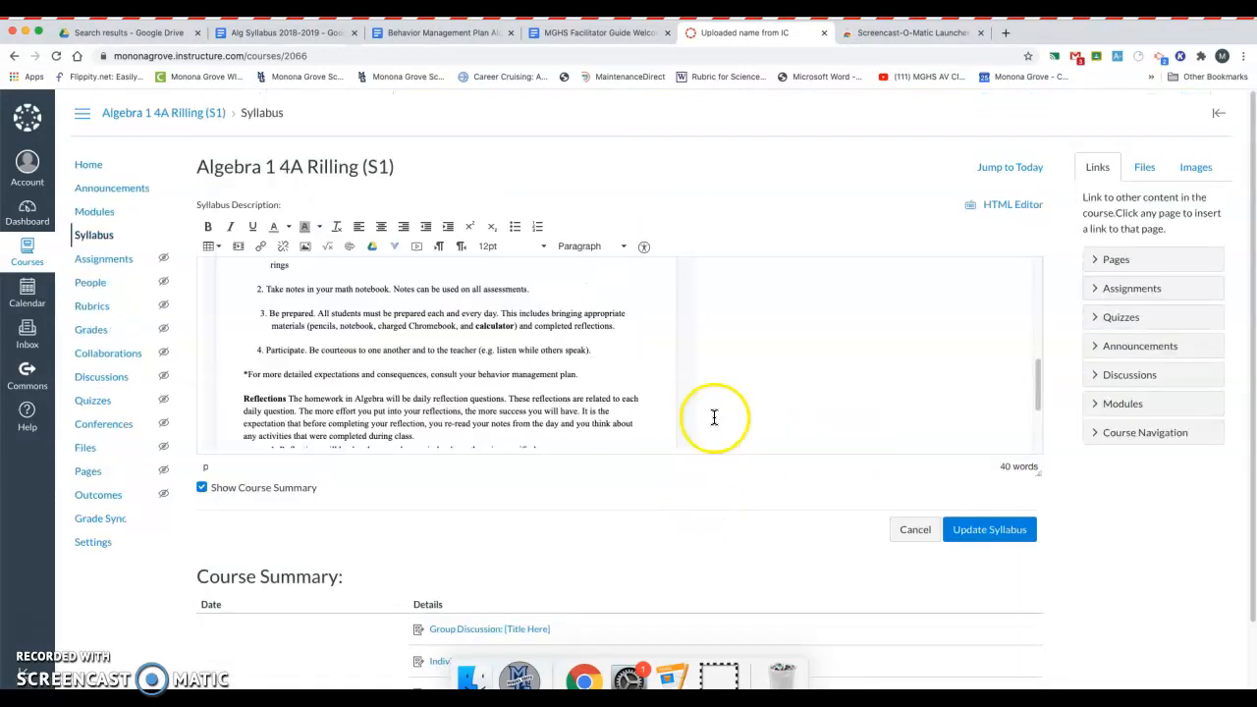
Replace the placeholder text under Additional Resources with "Behavior Management Plan" and start a new bullet below it.
scroll(714, 418, "down", 3)
left_click_drag(629, 364, 250, 359)
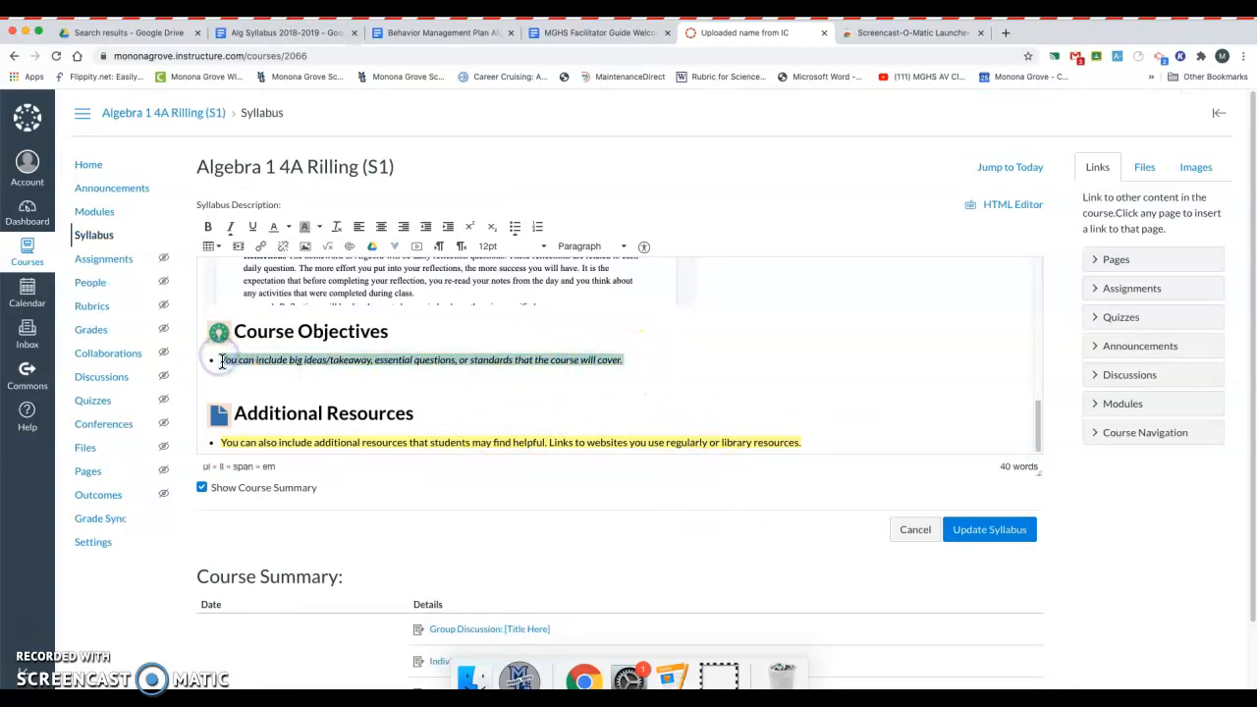
left_click(224, 361)
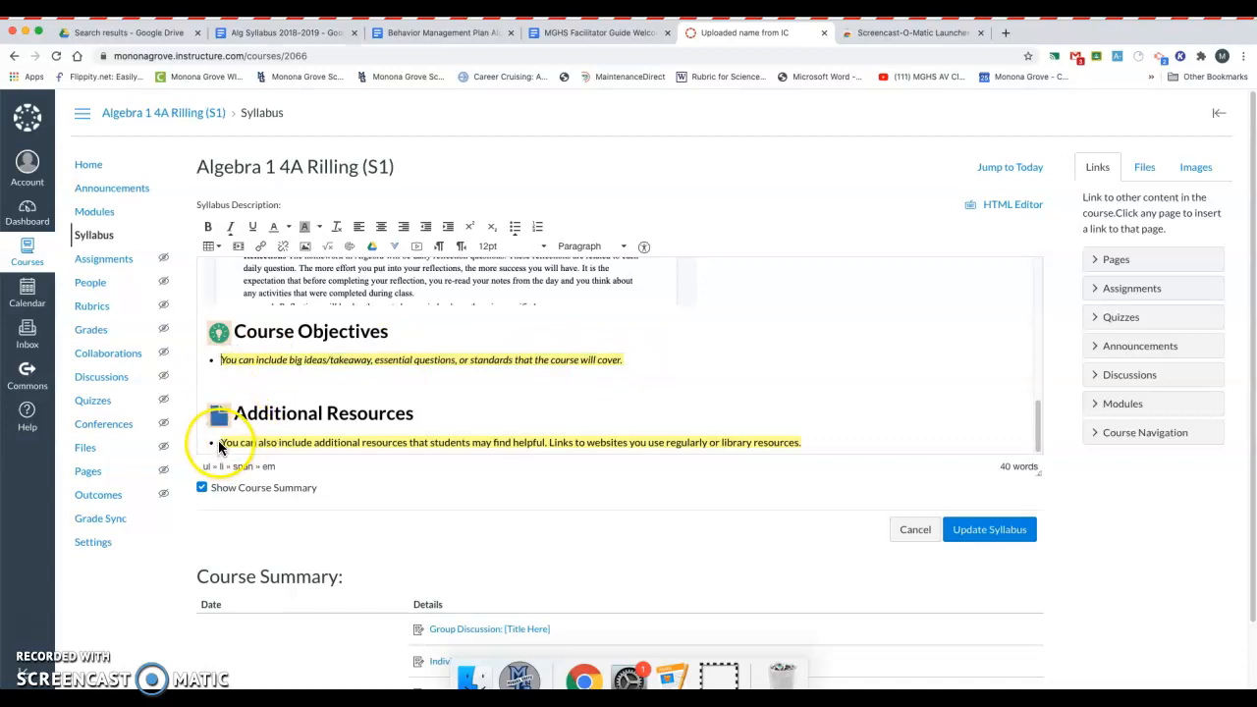
left_click_drag(224, 442, 837, 449)
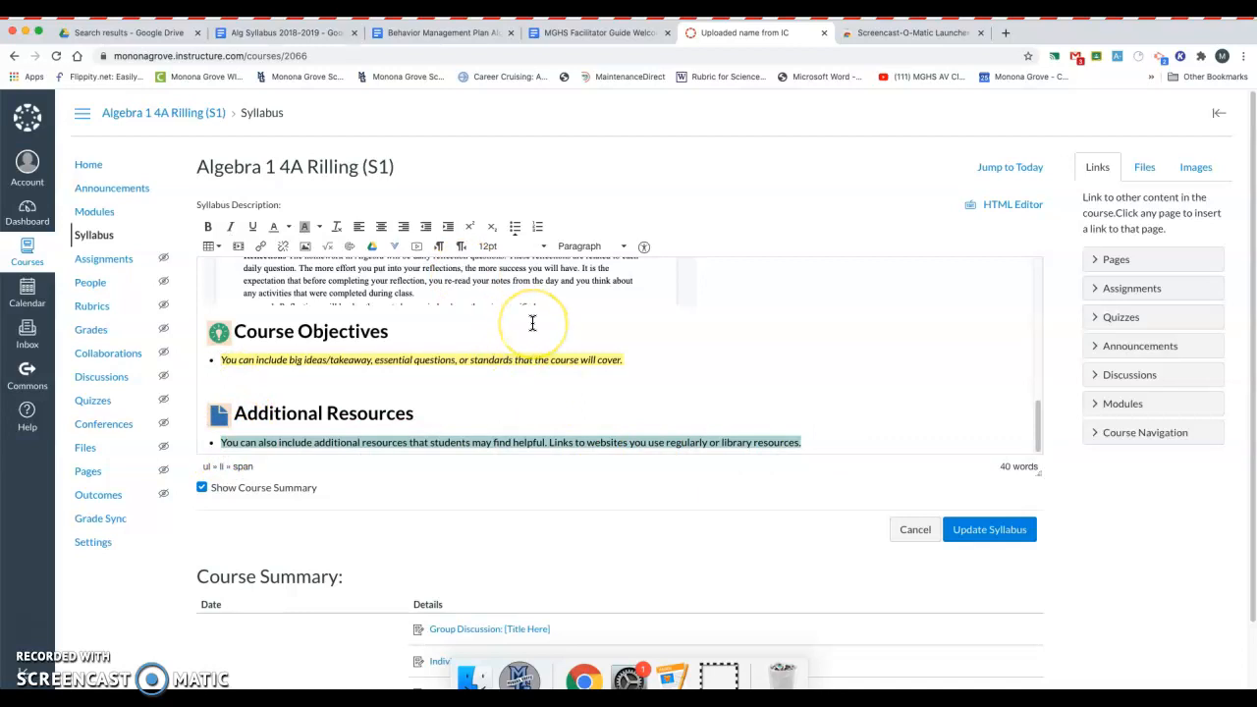
type("Behavior Management Plan")
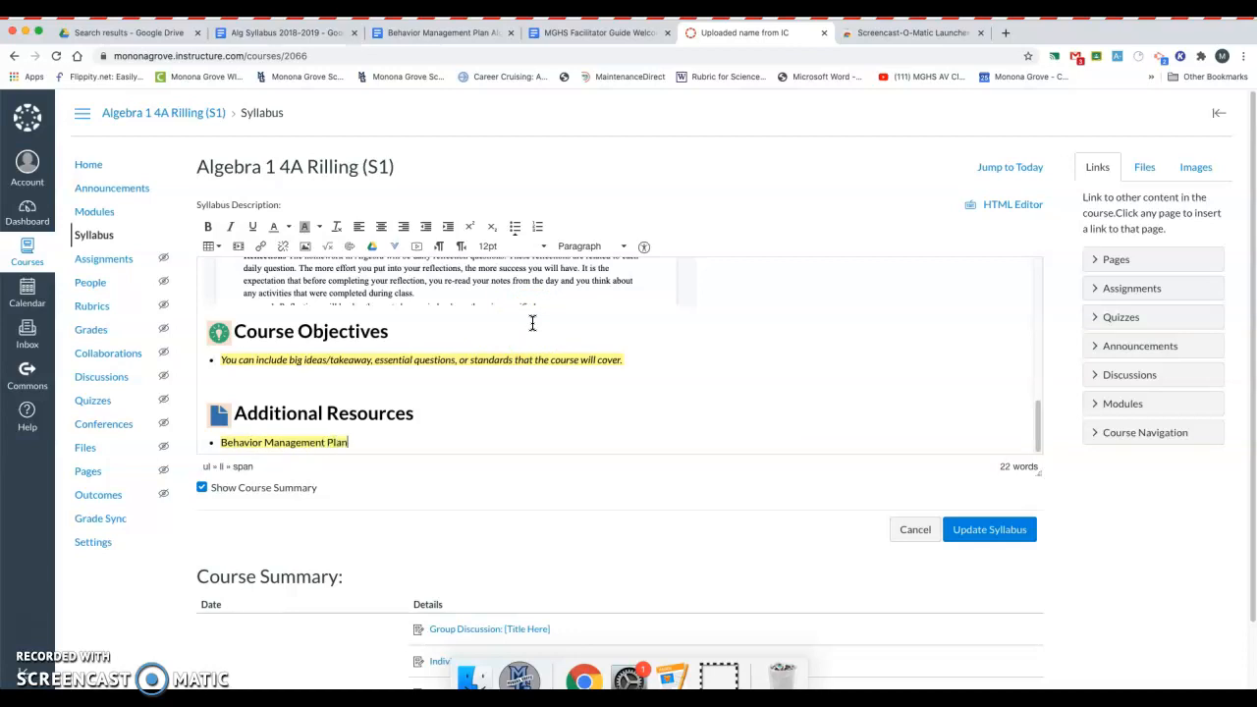
scroll(540, 414, "down", 2)
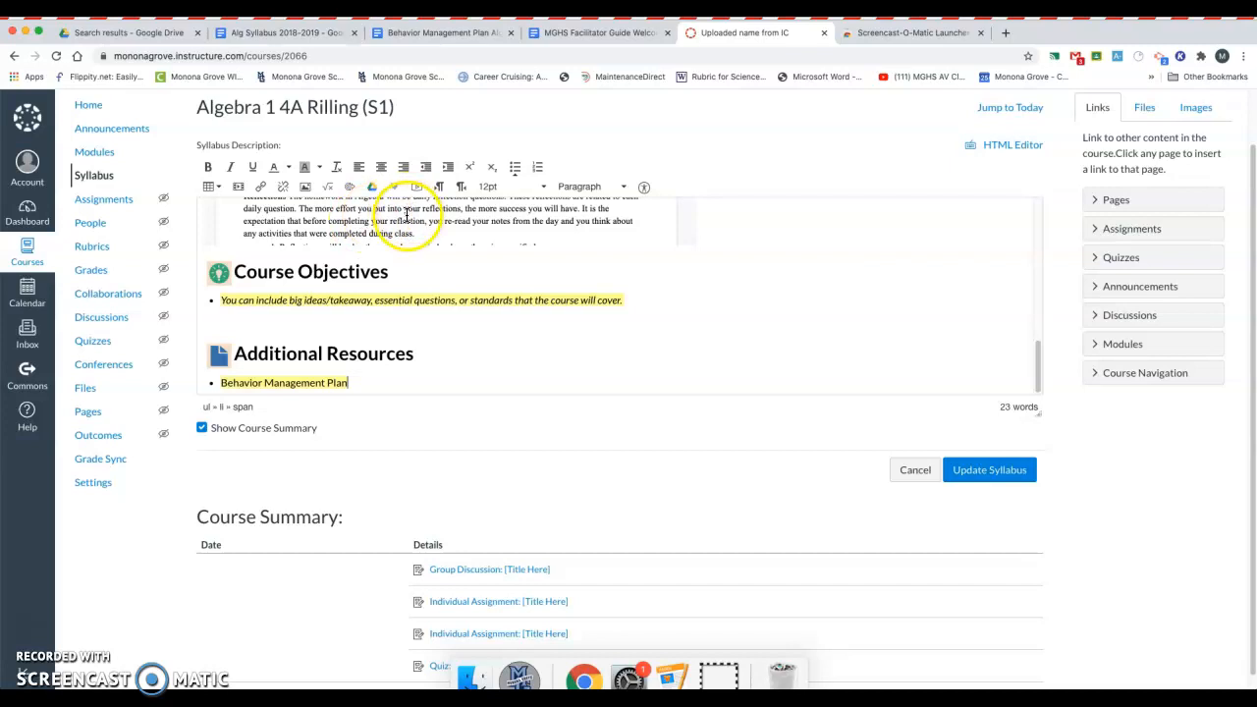
key("Return")
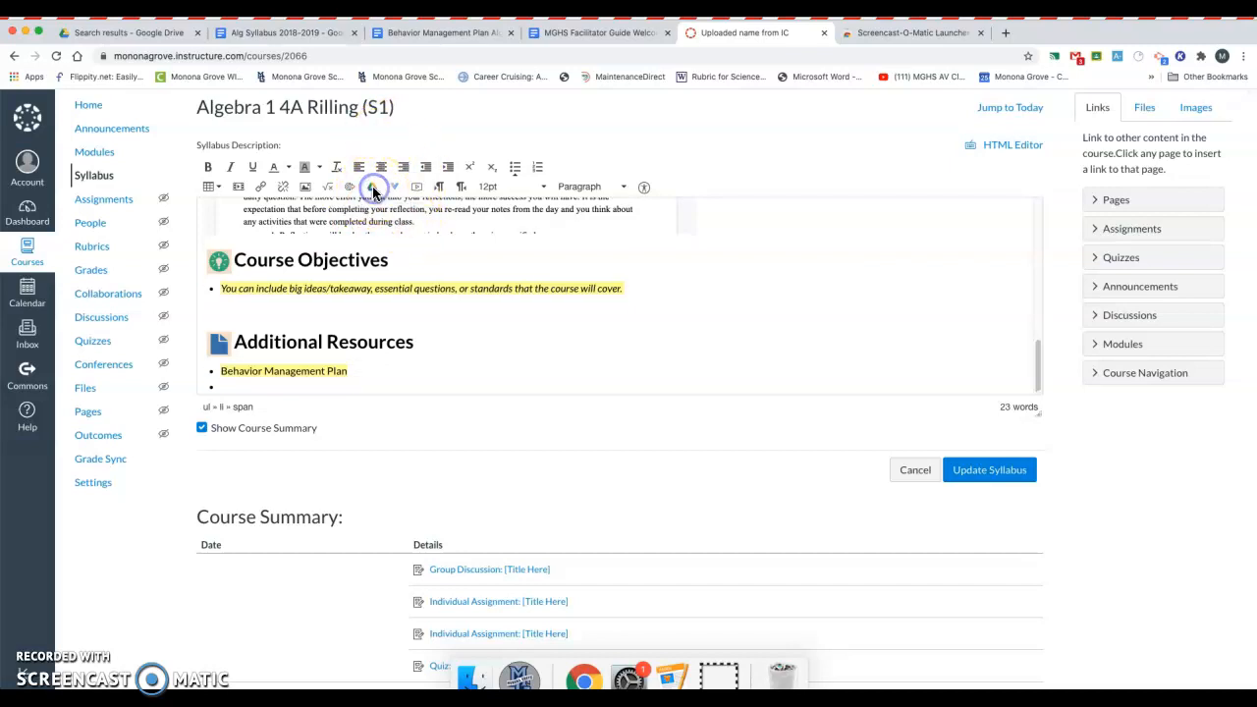
Try to attach the Behavior Management Plan Alg 2 2019/2020 document from Google Drive at the new bullet, allowing link sharing.
left_click(373, 186)
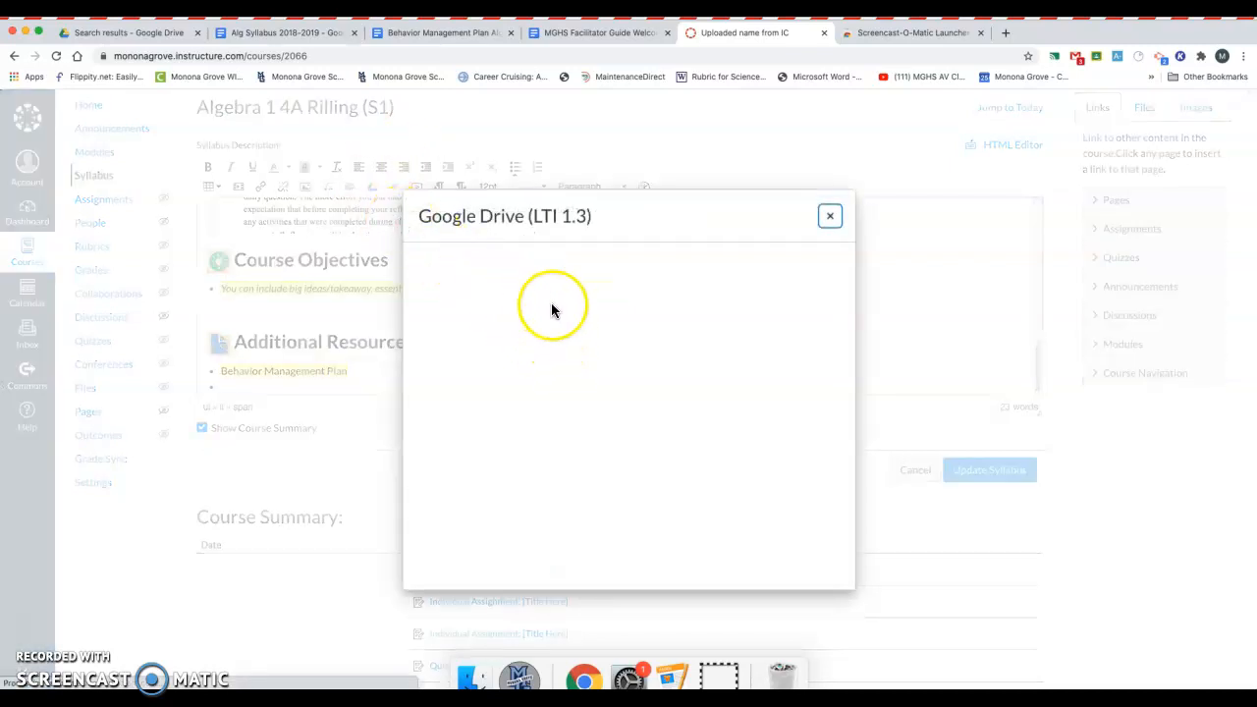
left_click(678, 450)
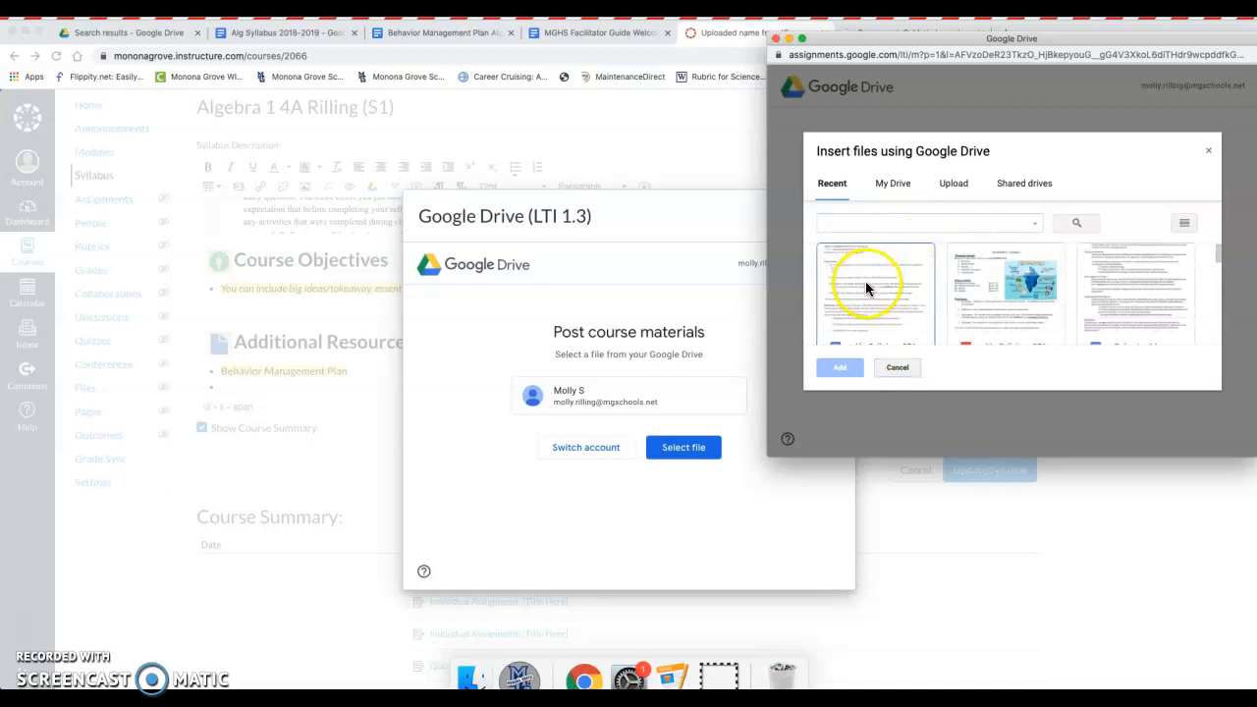
left_click(1149, 329)
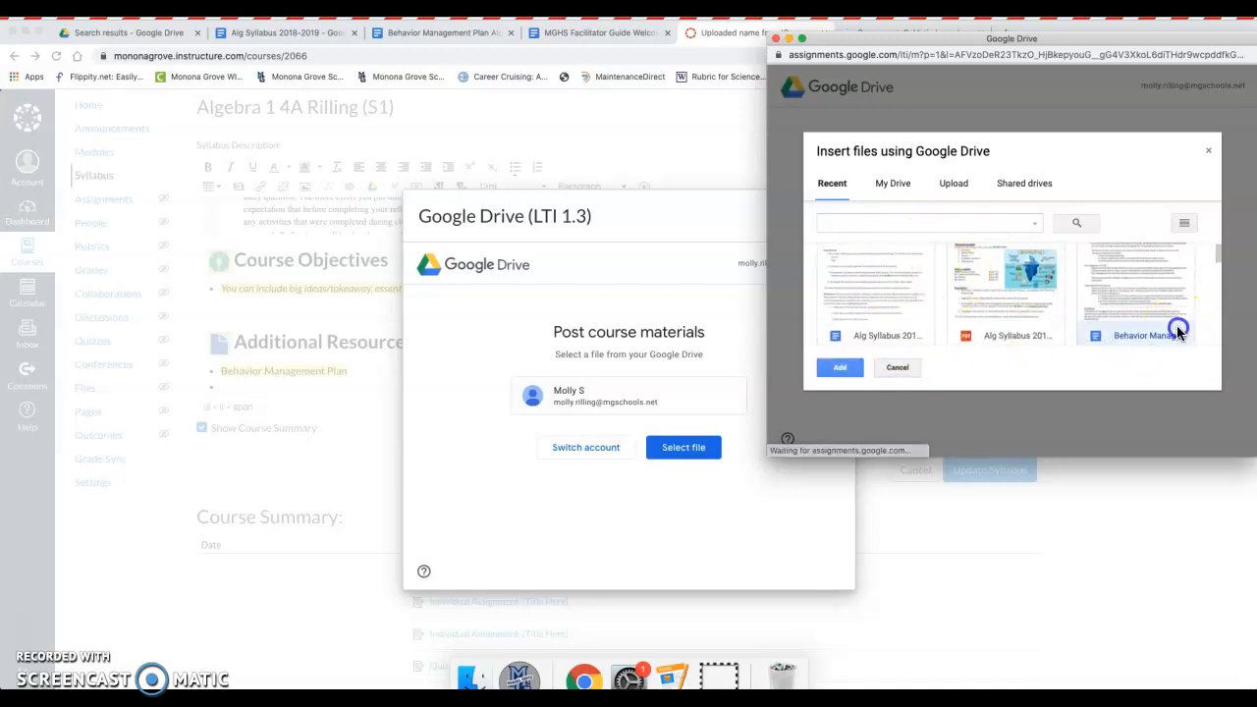
left_click(814, 362)
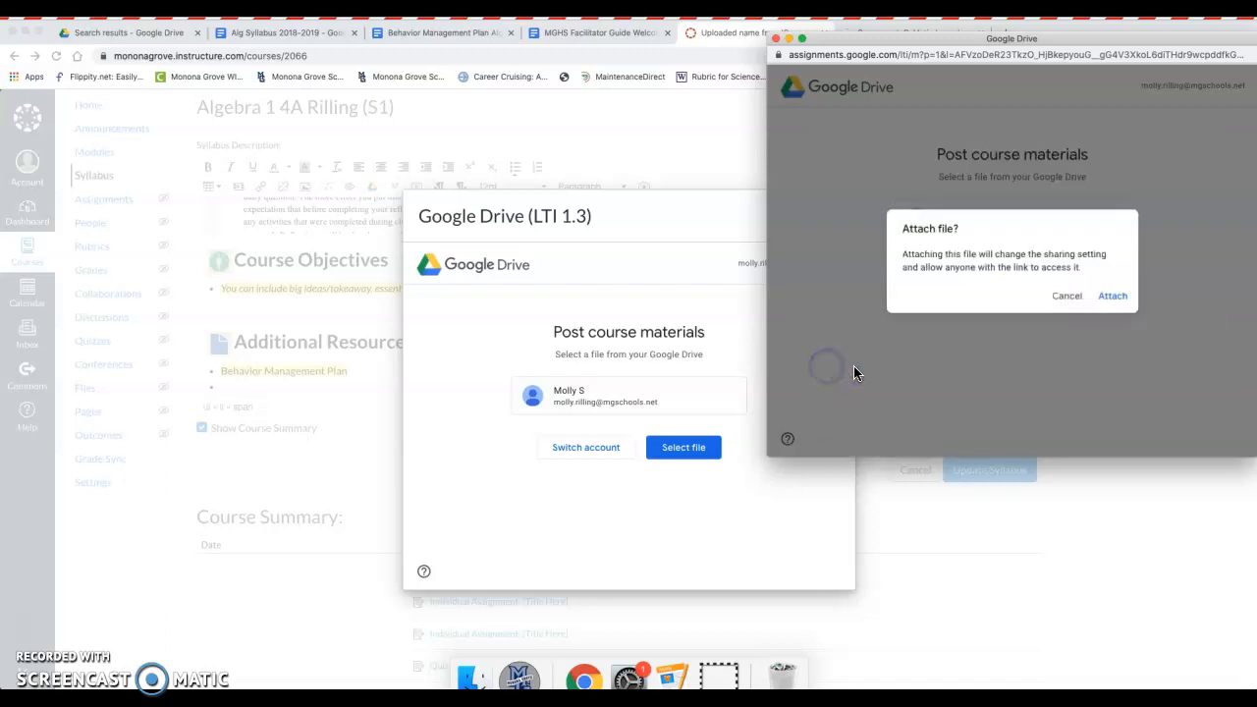
left_click(1113, 297)
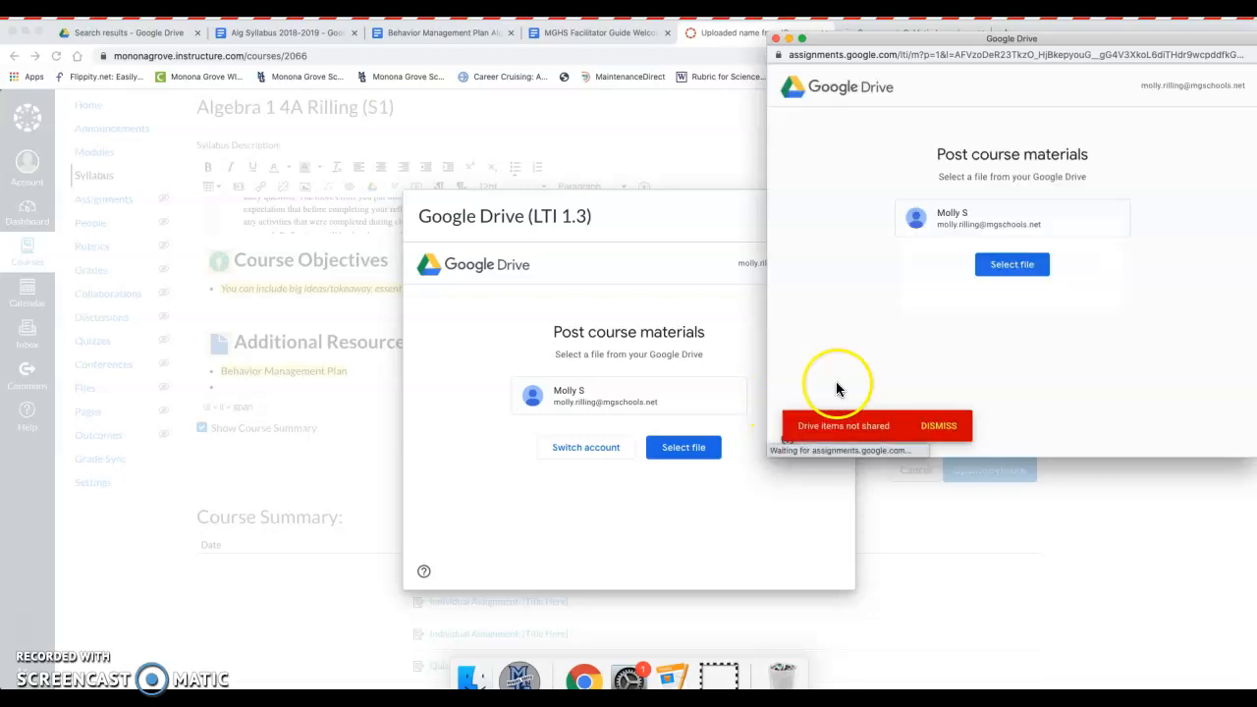
left_click(1005, 272)
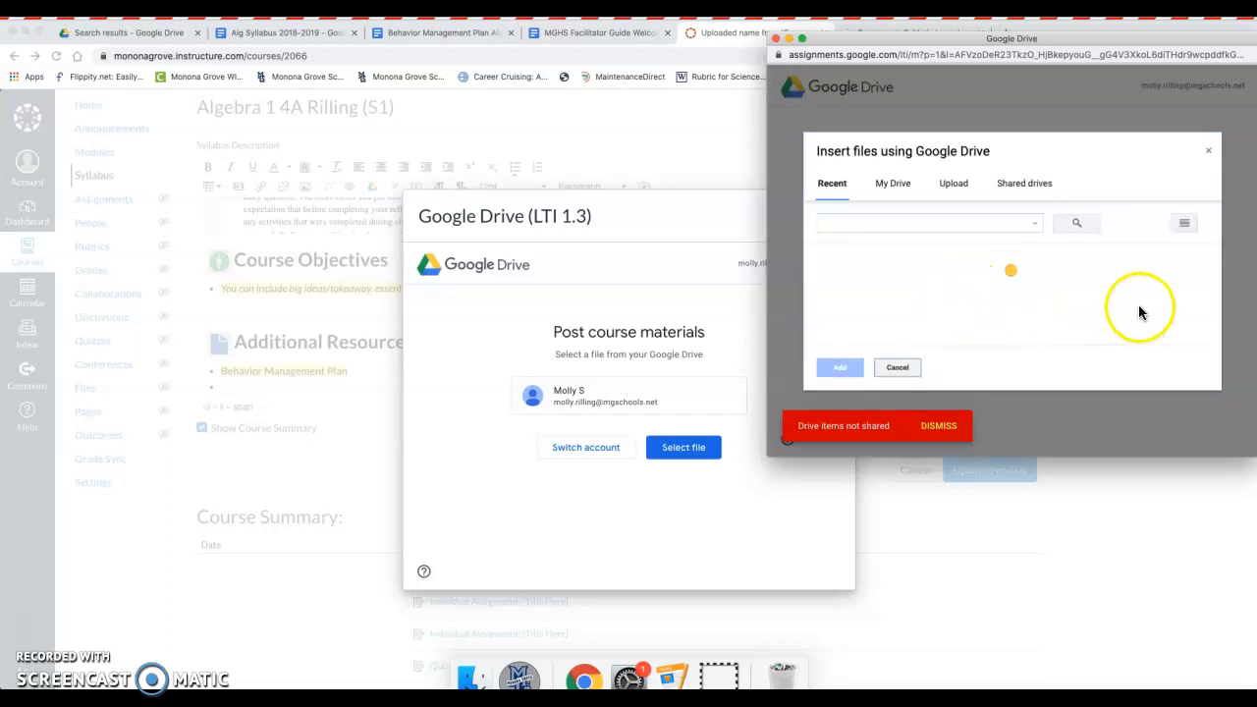
left_click(1141, 308)
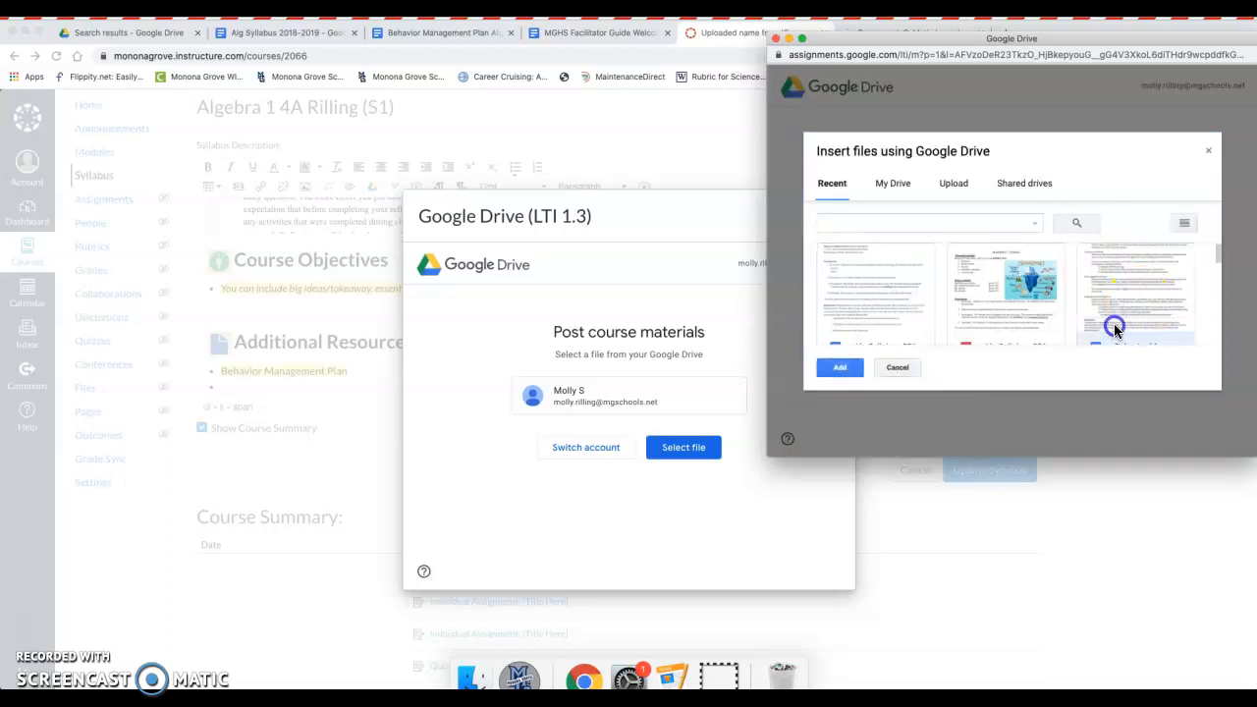
scroll(1117, 324, "down", 2)
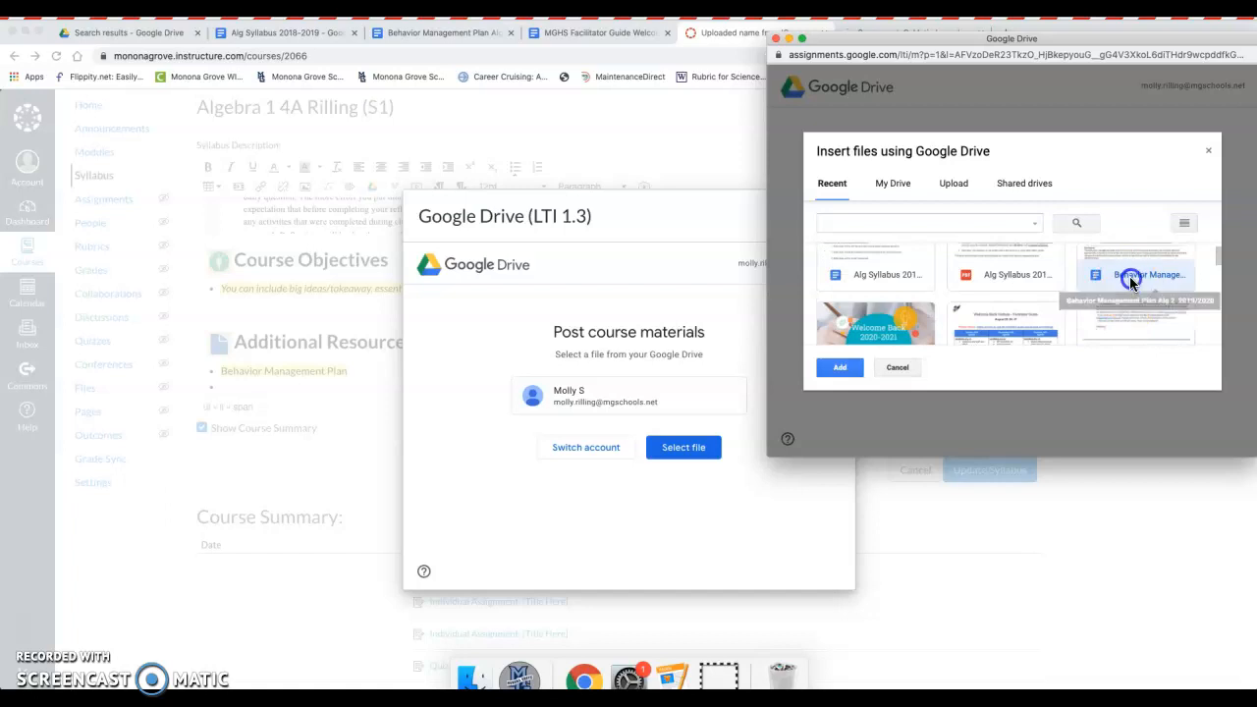
double_click(1115, 295)
left_click(1116, 297)
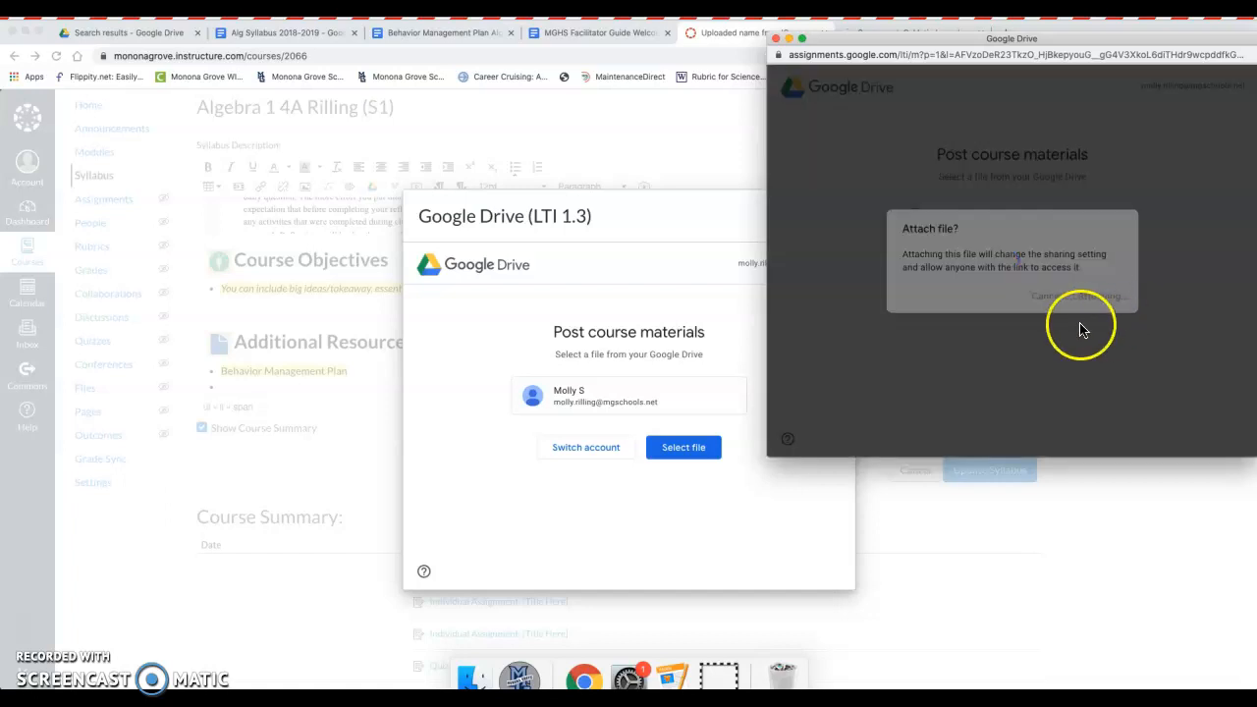
Copy the sharing link of the Behavior Management Plan document and check the open Alg Syllabus 2018-2019 document.
left_click(442, 31)
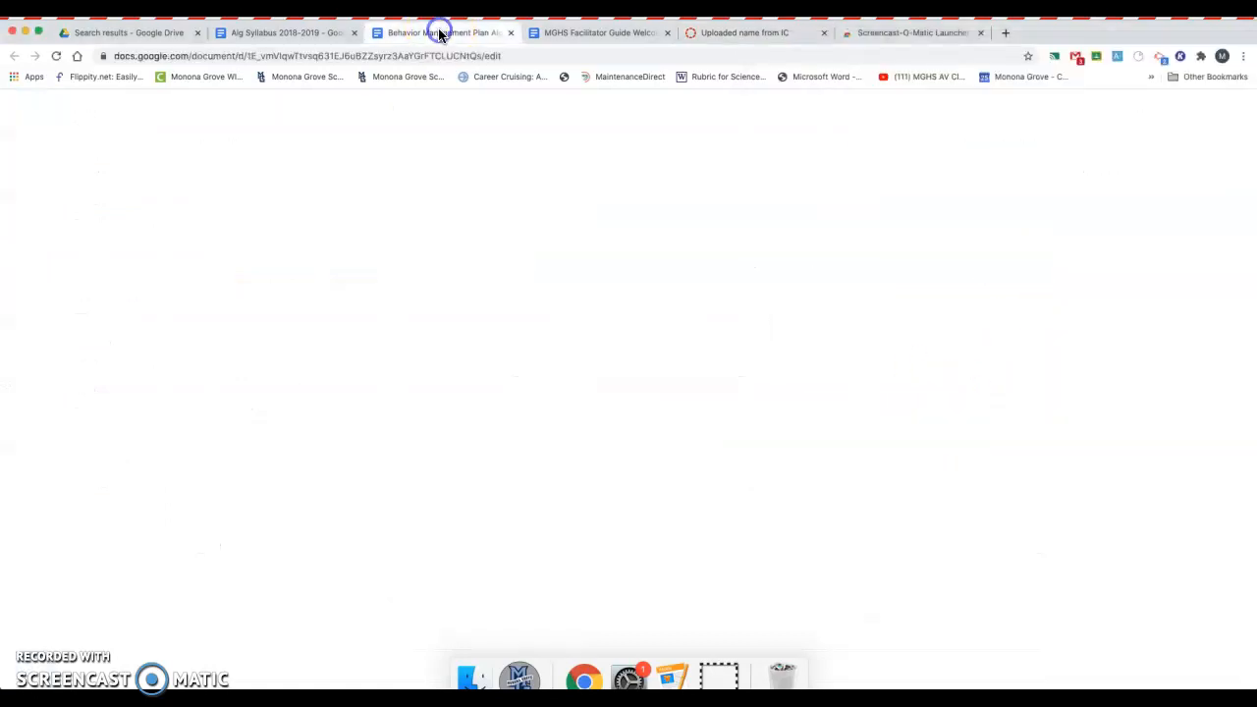
left_click(1179, 112)
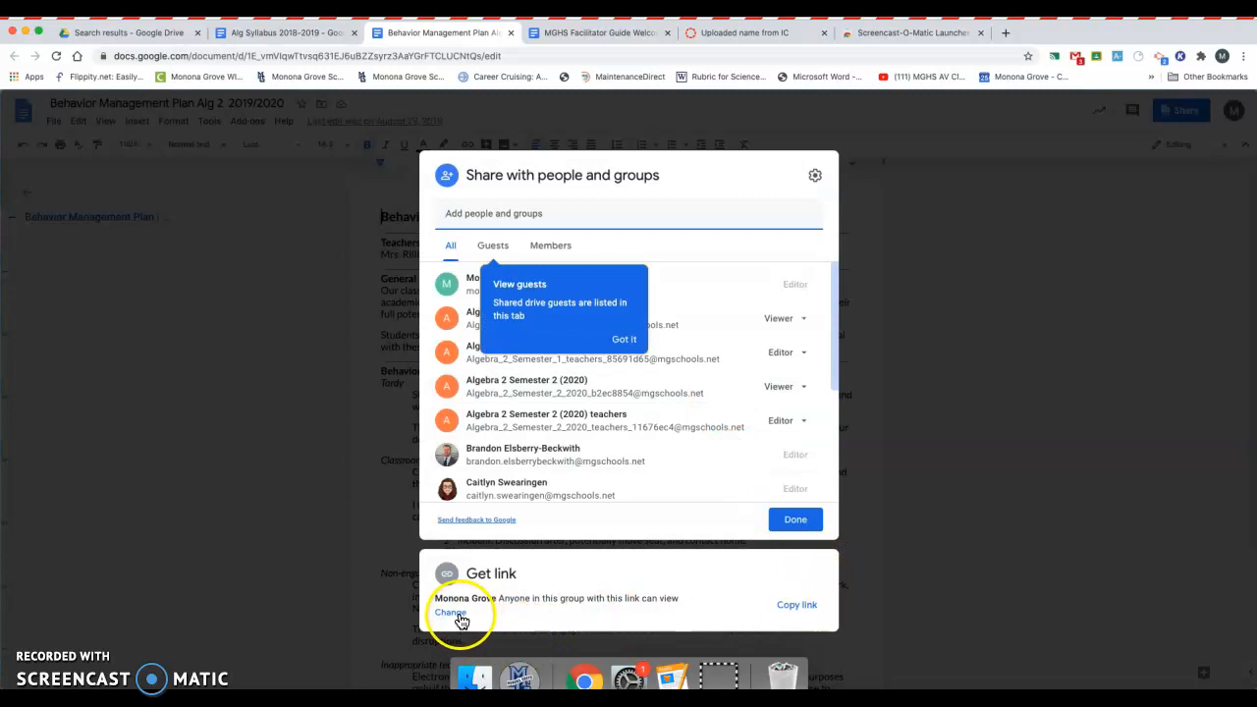
left_click(800, 607)
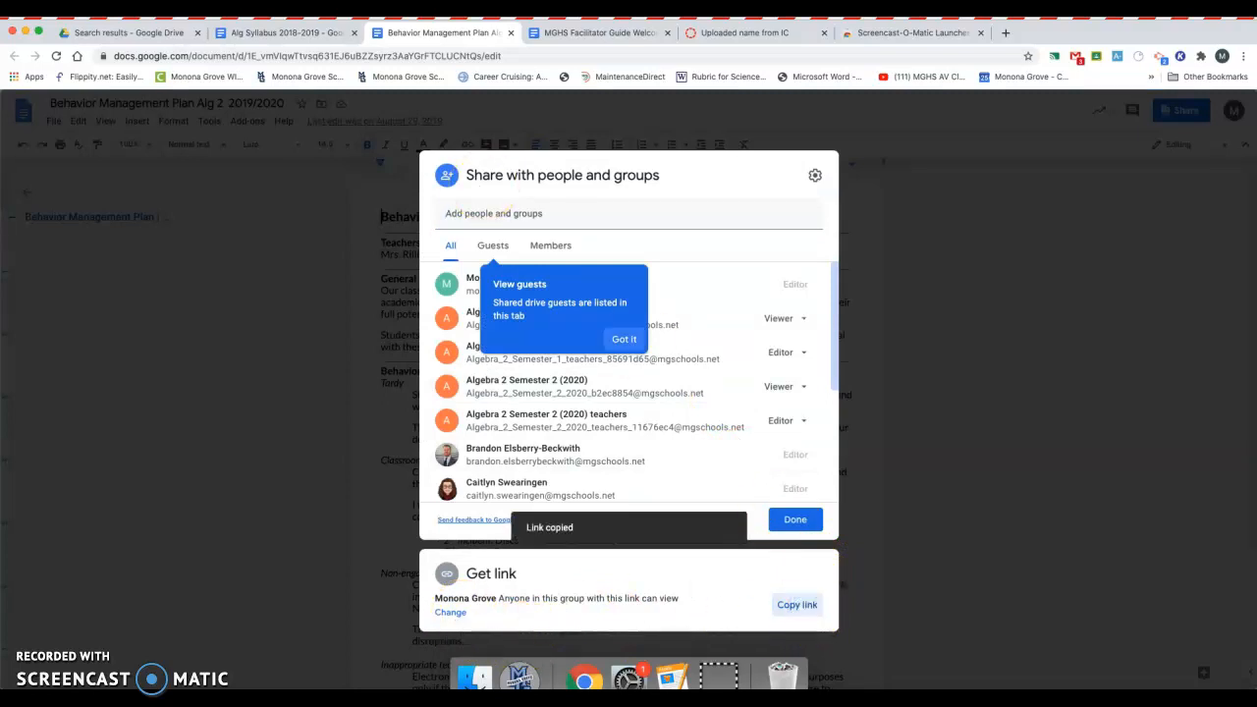
left_click(255, 33)
left_click(113, 32)
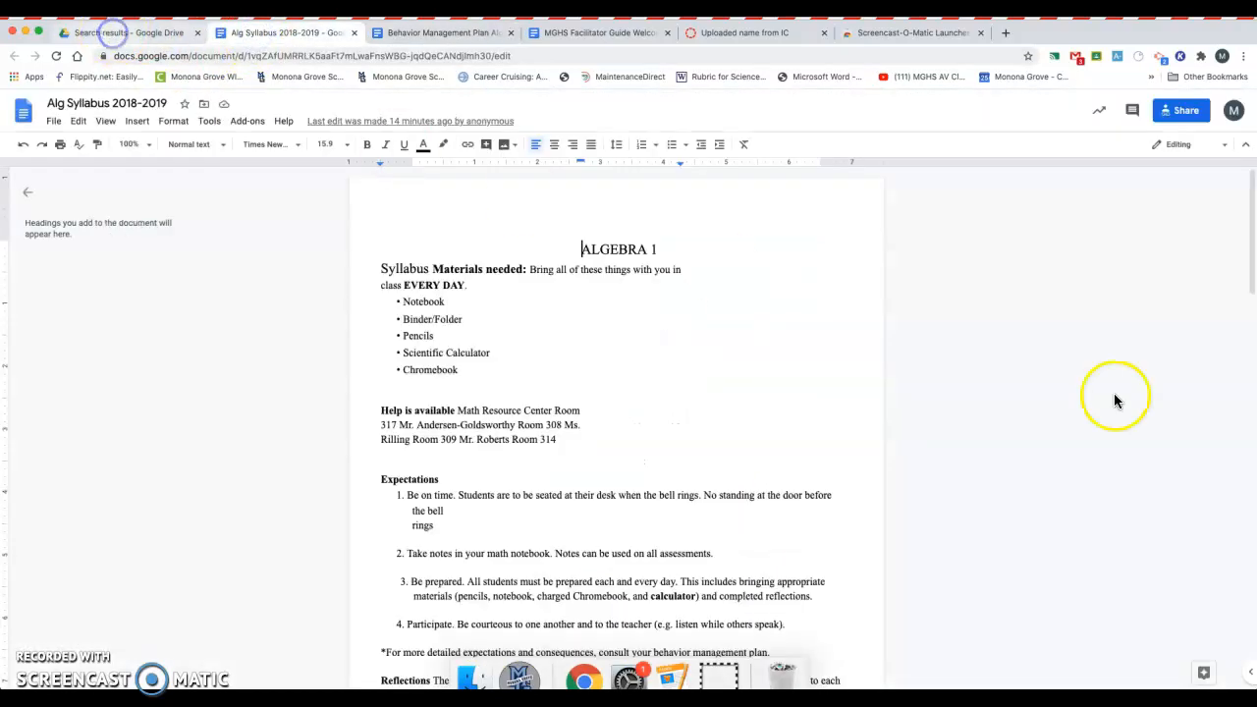
left_click(283, 32)
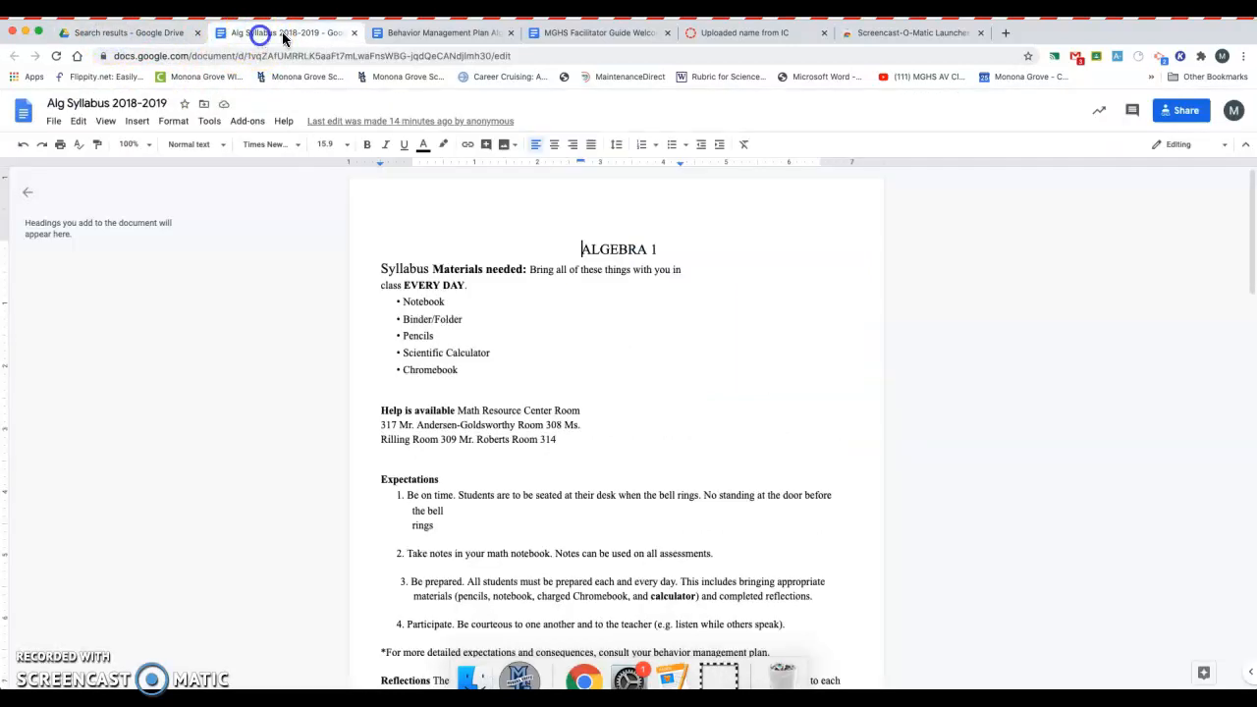
Return to the Canvas syllabus, retry attaching the Behavior Management Plan document from Google Drive, and dismiss the error notice.
left_click(739, 32)
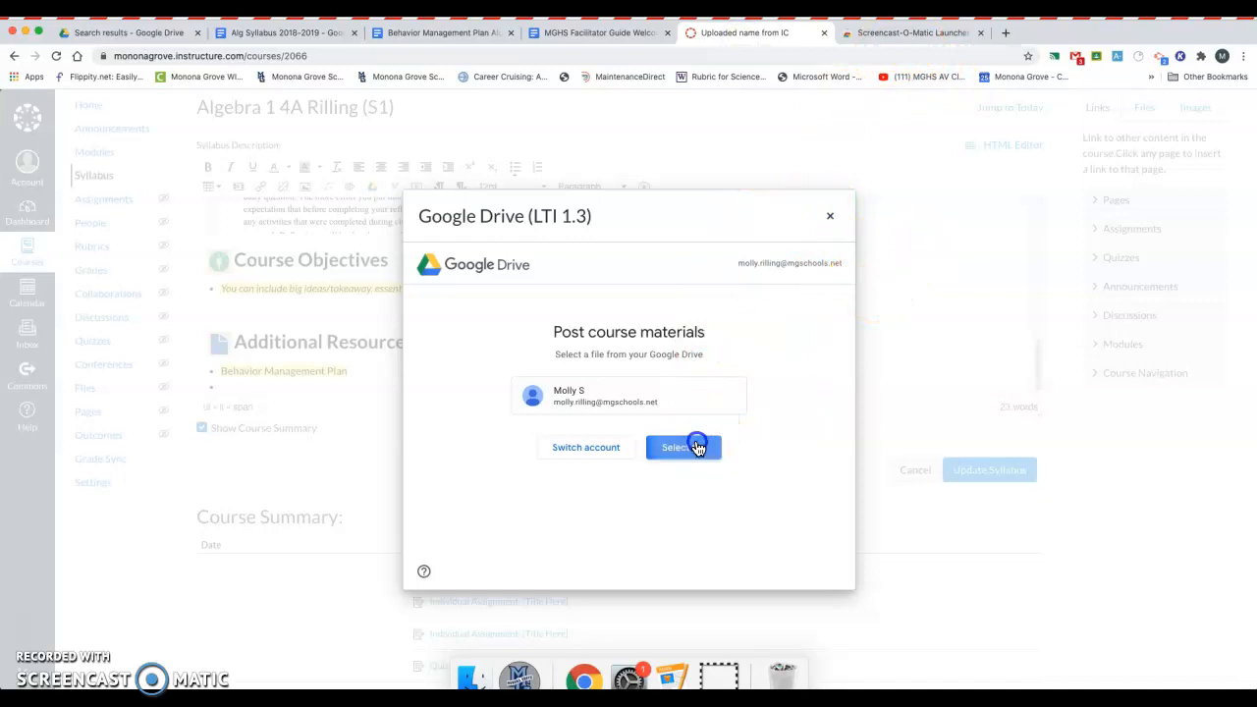
left_click(700, 442)
left_click(1011, 269)
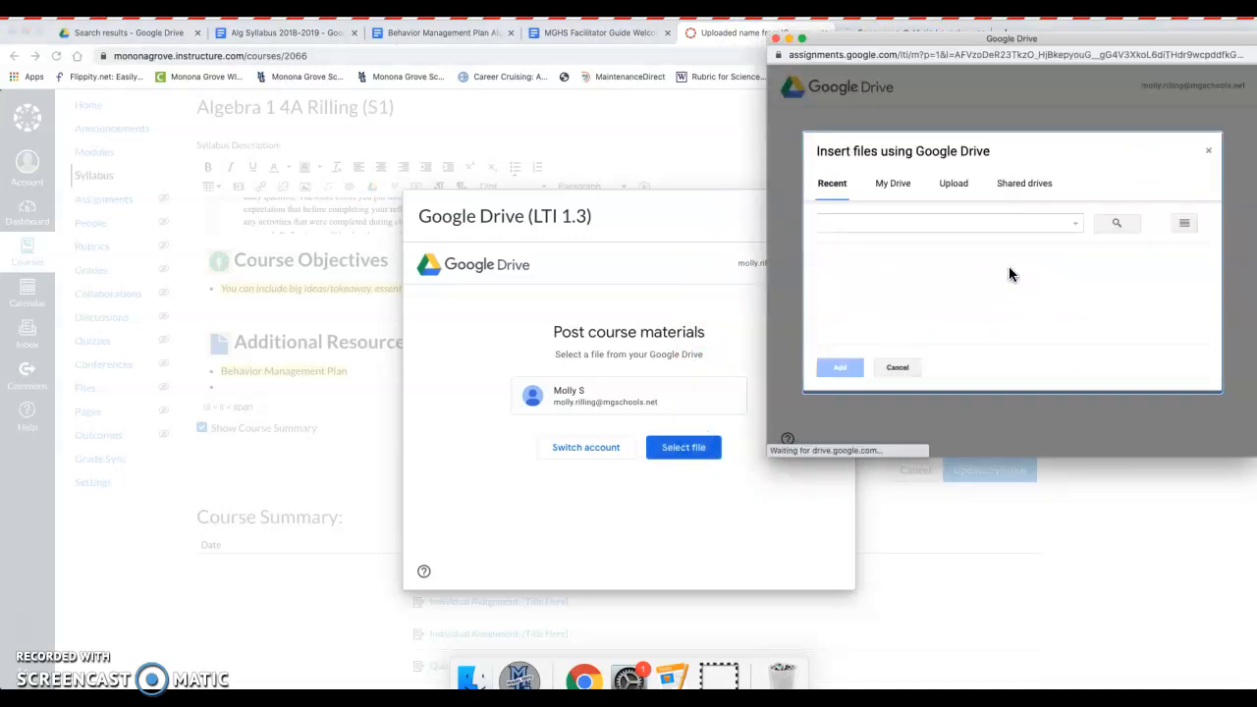
left_click(1151, 293)
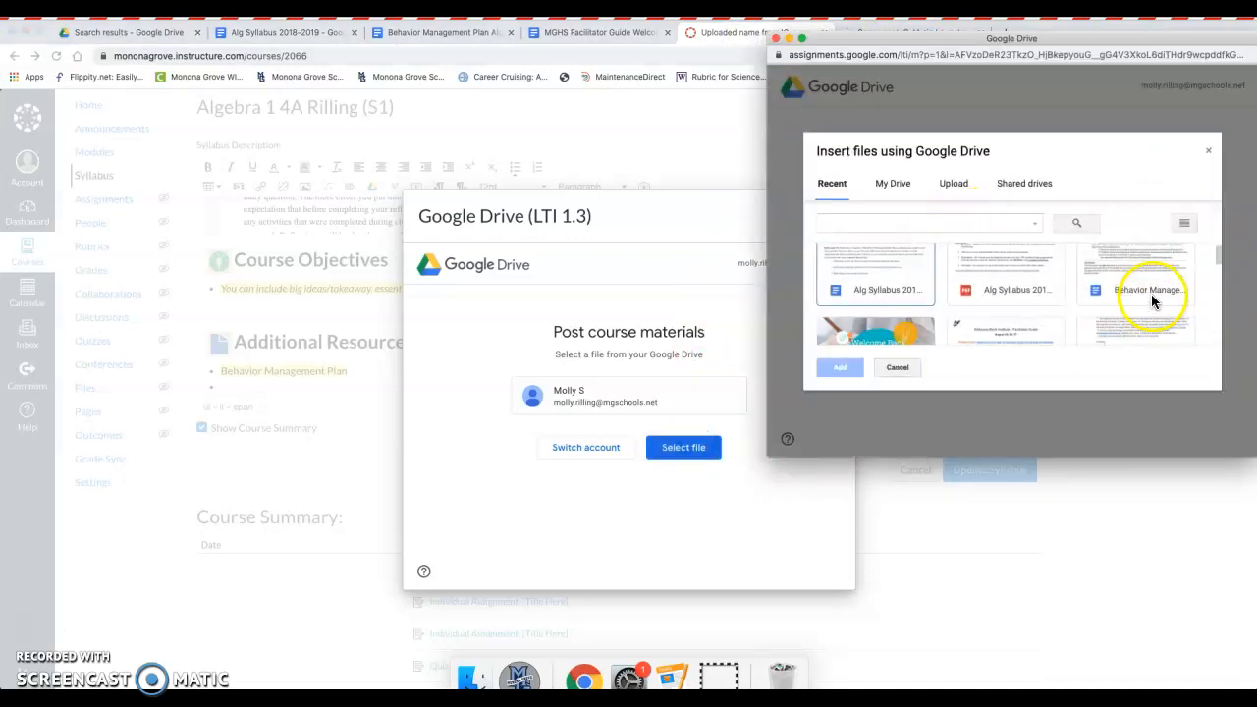
double_click(1128, 335)
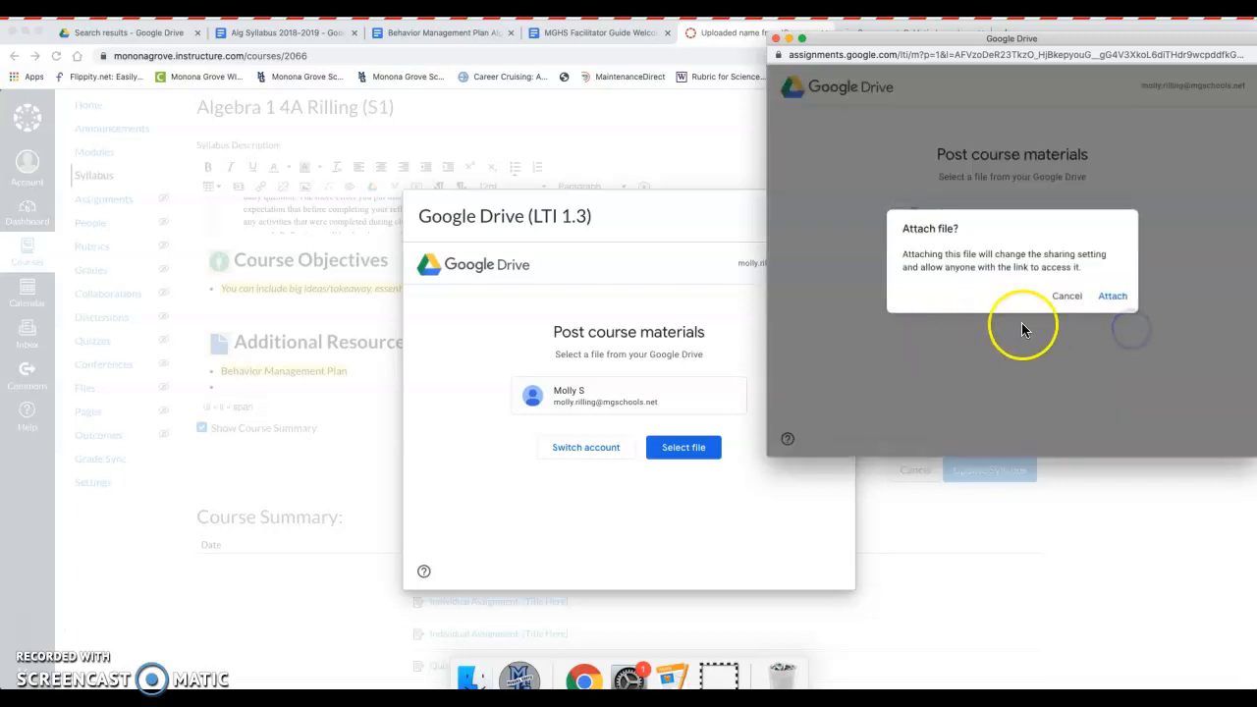
left_click(1113, 299)
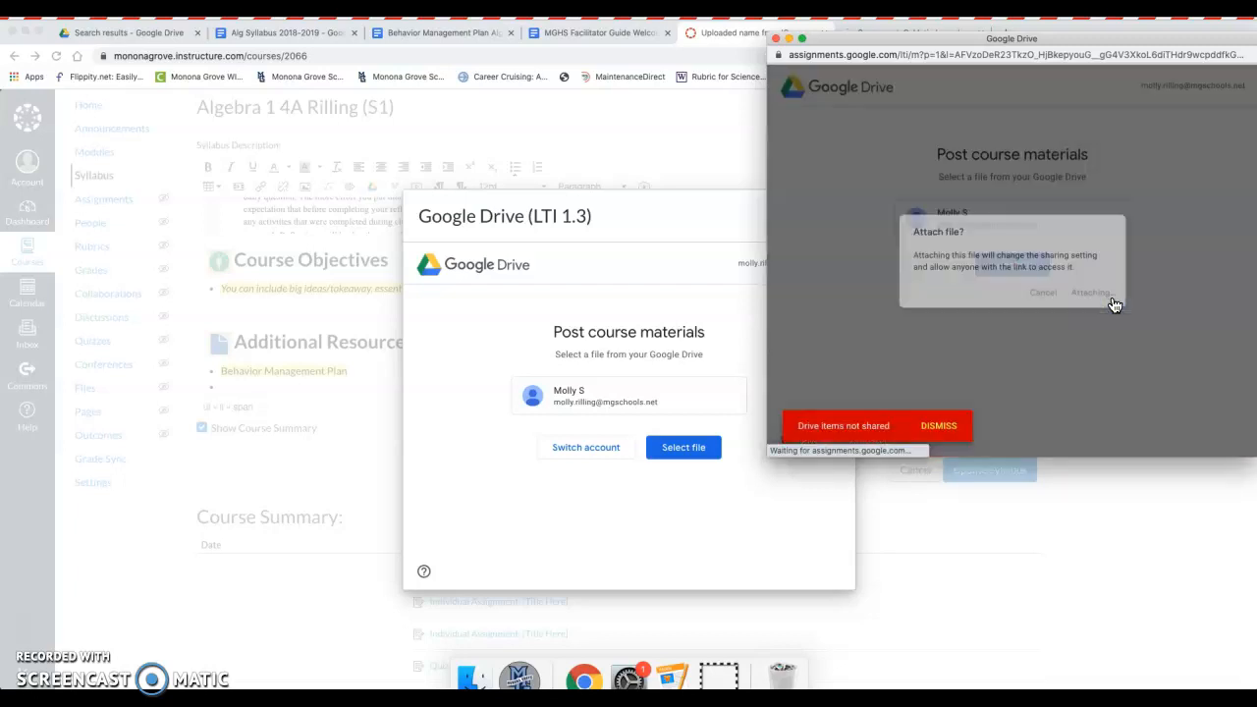
left_click(941, 430)
left_click(940, 428)
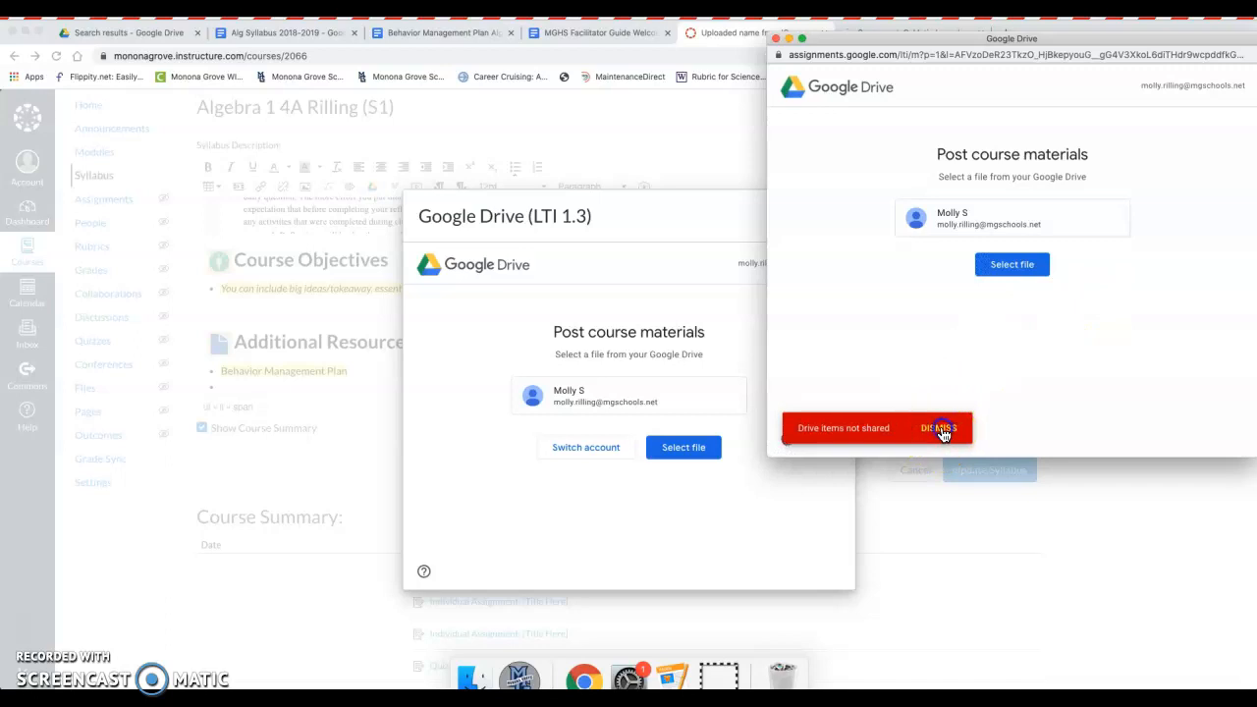
Close the Google Drive file picker and cancel the attachment dialog to get back to the syllabus editor.
left_click(776, 42)
left_click(830, 215)
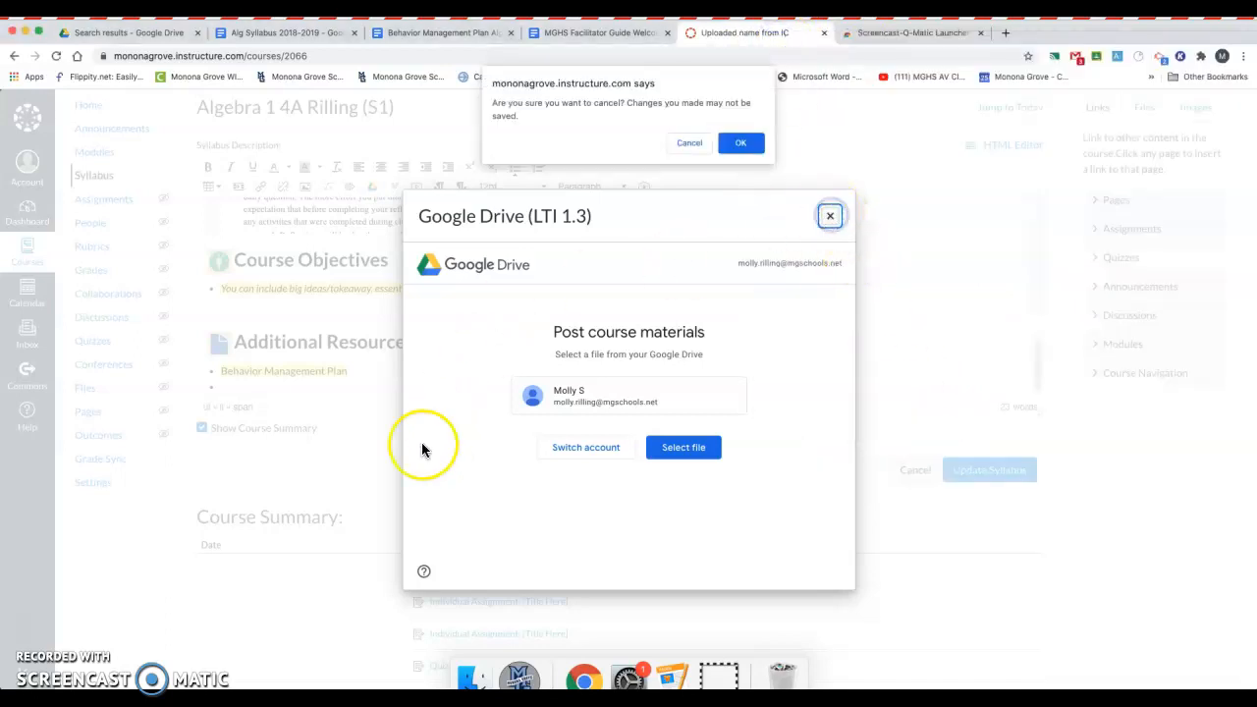
left_click(742, 144)
left_click(830, 215)
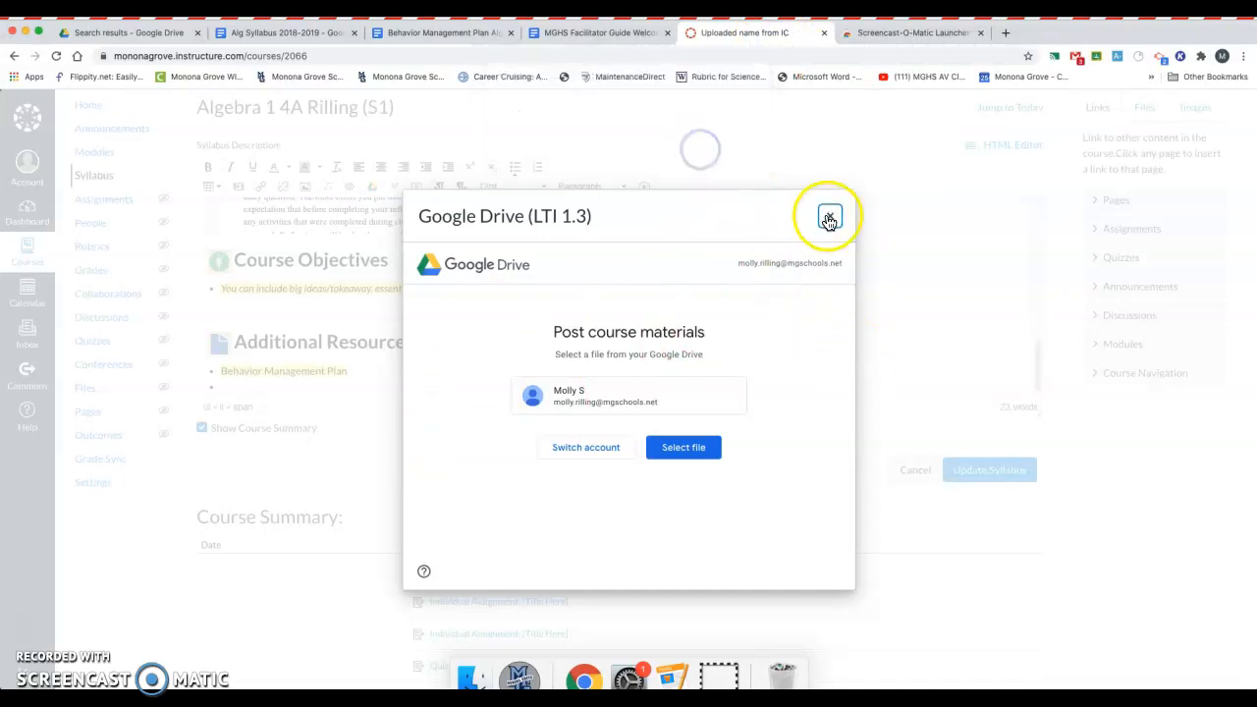
left_click(741, 141)
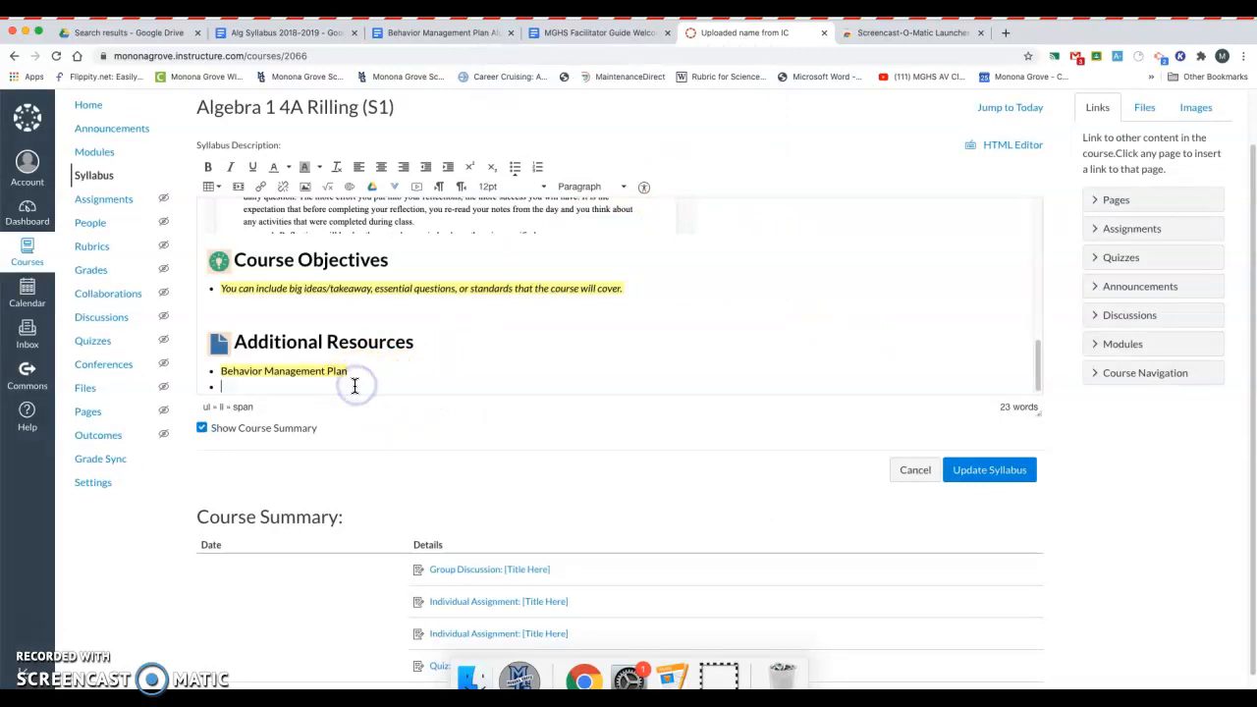
Link the Behavior Management Plan text under Additional Resources to the copied document URL.
left_click(263, 189)
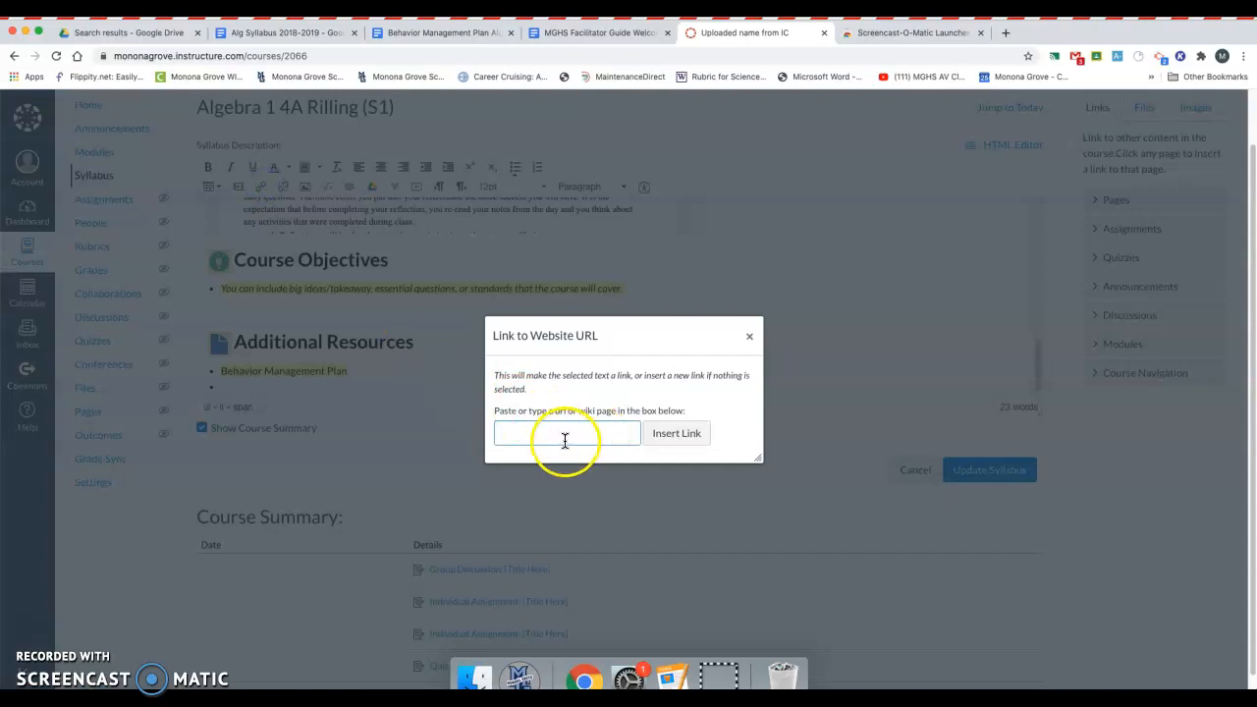
left_click(751, 337)
left_click_drag(350, 372, 222, 364)
left_click(261, 187)
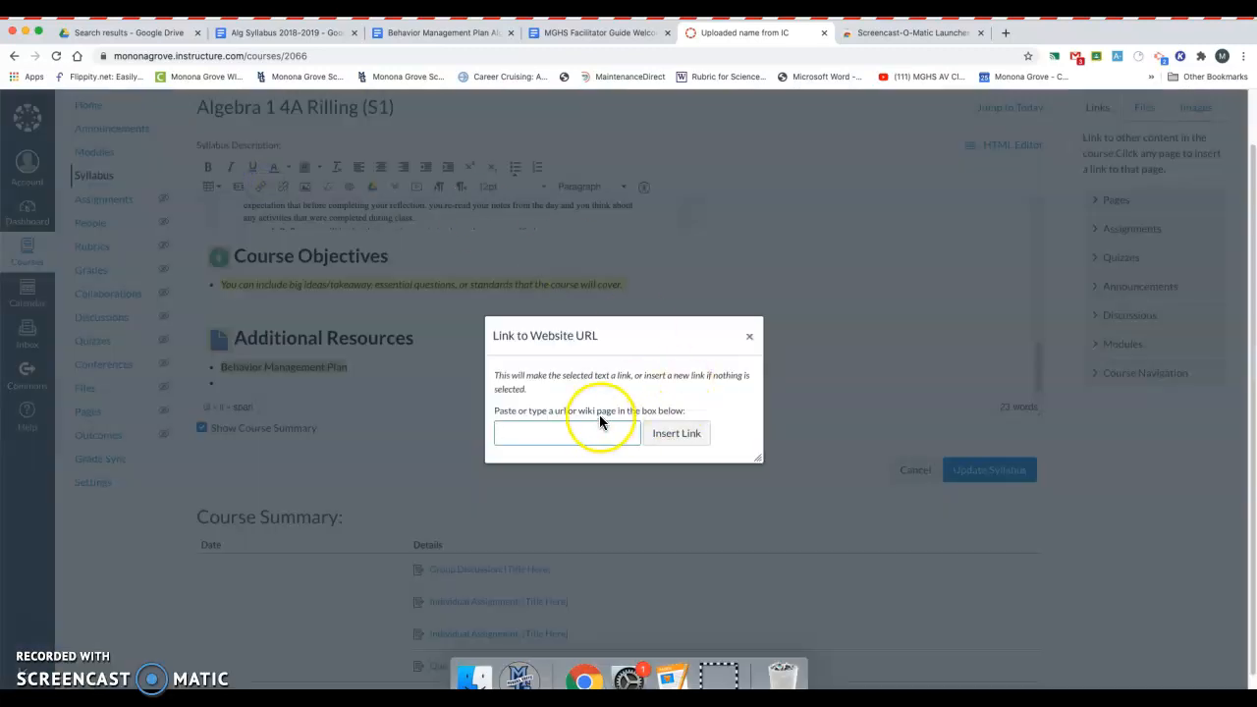
key("ctrl+v")
left_click(678, 434)
left_click(429, 363)
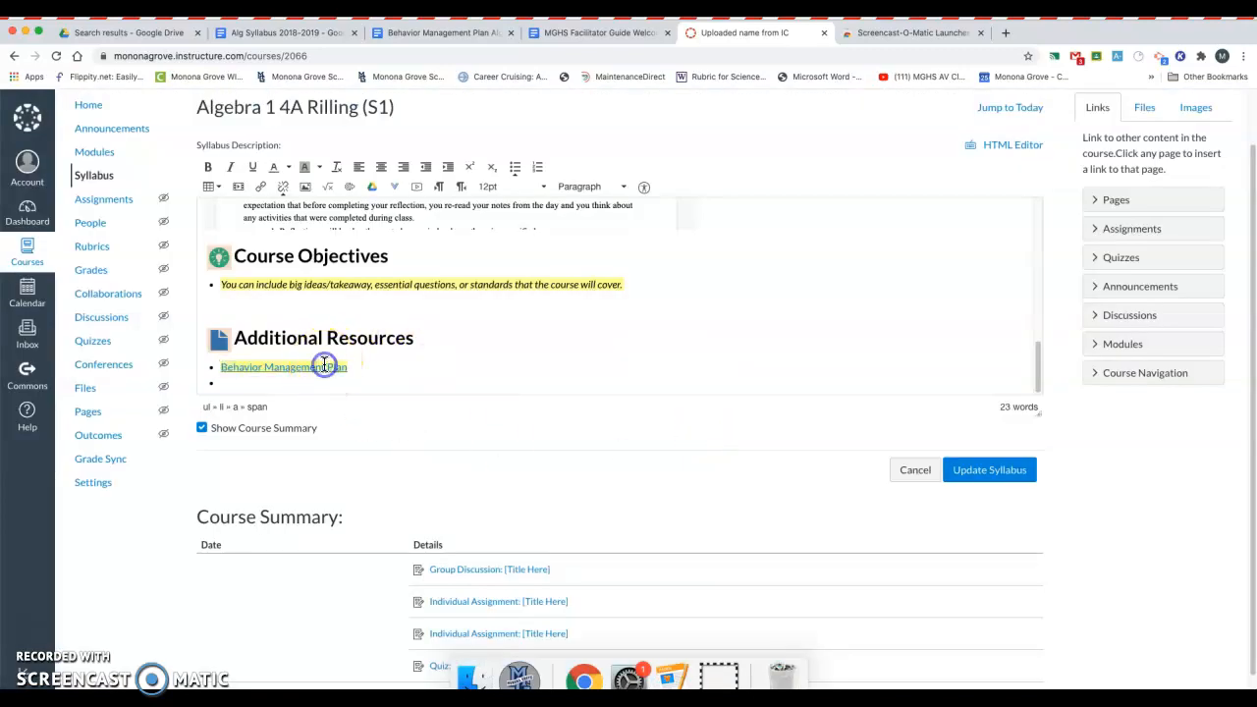
Check the syllabus description from About through Additional Resources and save the updated syllabus.
scroll(447, 356, "up", 5)
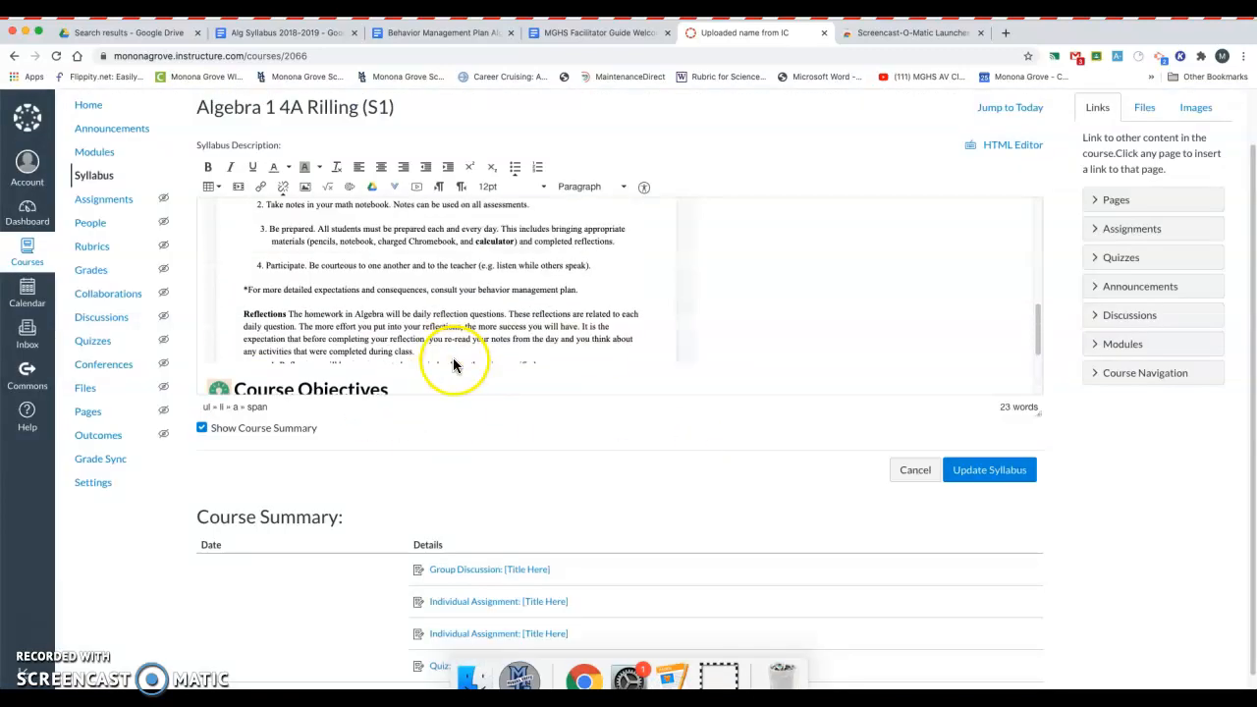
scroll(458, 350, "up", 2)
scroll(462, 353, "down", 10)
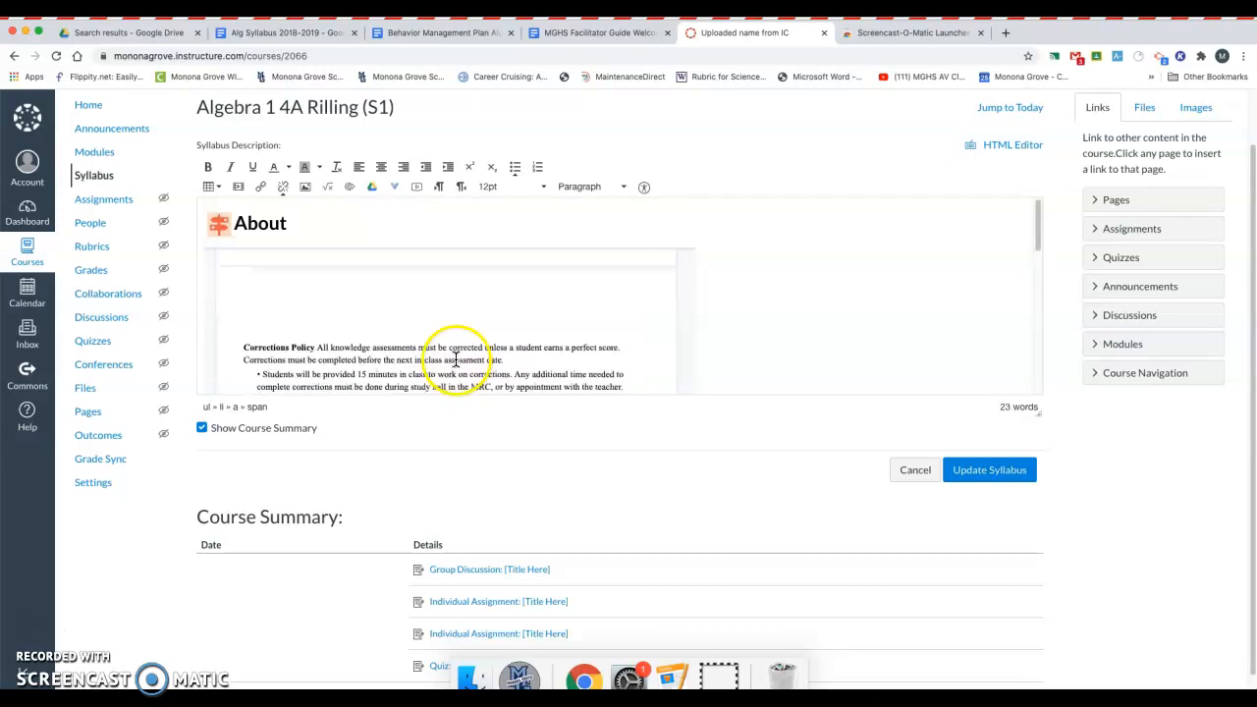
scroll(859, 340, "down", 10)
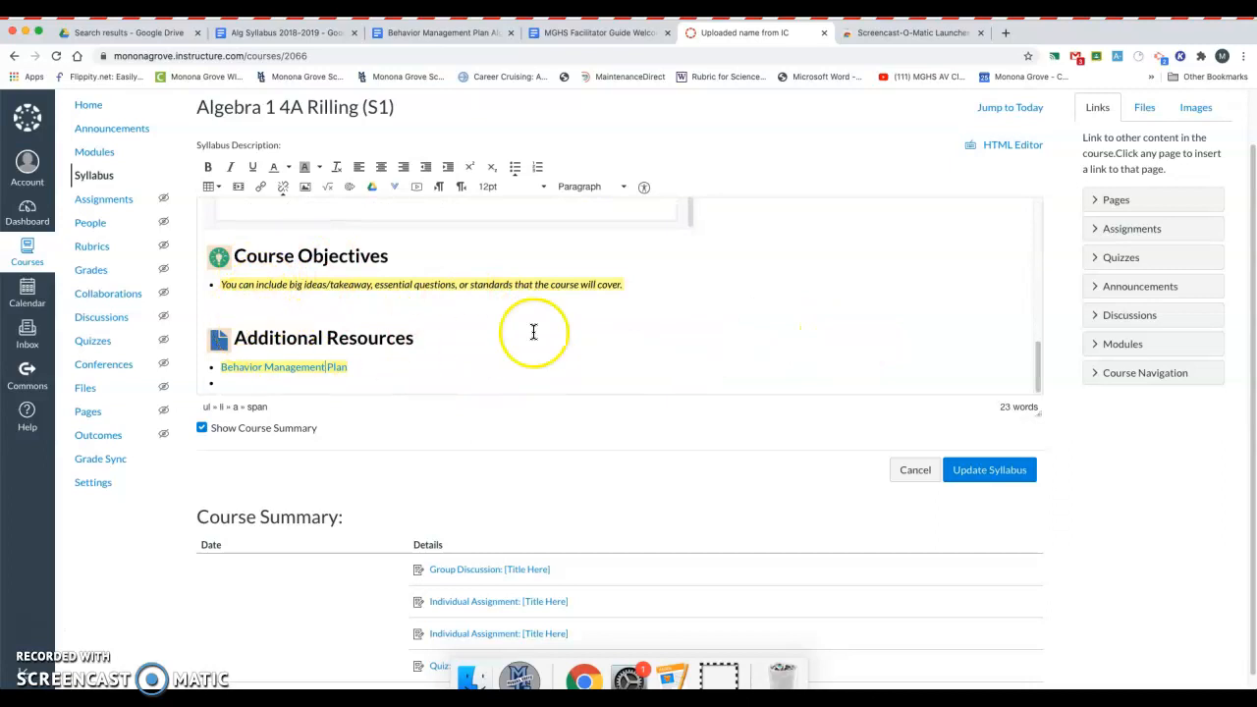
left_click(1007, 476)
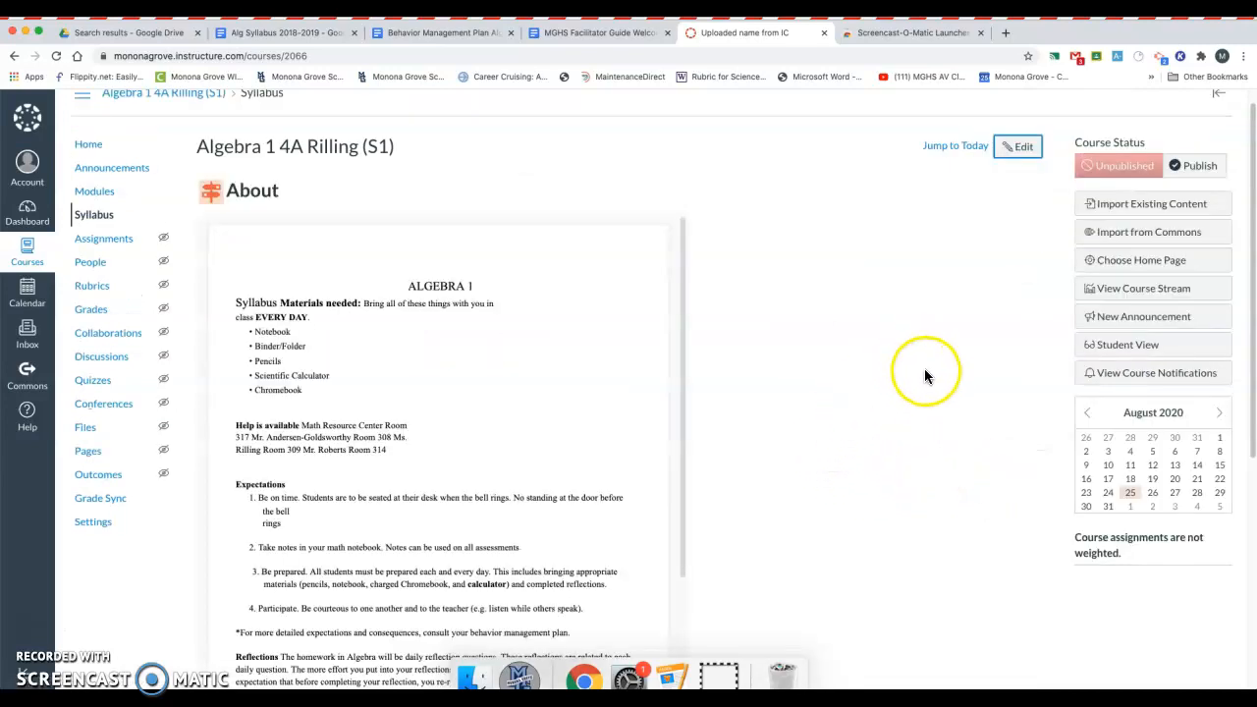
Review the saved syllabus page, including the embedded syllabus, Course Objectives, Additional Resources and Course Summary.
scroll(904, 398, "down", 5)
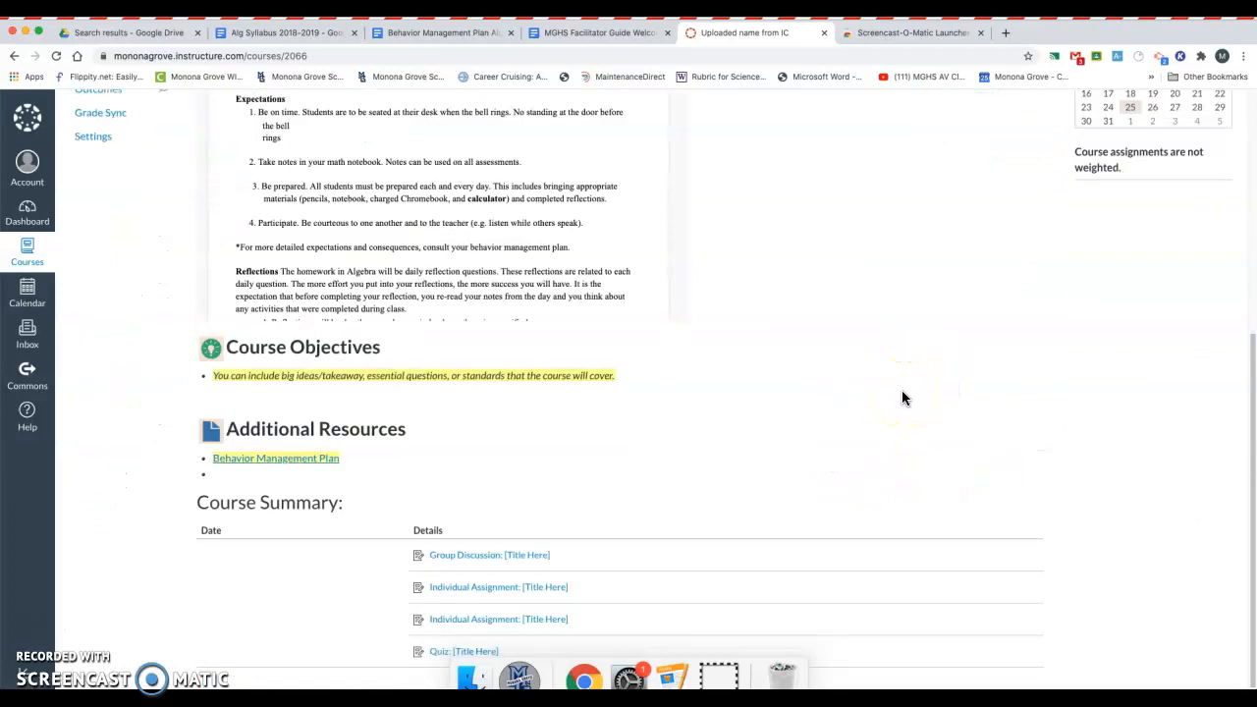
scroll(499, 221, "down", 10)
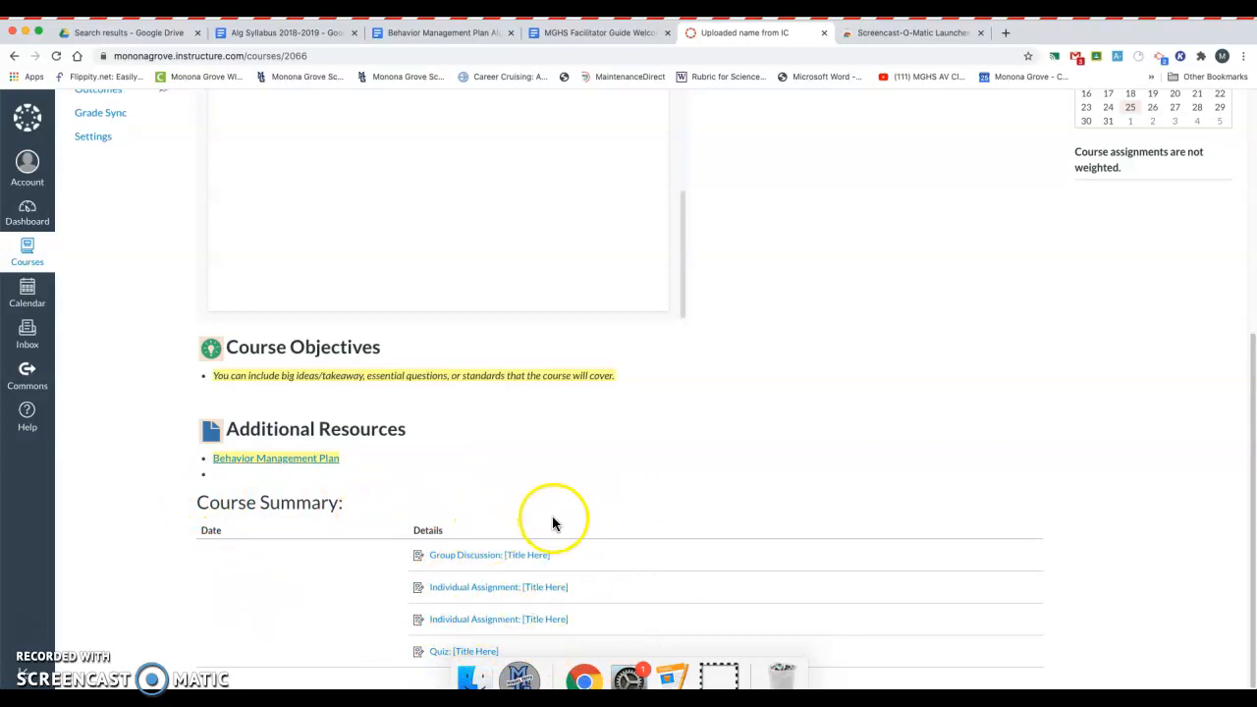
scroll(552, 515, "up", 5)
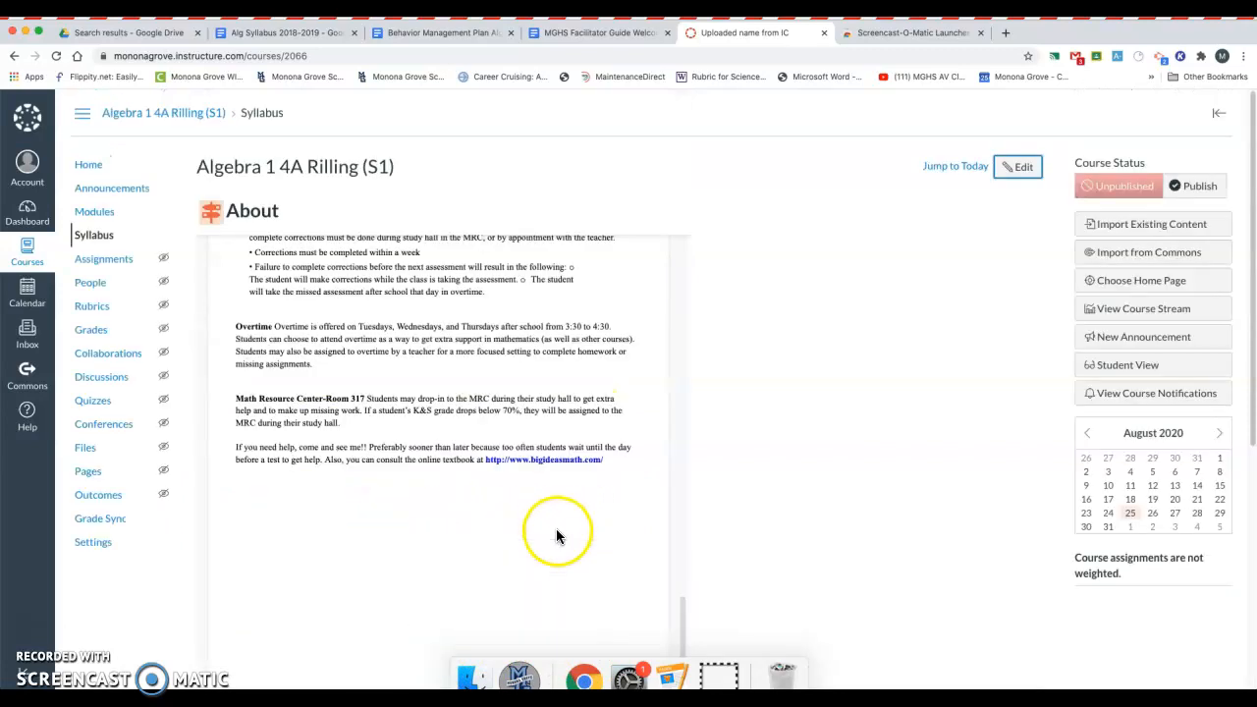
left_click(949, 167)
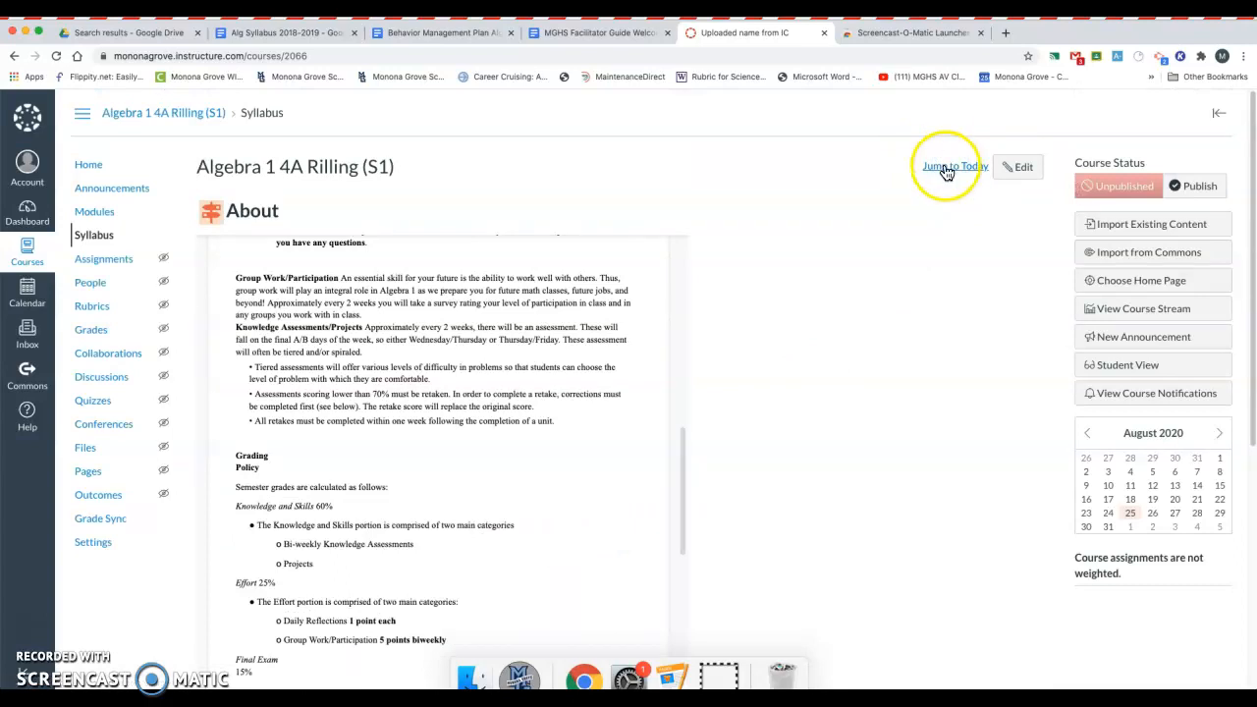
scroll(855, 393, "down", 5)
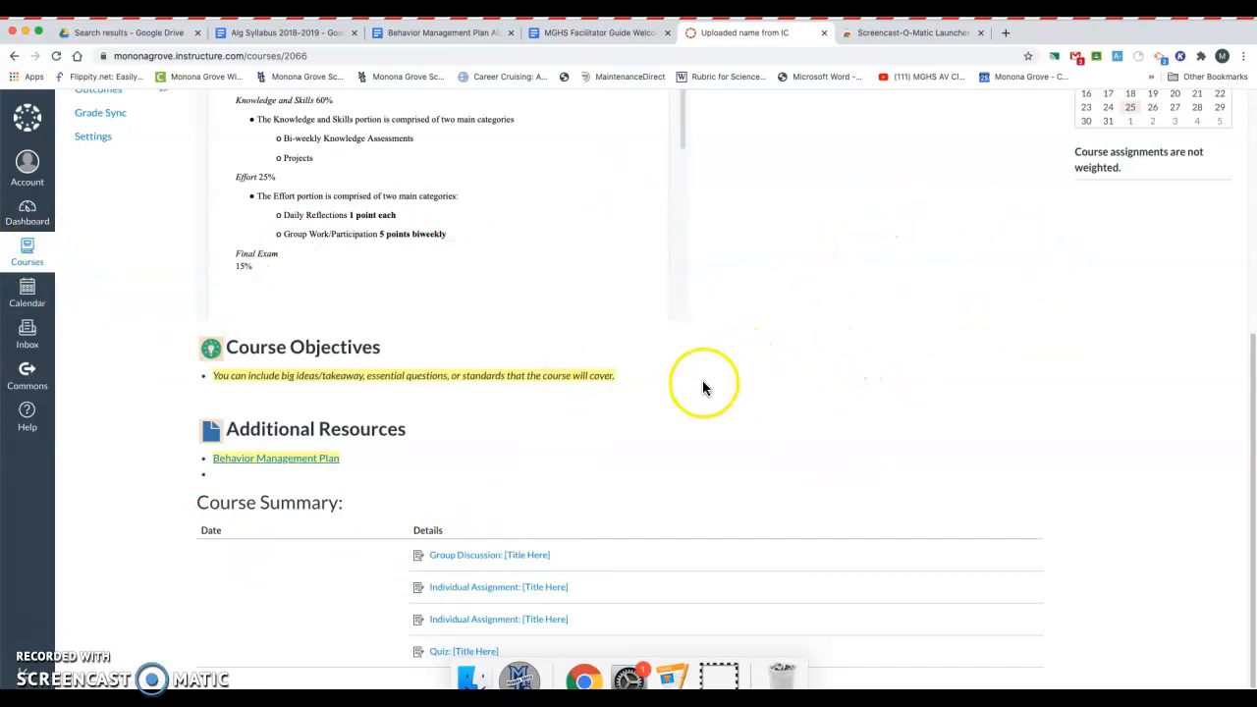
scroll(702, 385, "up", 1)
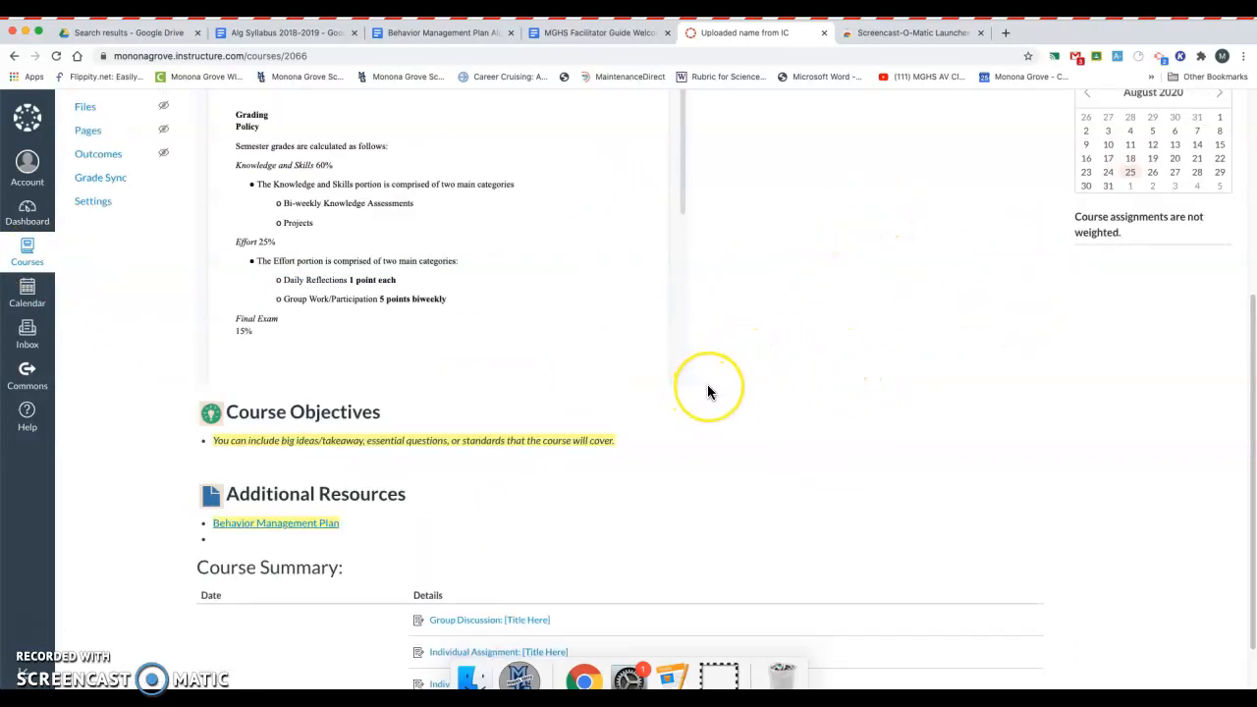
scroll(561, 359, "up", 3)
scroll(103, 246, "up", 4)
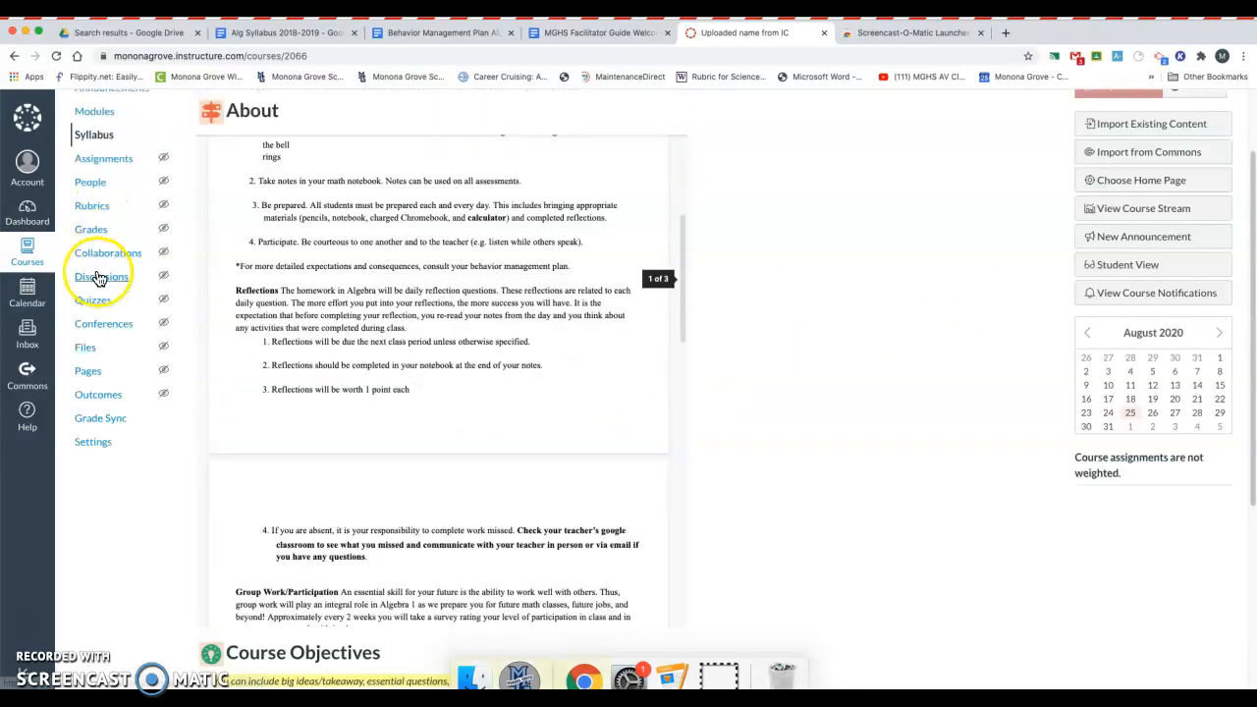
scroll(98, 278, "up", 2)
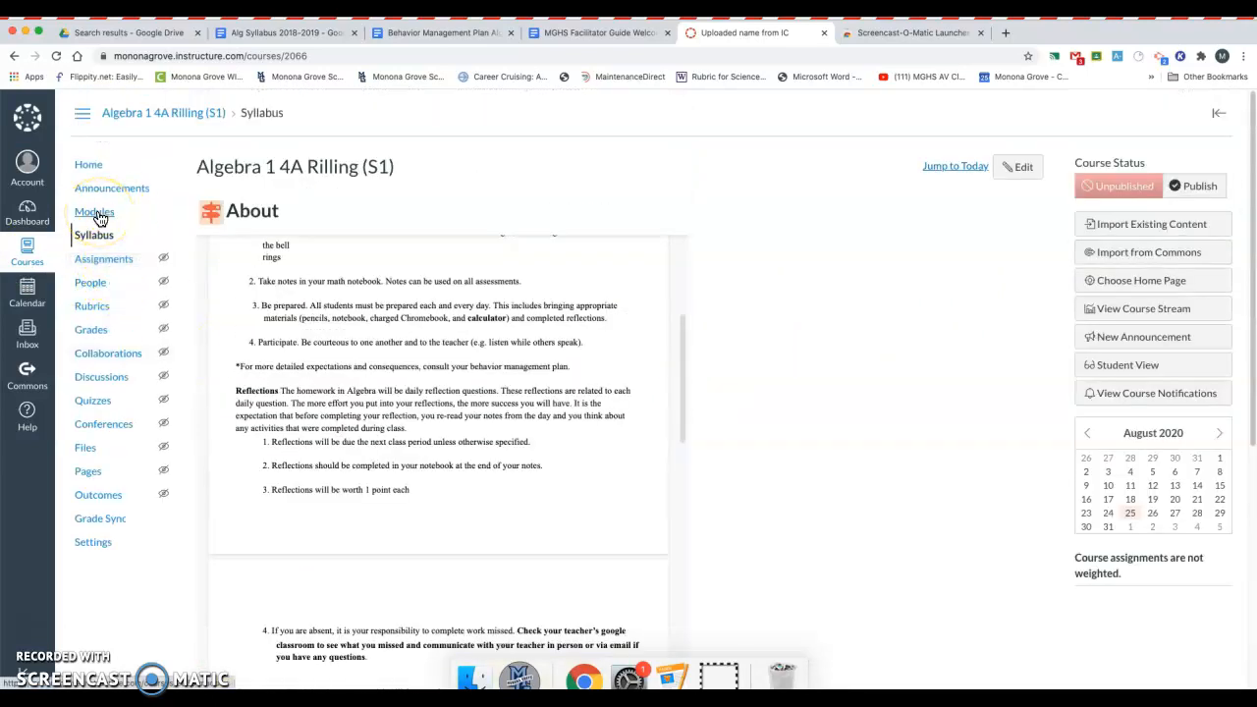
Go to the course's modules and rename the Week 1 module as "Week 1: [September 1-September 4)]".
left_click(98, 216)
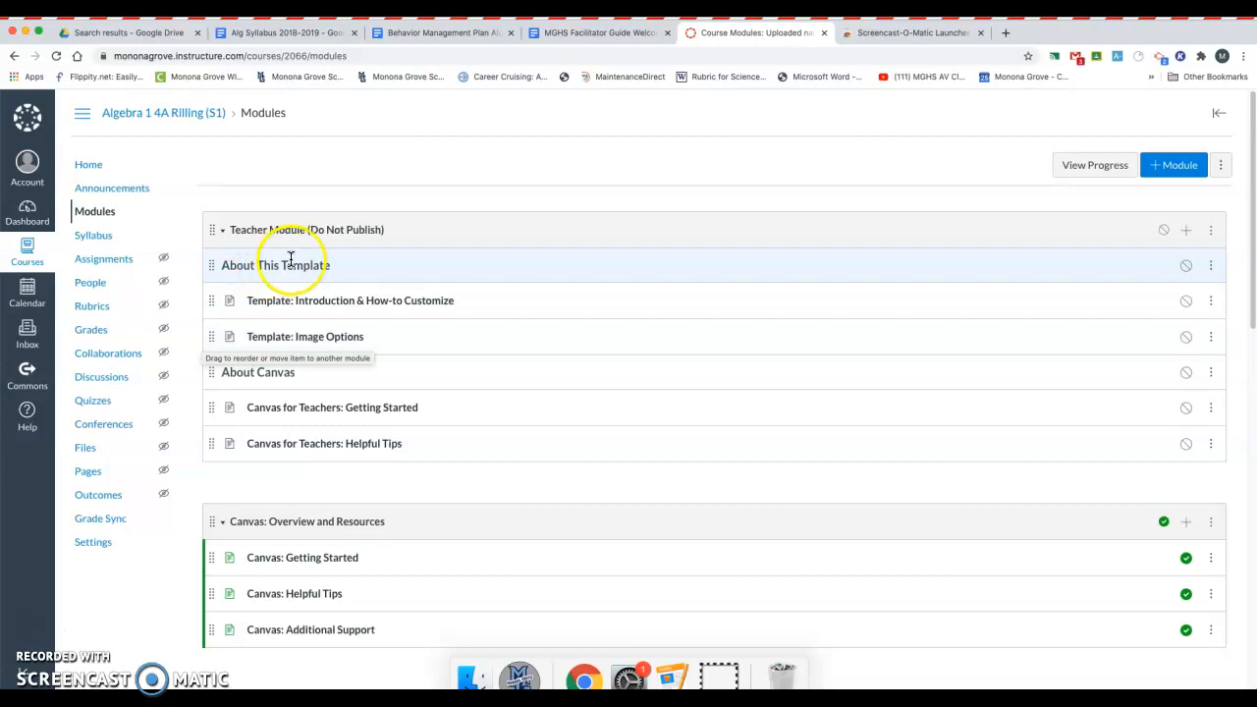
scroll(289, 314, "down", 10)
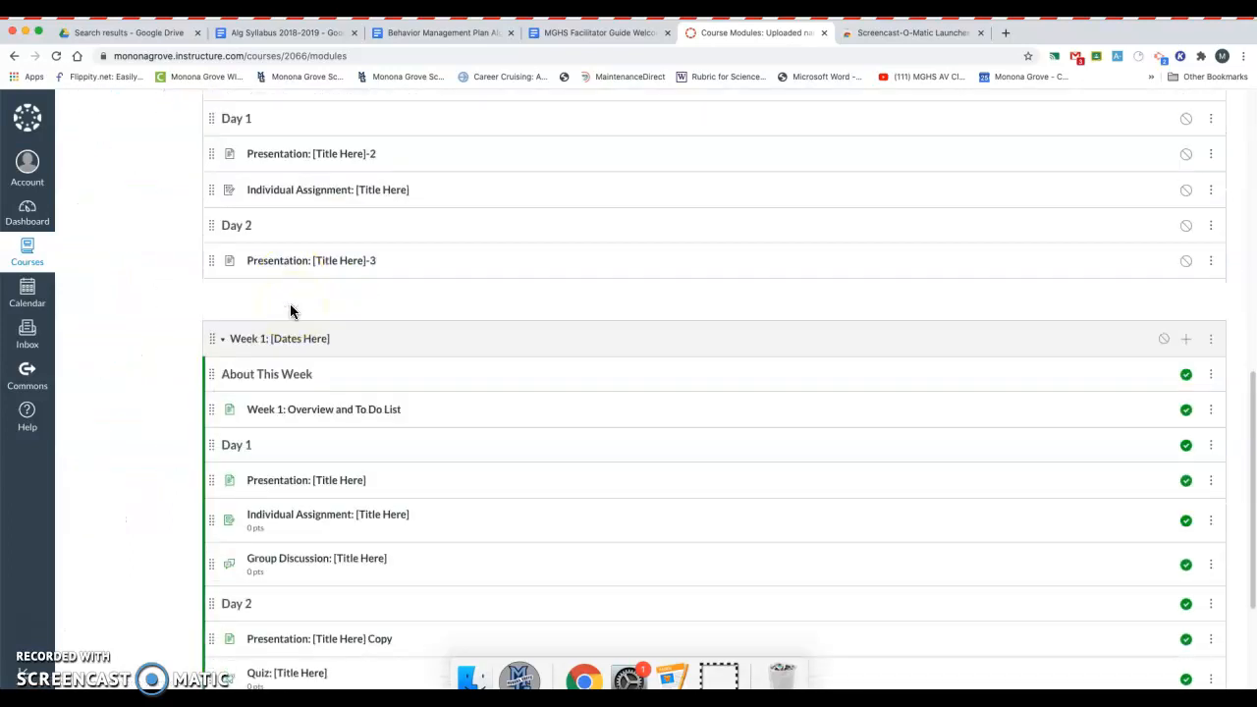
scroll(531, 317, "down", 3)
scroll(531, 325, "up", 8)
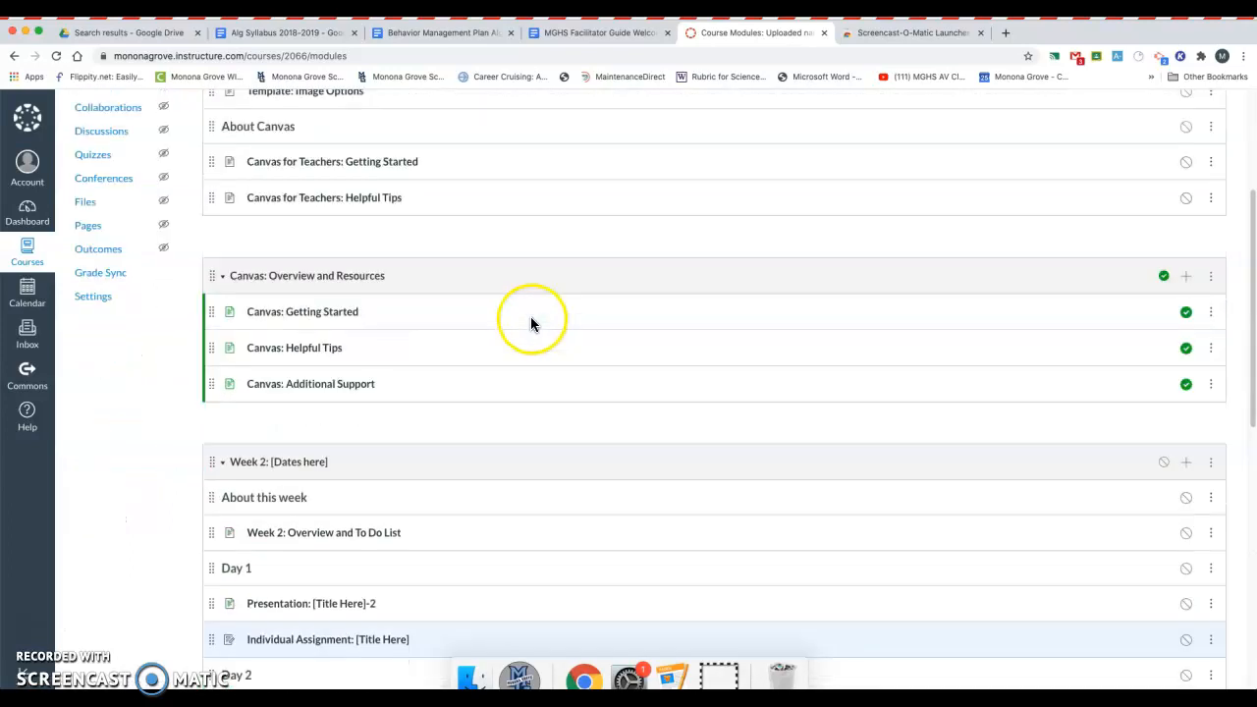
scroll(553, 282, "down", 6)
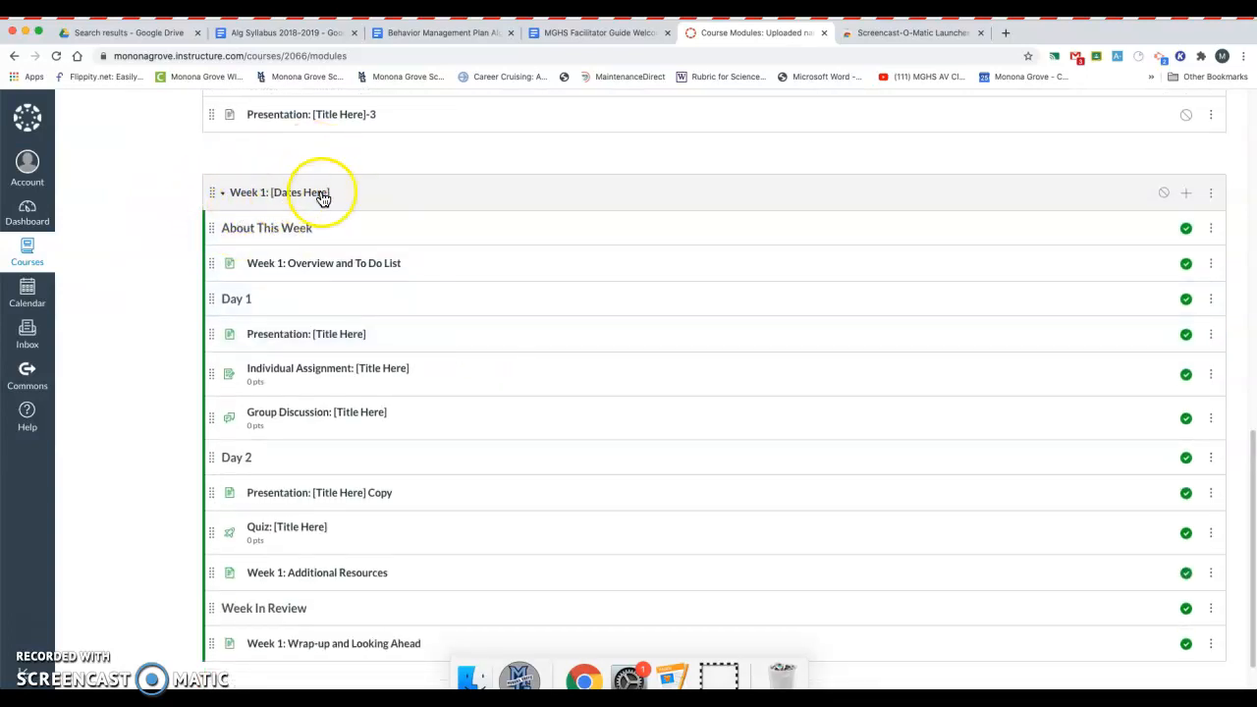
left_click(1210, 194)
left_click(1160, 229)
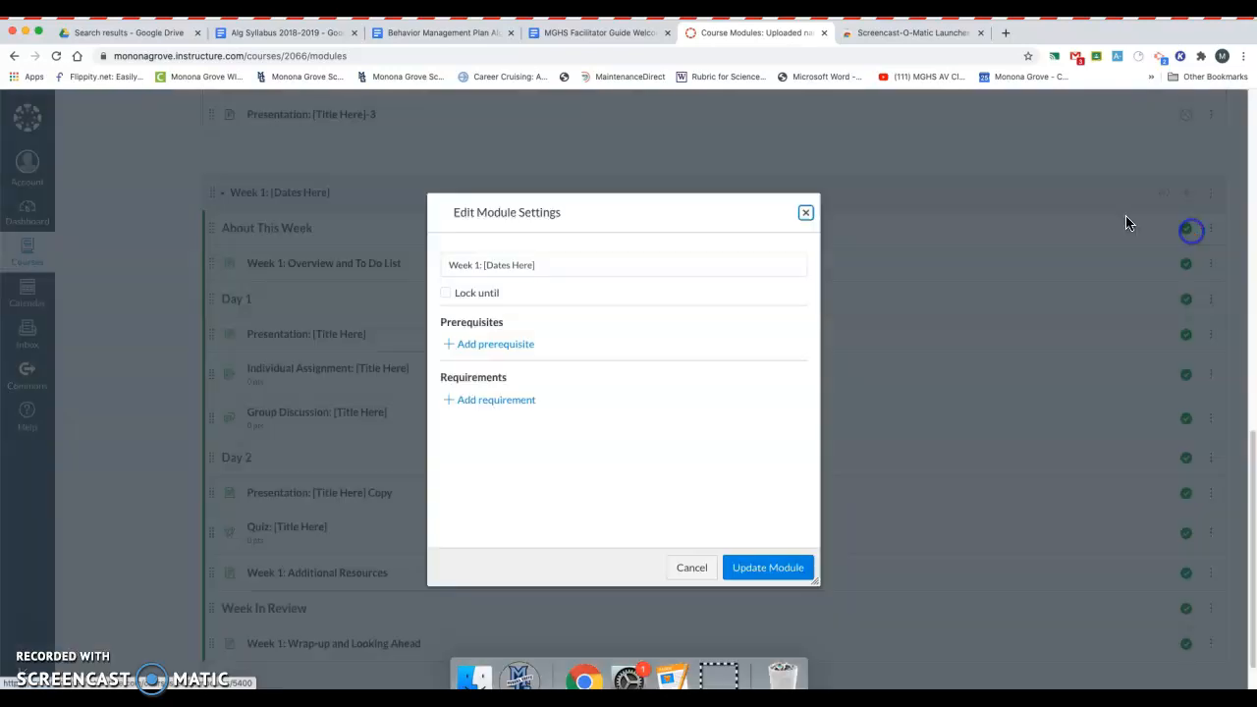
left_click(537, 265)
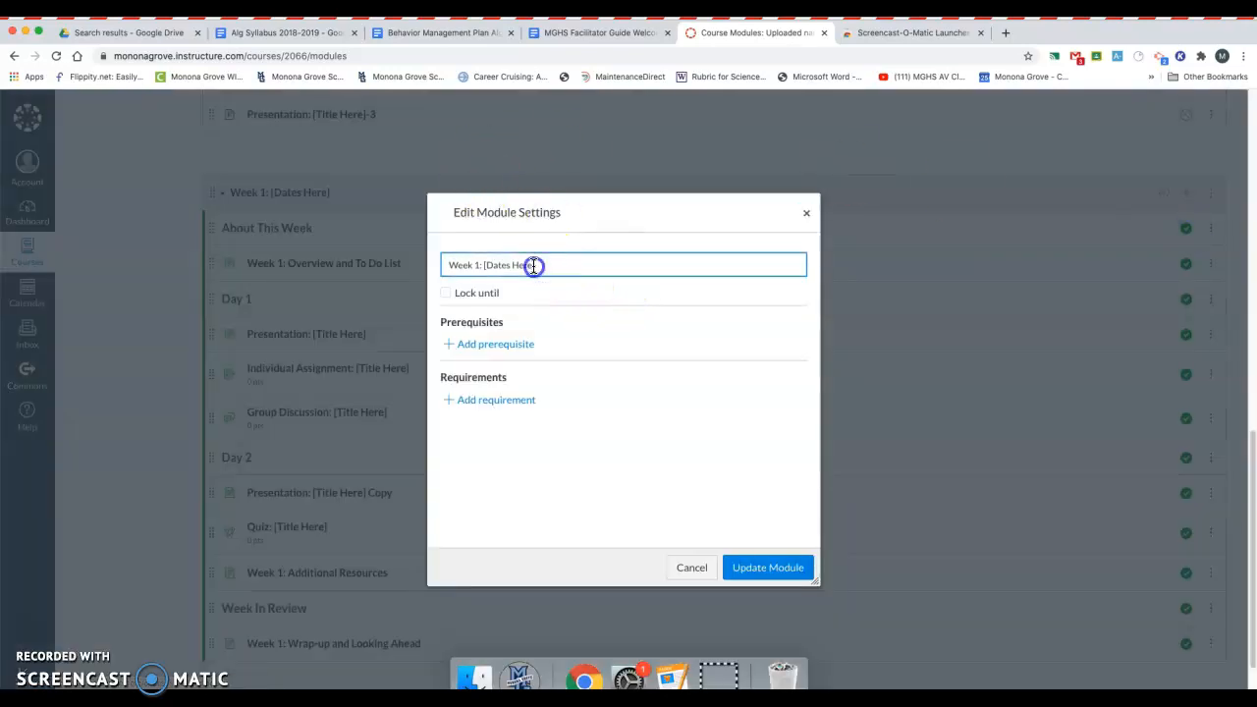
type("[September]1-September 4")
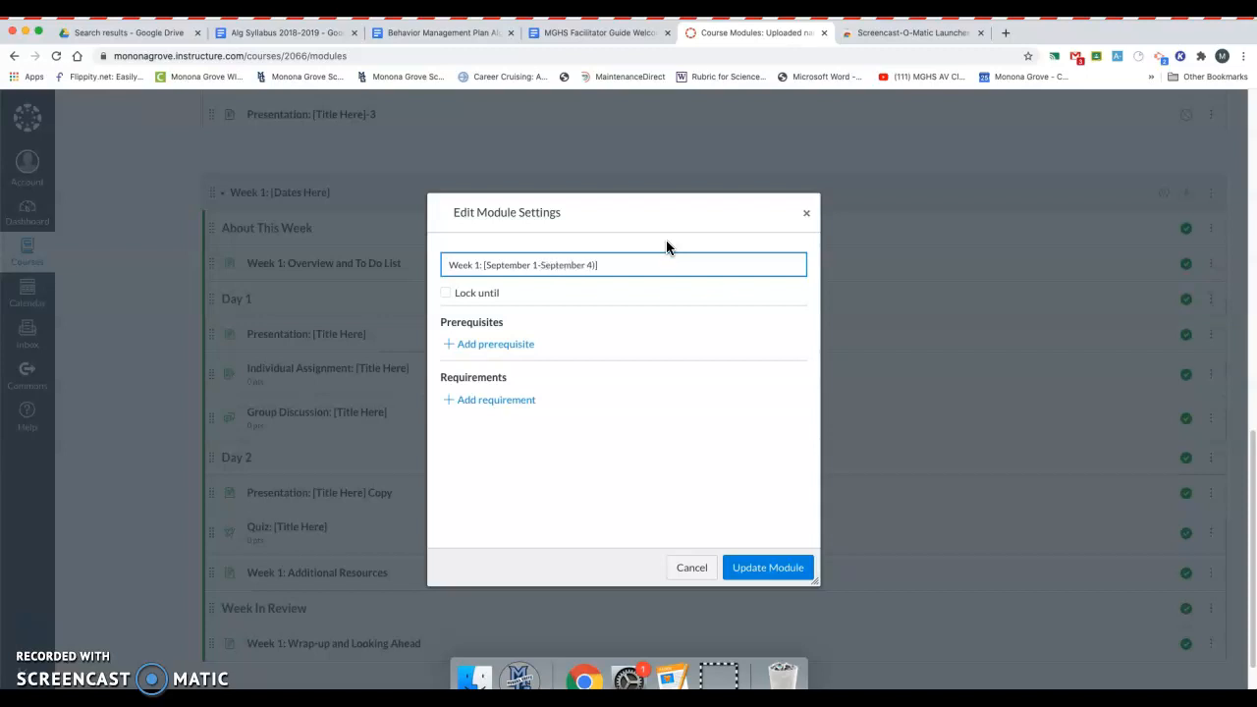
left_click(758, 569)
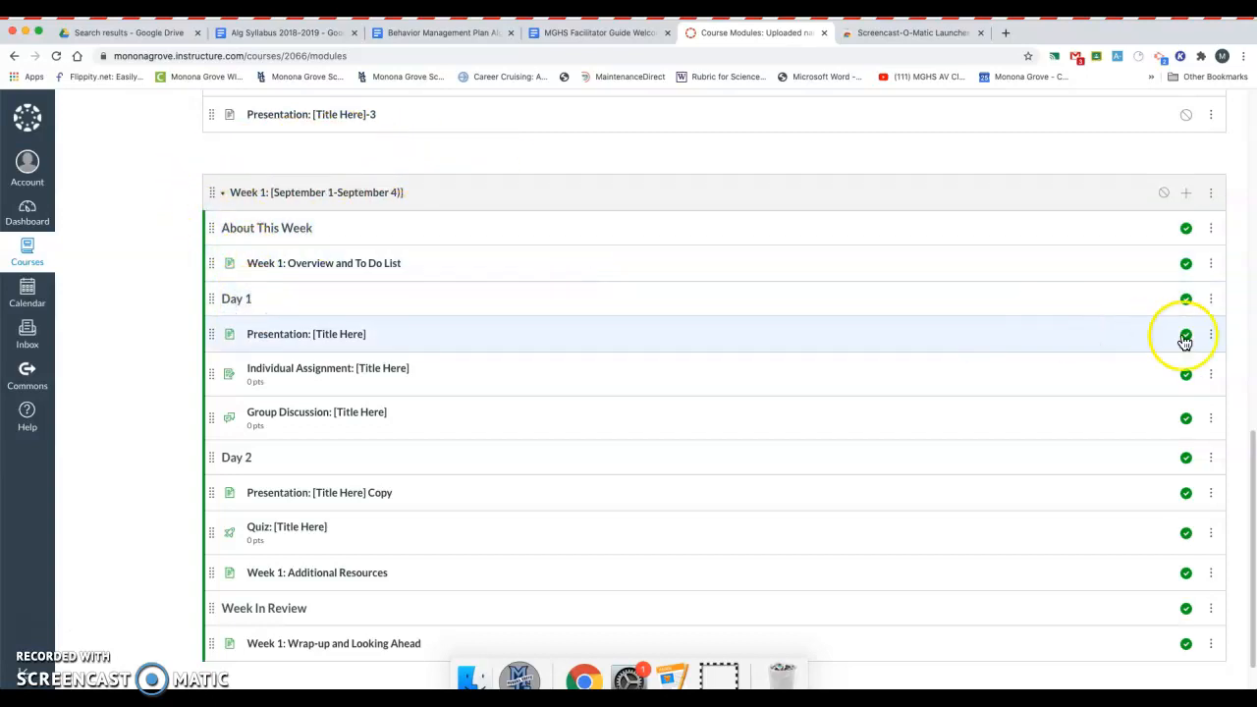
Rename the Day 1 header in the Week 1 module as "Day 1 (September 1)".
left_click(1211, 305)
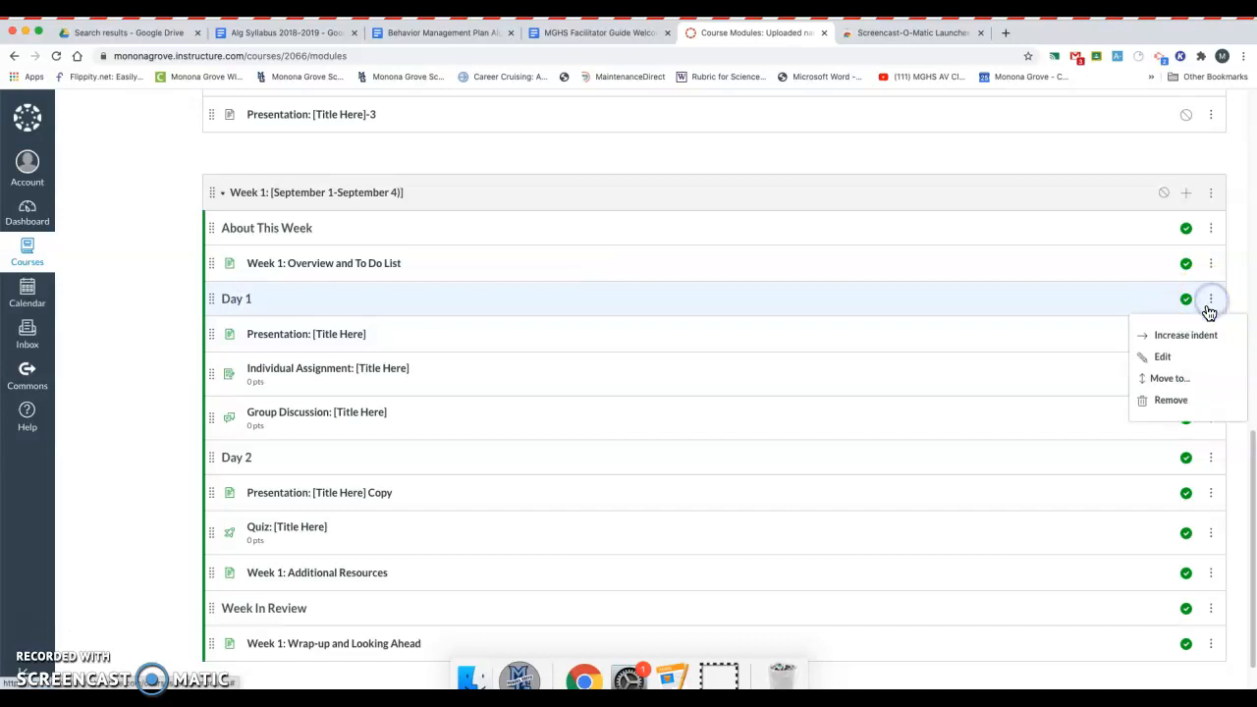
left_click(1189, 357)
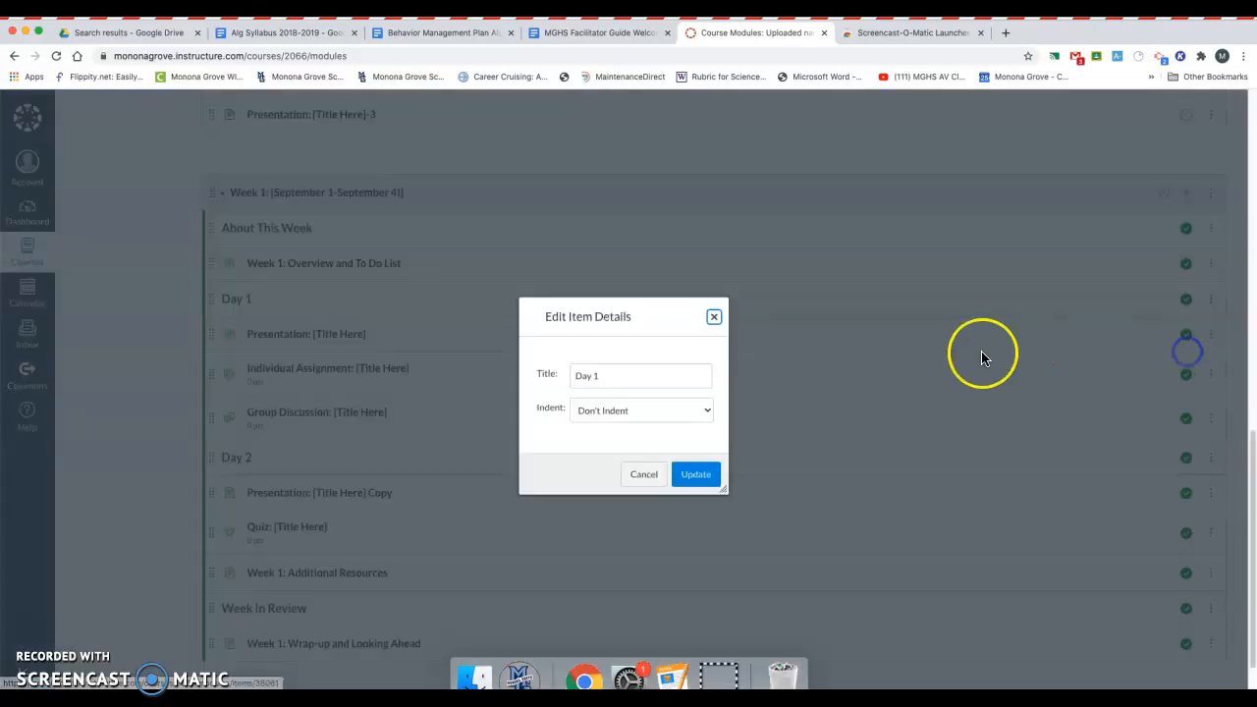
left_click(639, 378)
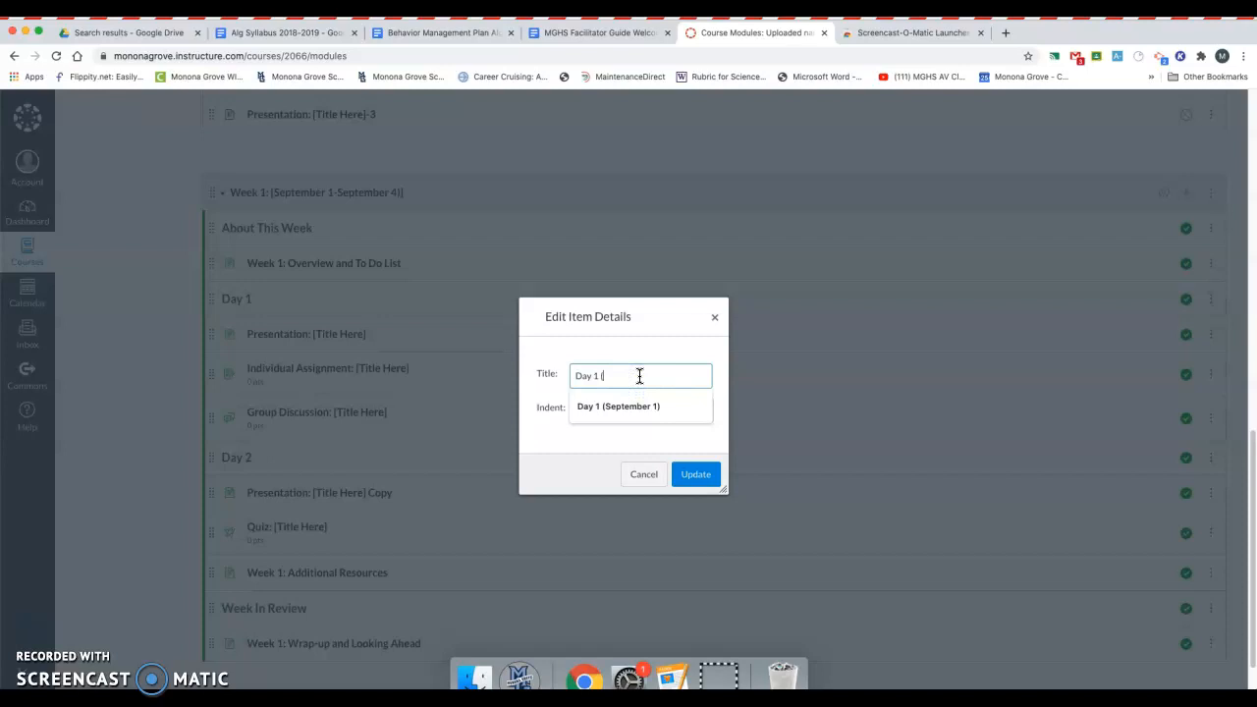
type("(")
left_click(672, 421)
left_click(696, 475)
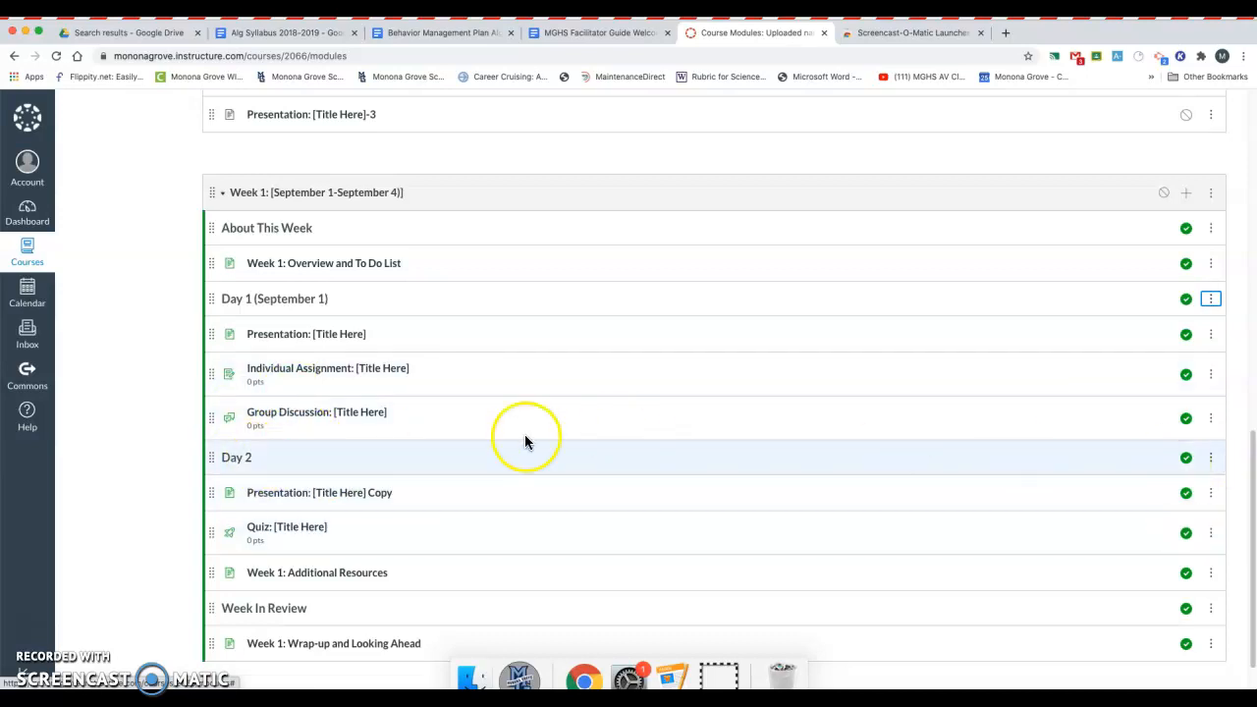
Rename the Day 2 header in the Week 1 module as "Day 2 (September 3)".
left_click(1208, 457)
left_click(1167, 516)
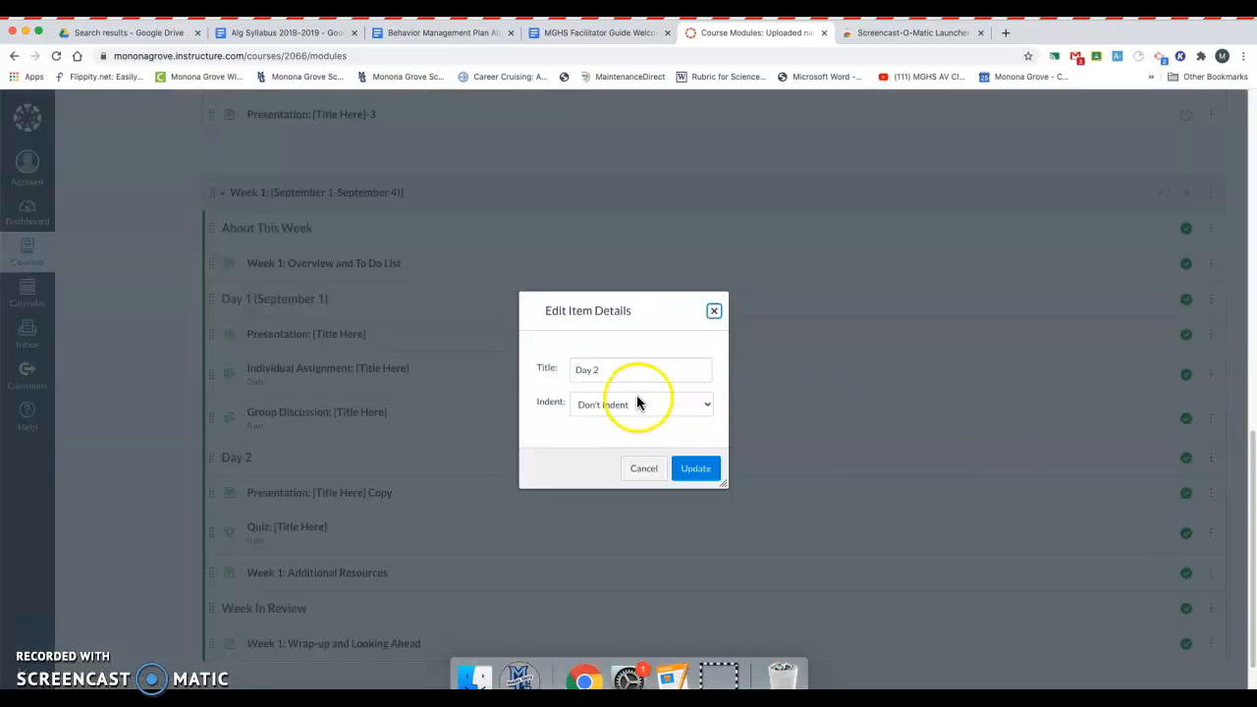
left_click(635, 362)
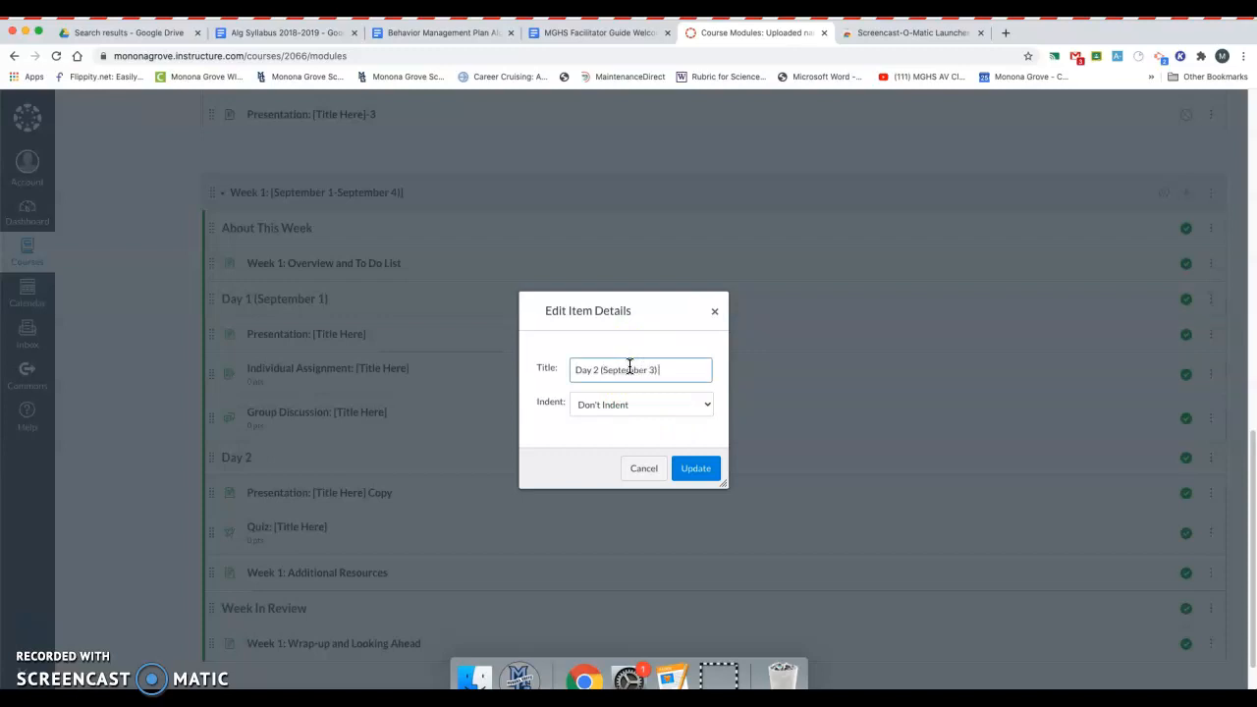
left_click(697, 470)
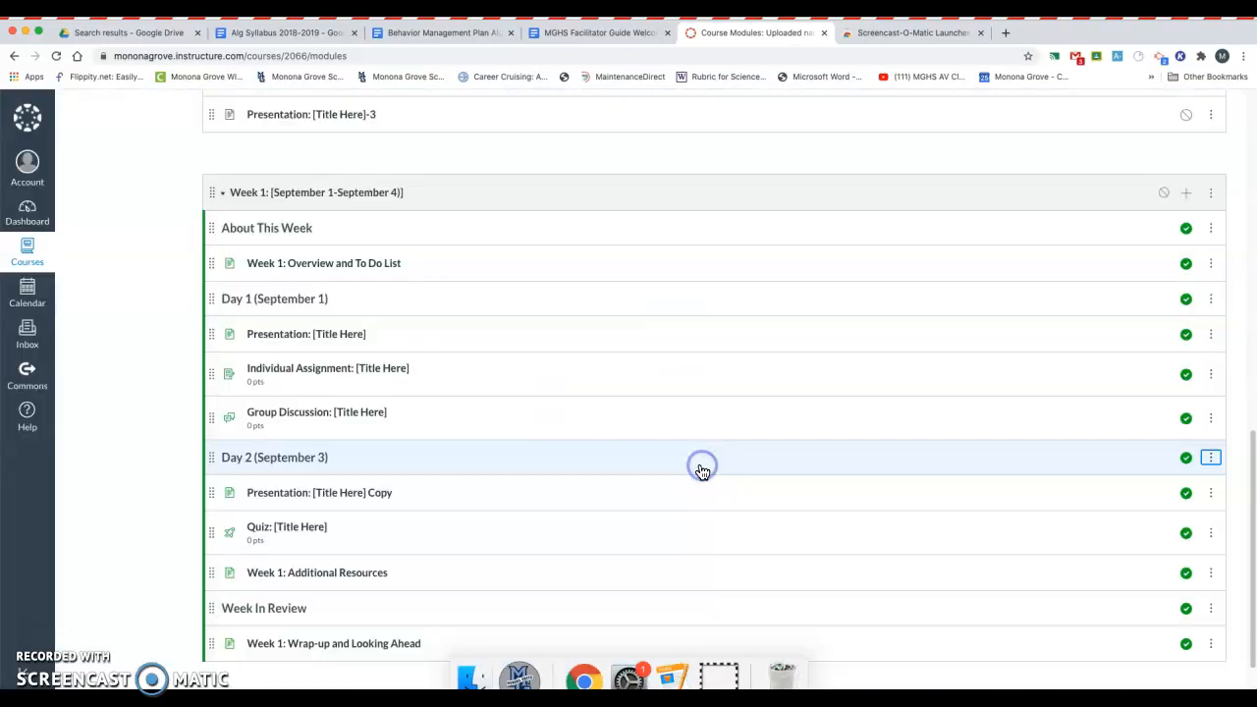
Examine the About This Week and Week In Review sections of the Week 1 module, and view the Week 2 module.
scroll(448, 432, "down", 1)
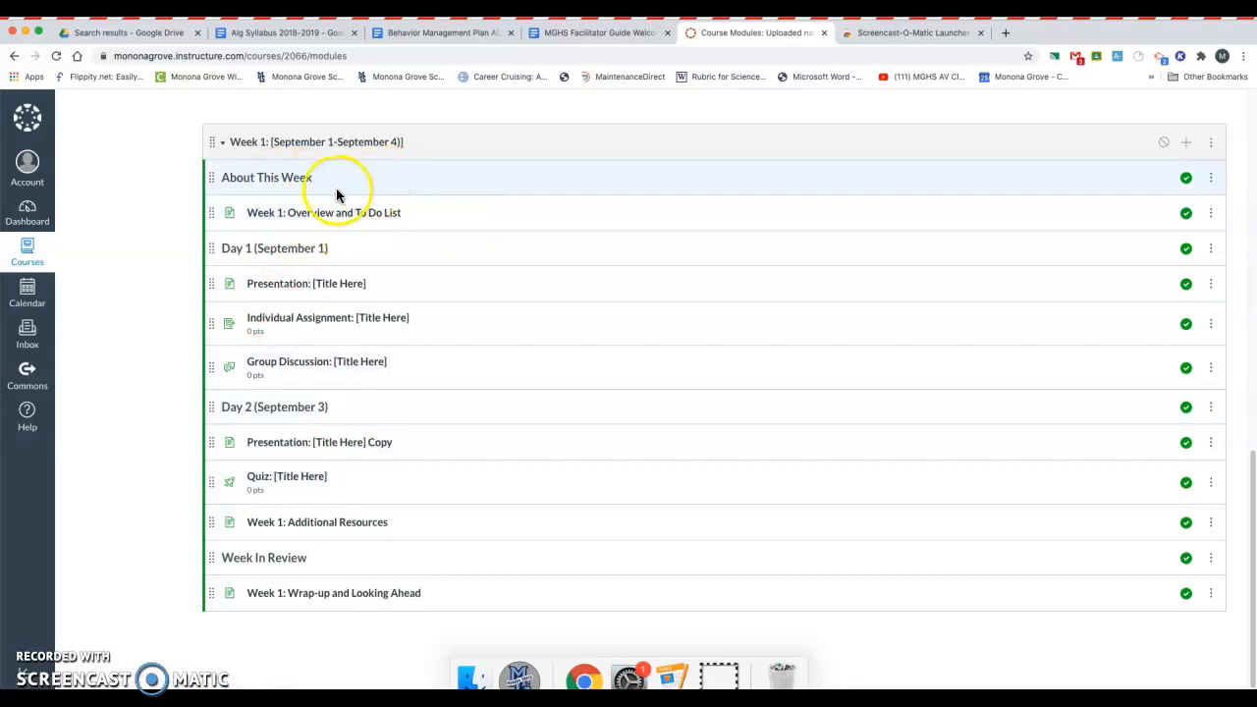
left_click_drag(220, 178, 413, 214)
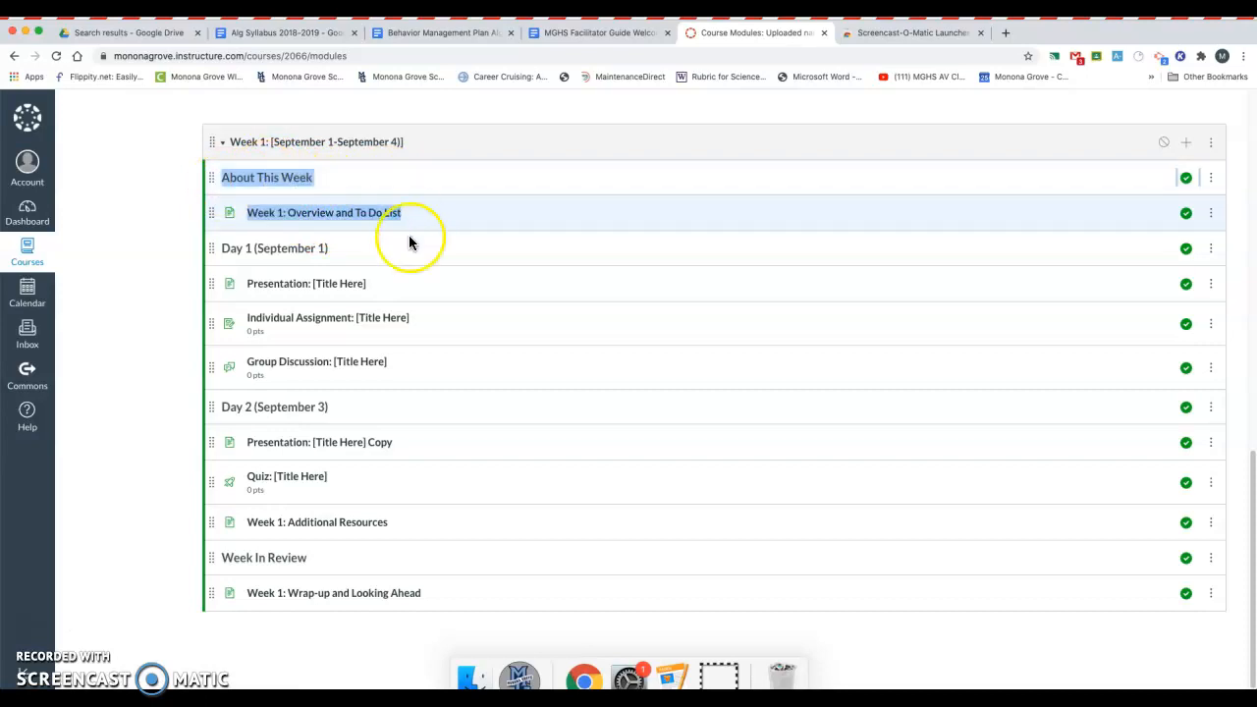
left_click_drag(223, 558, 464, 594)
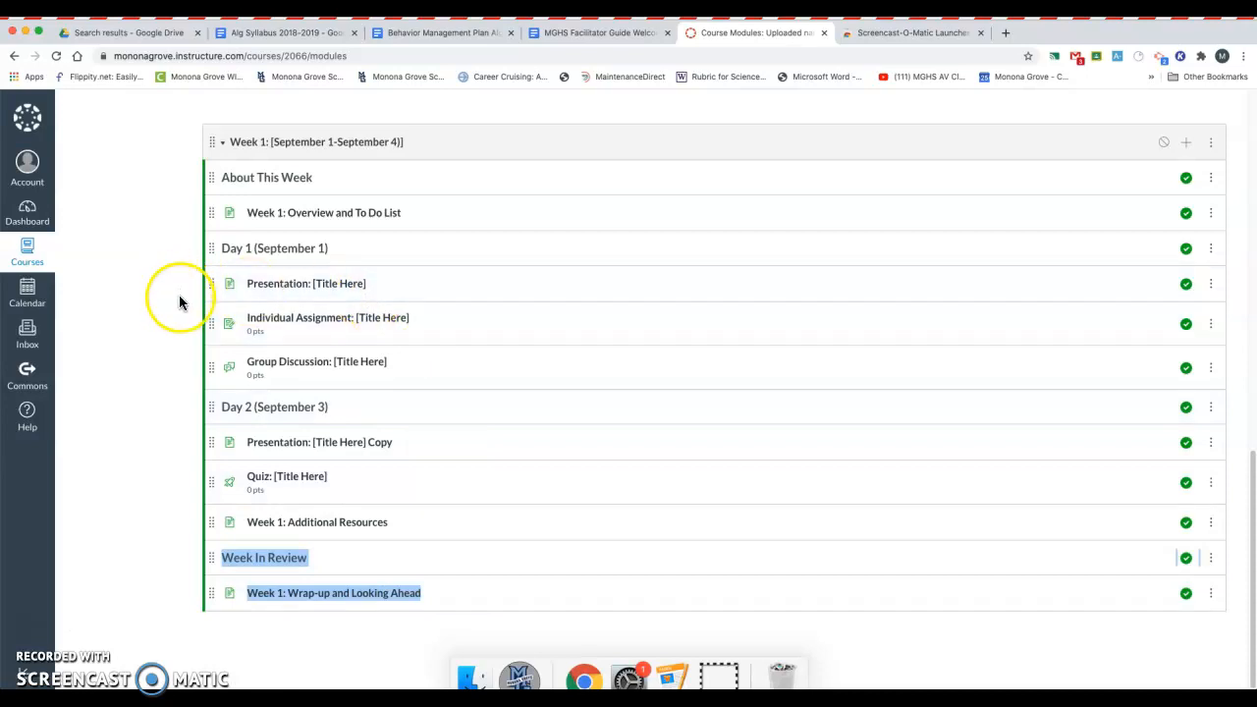
scroll(188, 264, "up", 5)
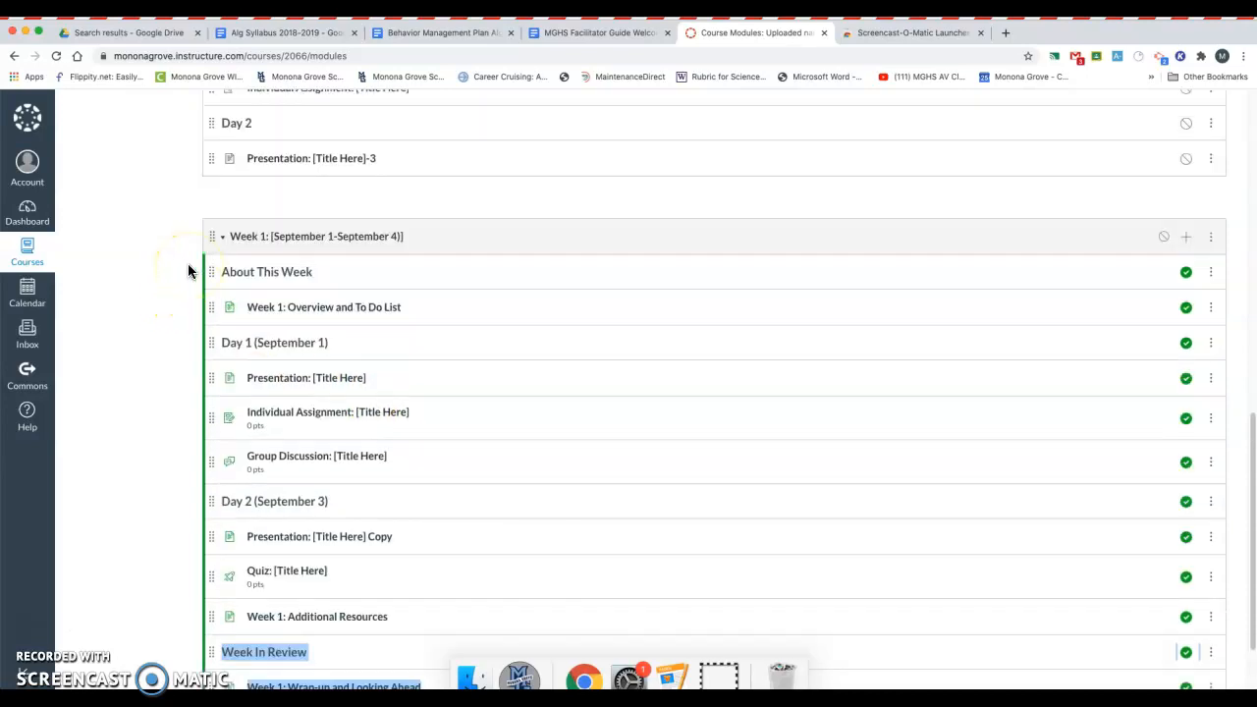
scroll(188, 263, "up", 2)
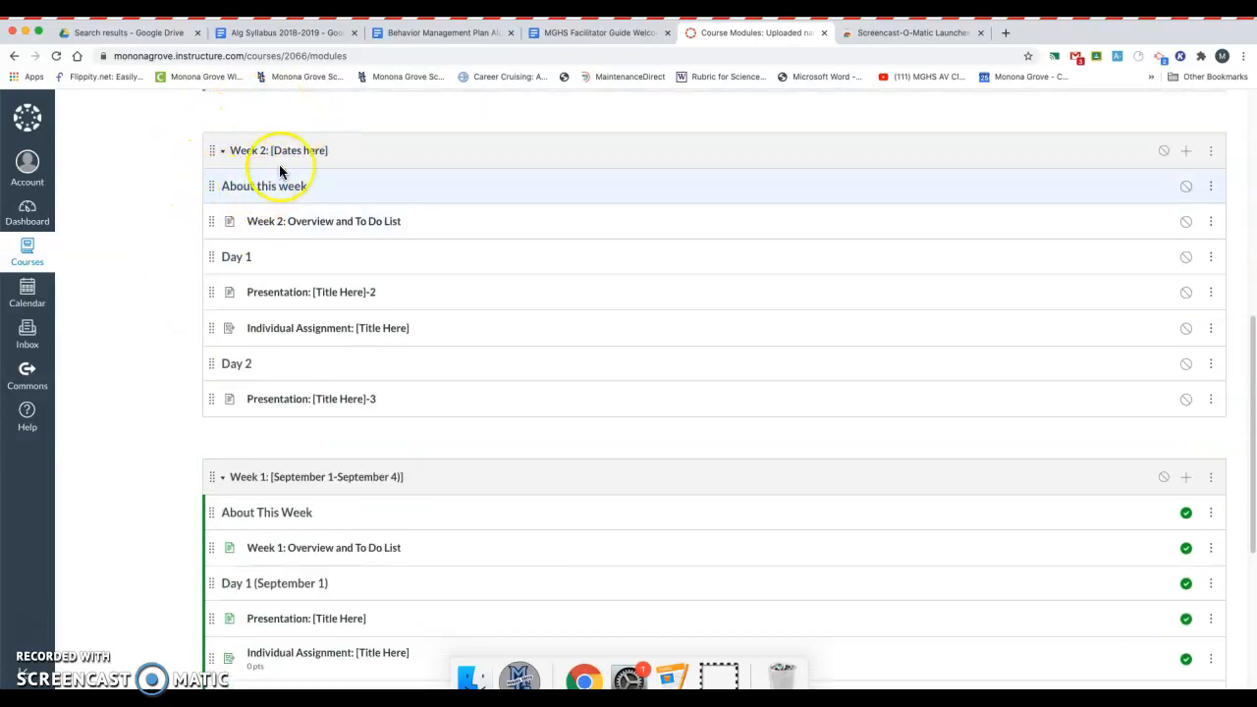
Examine the Week 2 module's editing options and day headers, and compare its layout with the Week 1 module.
scroll(256, 172, "up", 2)
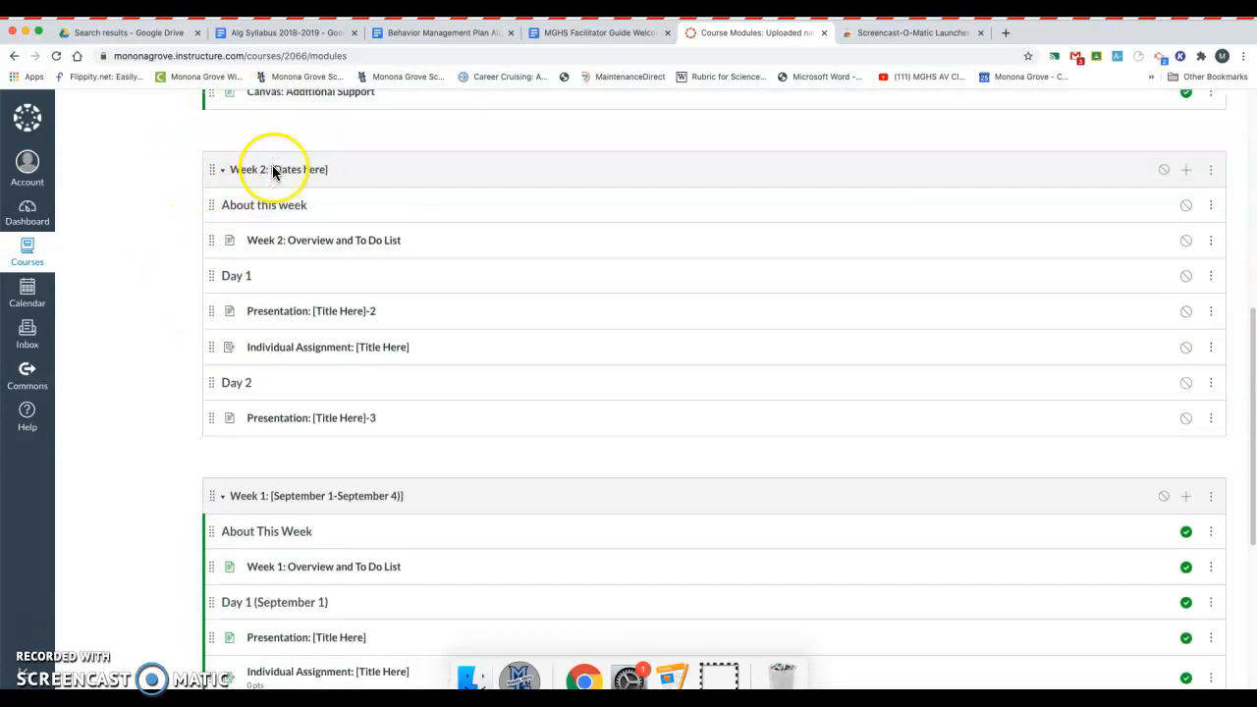
scroll(727, 292, "up", 2)
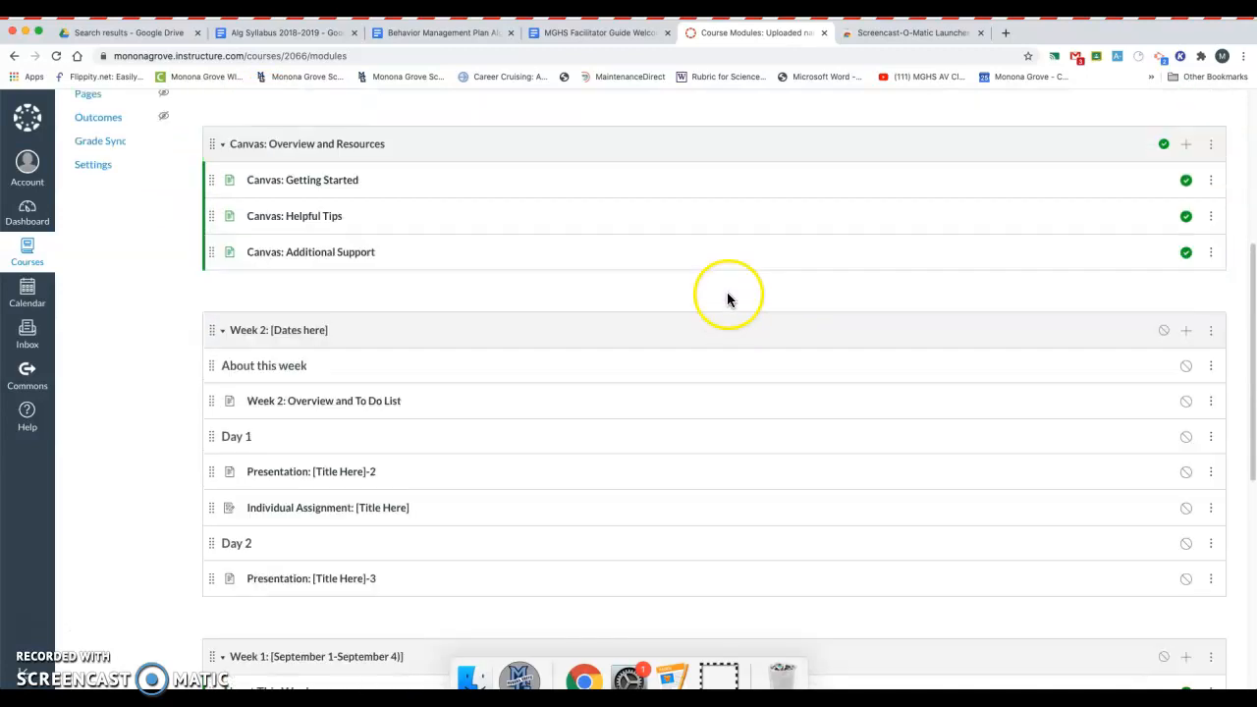
left_click(1211, 334)
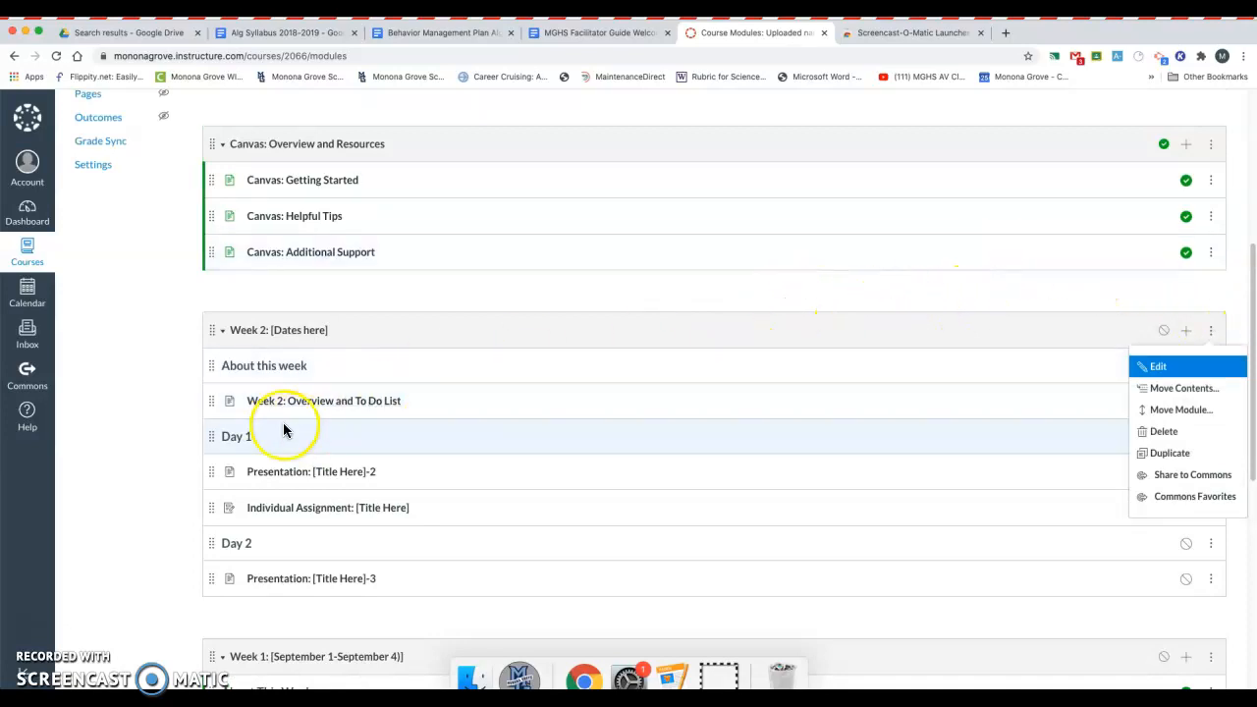
left_click(245, 543)
scroll(269, 548, "down", 5)
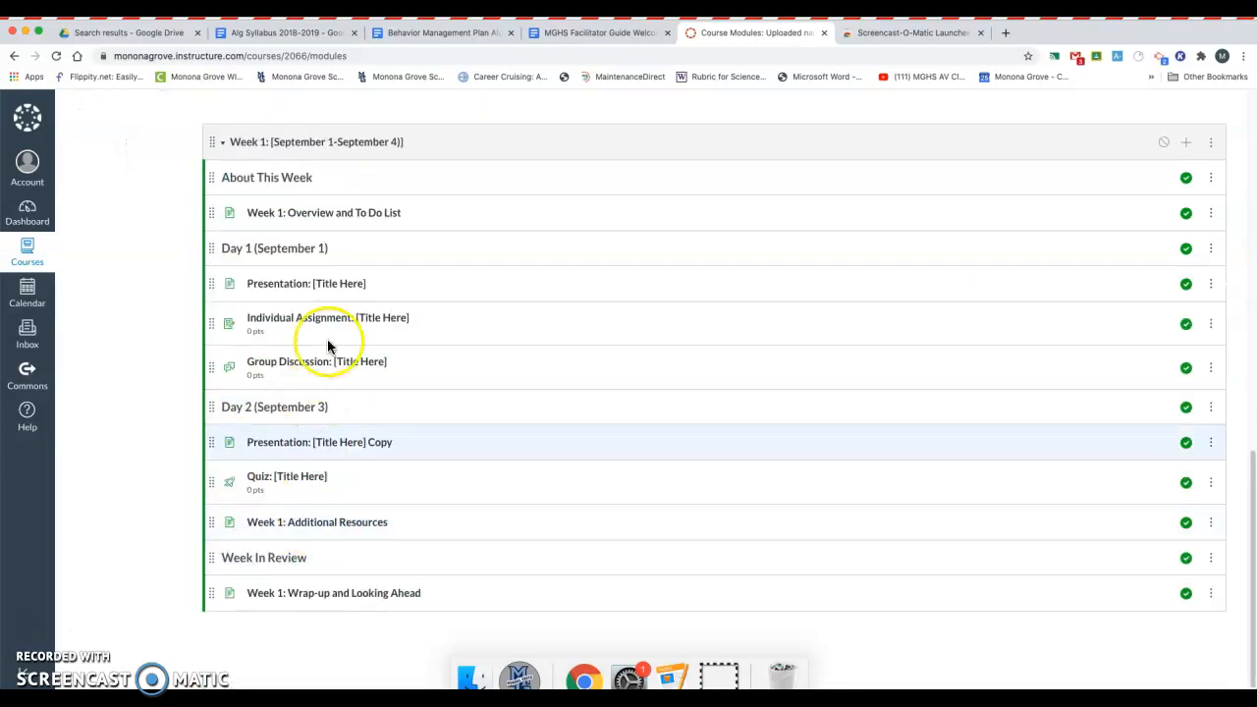
scroll(331, 343, "up", 5)
scroll(302, 333, "down", 5)
scroll(308, 334, "up", 2)
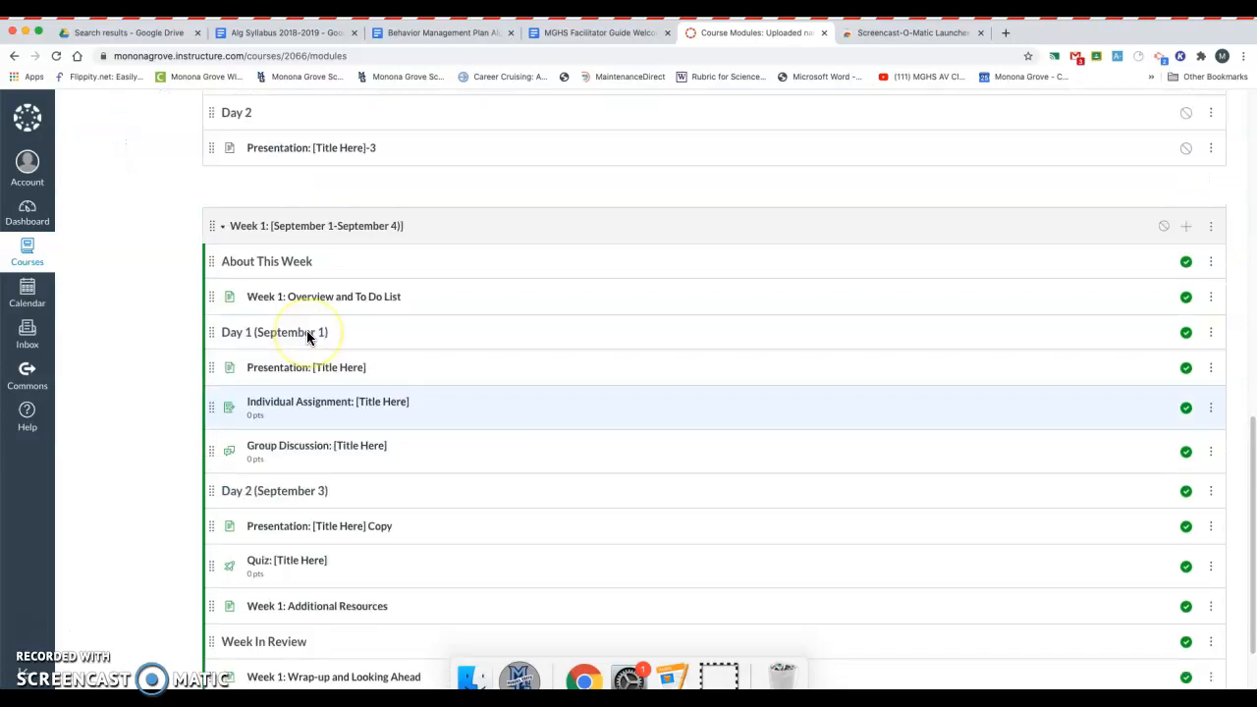
scroll(317, 349, "up", 1)
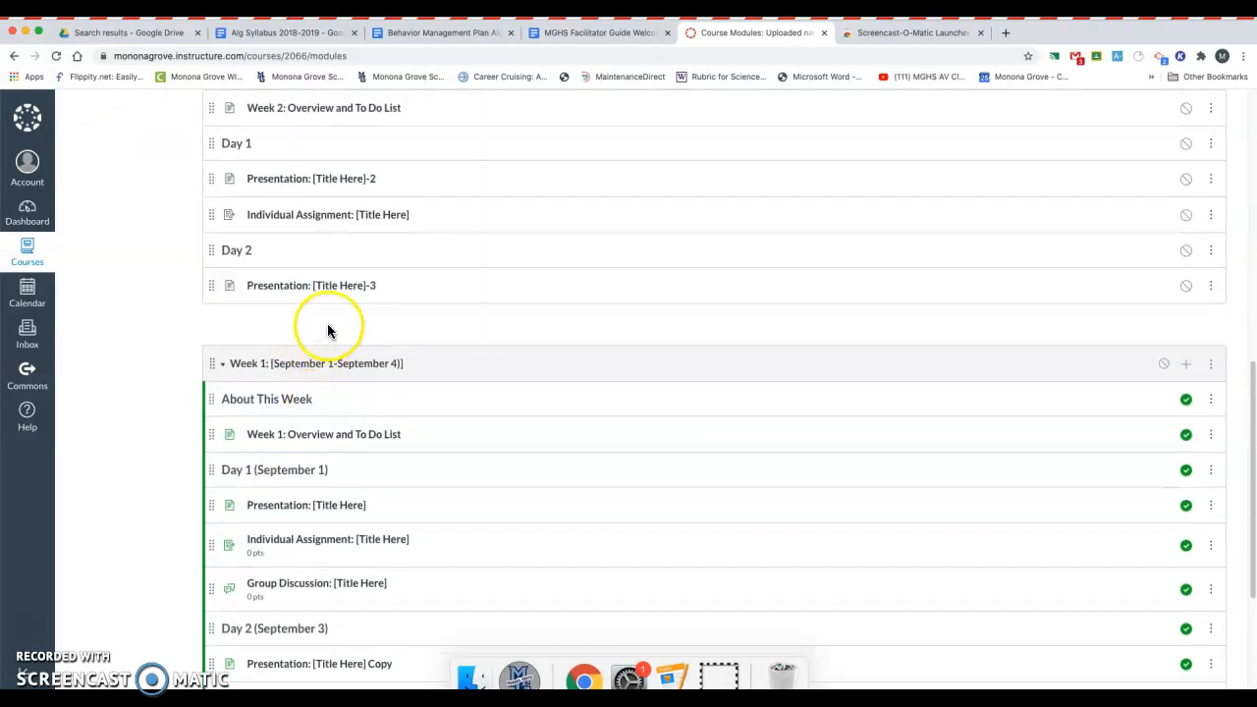
left_click(395, 326)
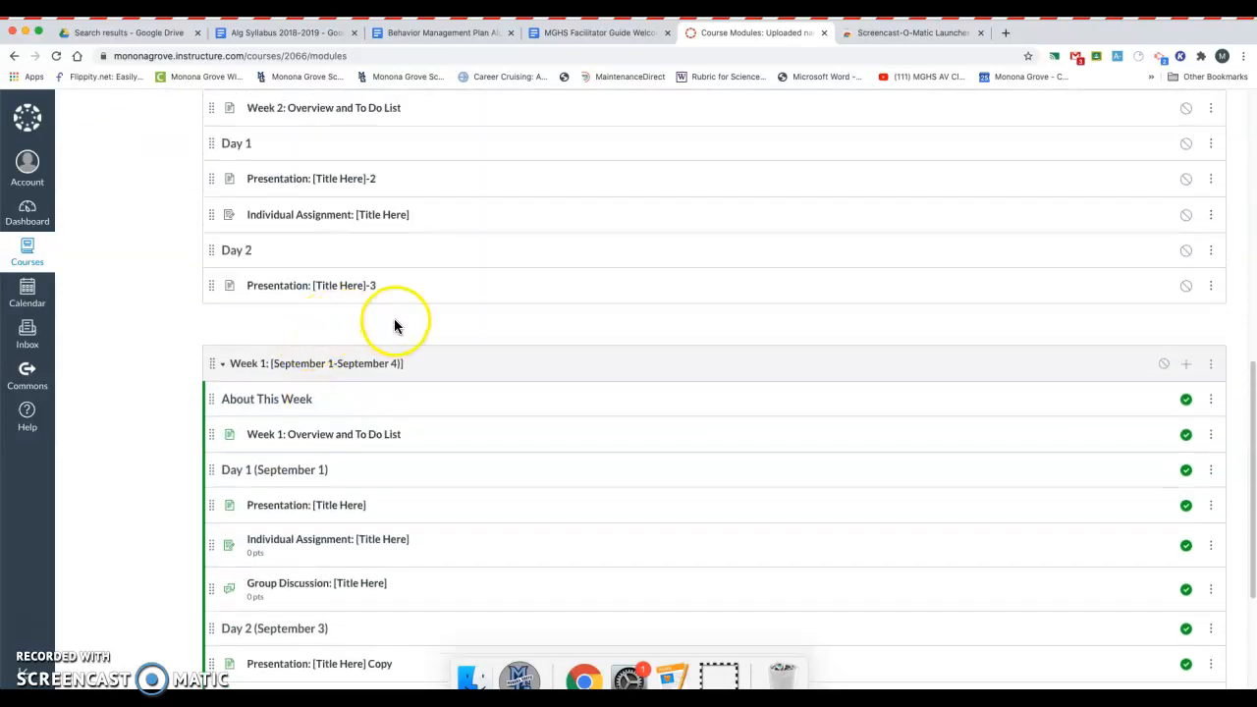
Create a new course announcement titled "First Day of Synchronous Class (September 1) Google Meet".
scroll(289, 362, "up", 15)
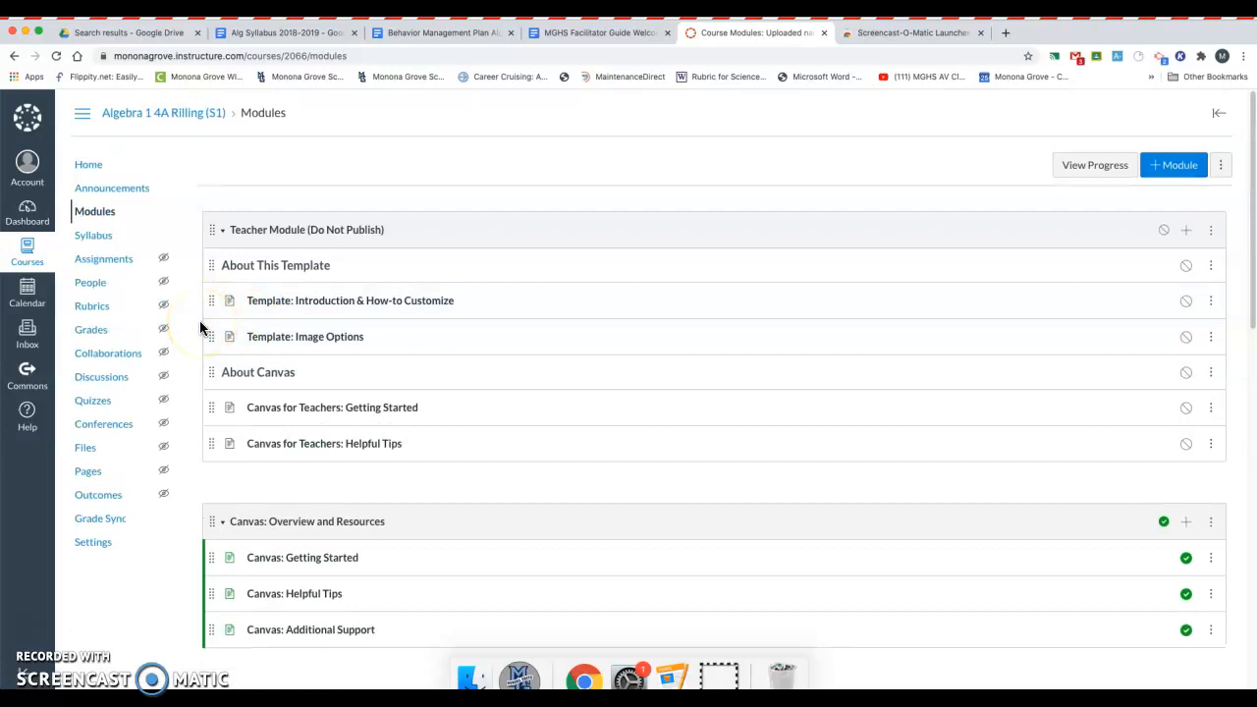
left_click(87, 195)
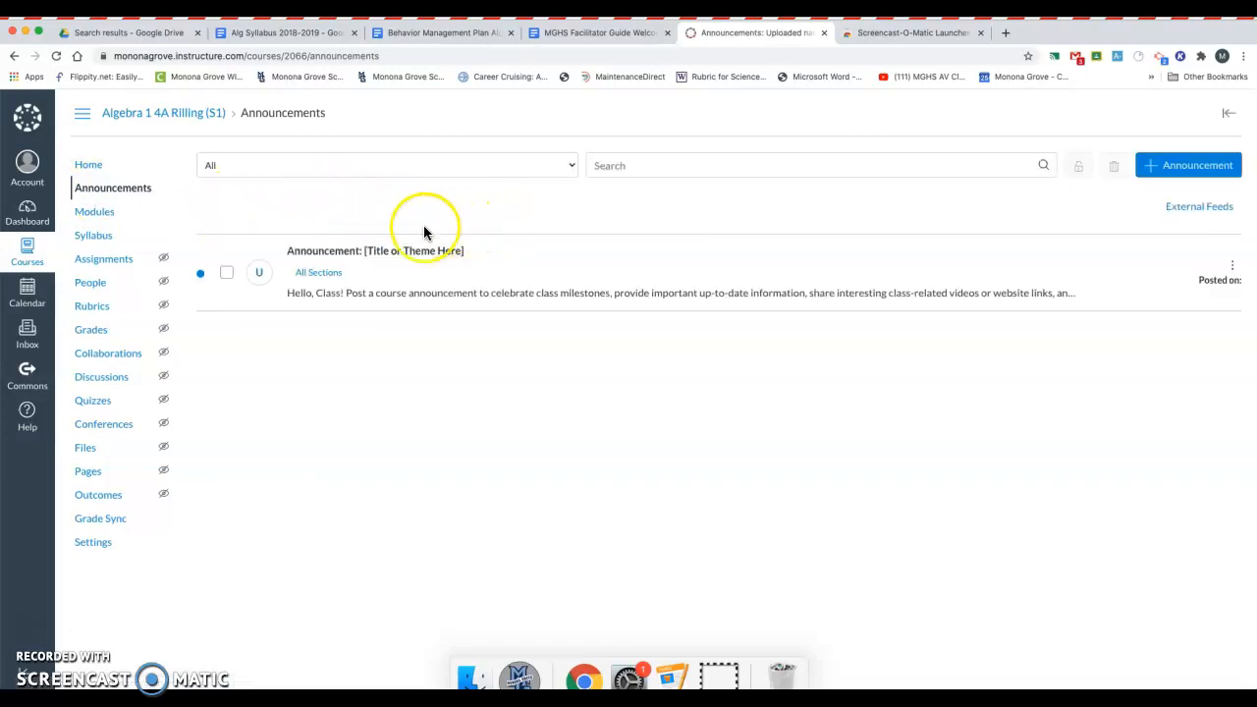
left_click(1169, 167)
left_click(331, 167)
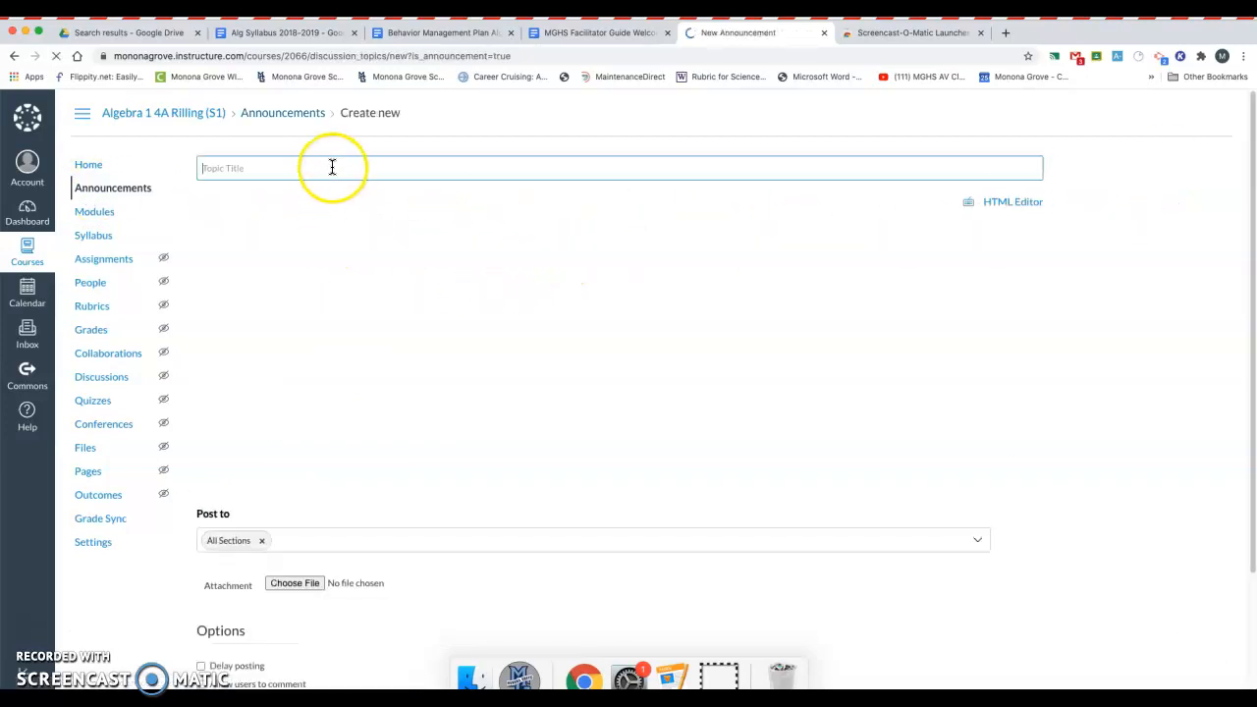
type("F")
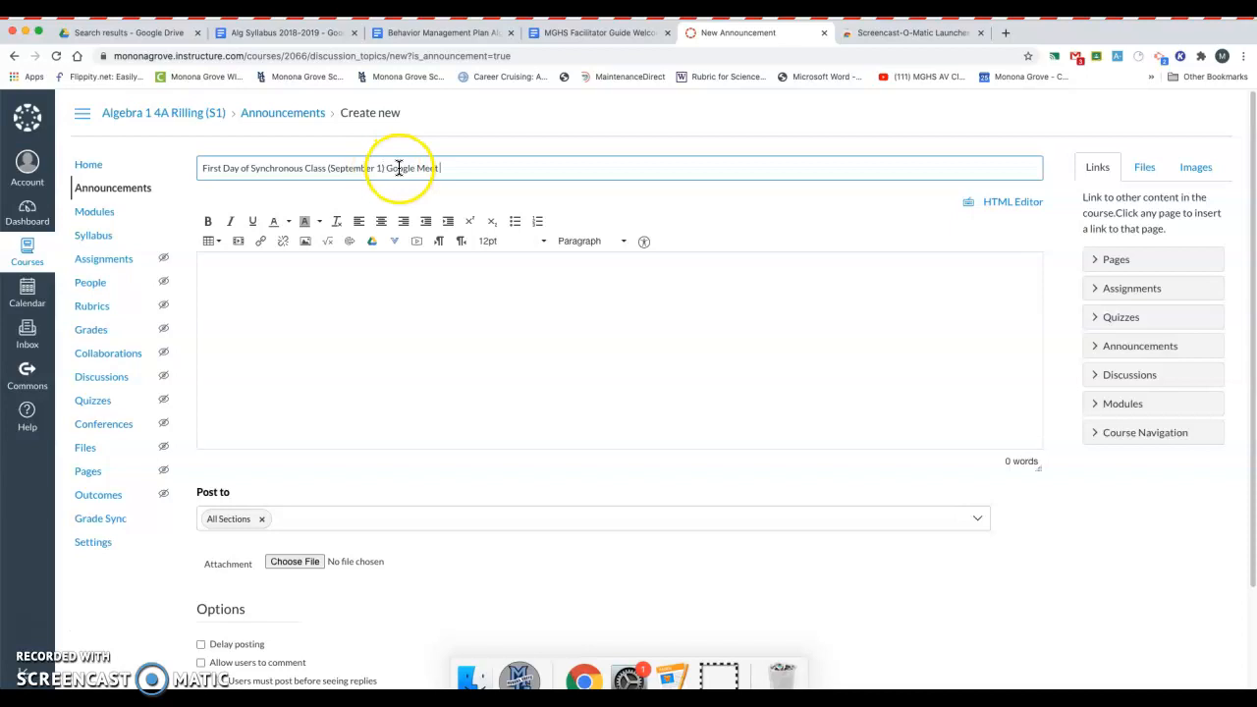
left_click(452, 171)
Insert a Google Hangouts Meet link into the announcement body, choosing the teacher's Google account to authorize it.
left_click(415, 304)
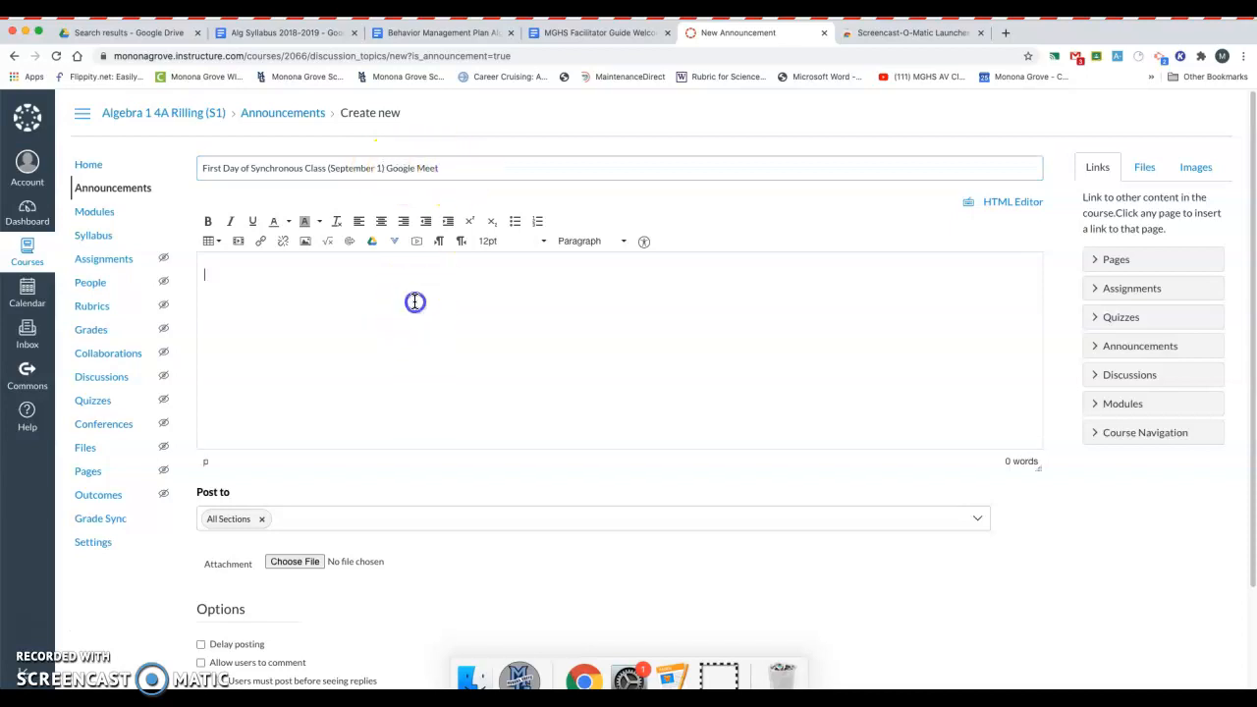
left_click(396, 243)
left_click(396, 244)
left_click(396, 243)
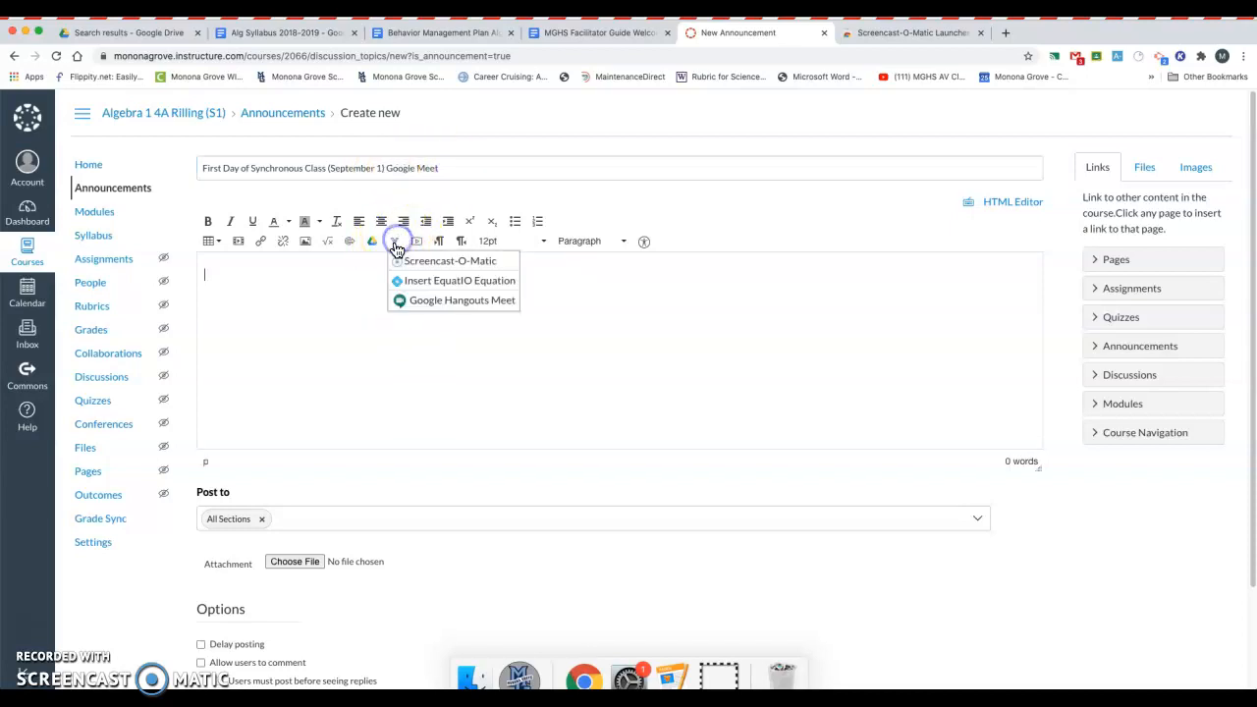
left_click(440, 301)
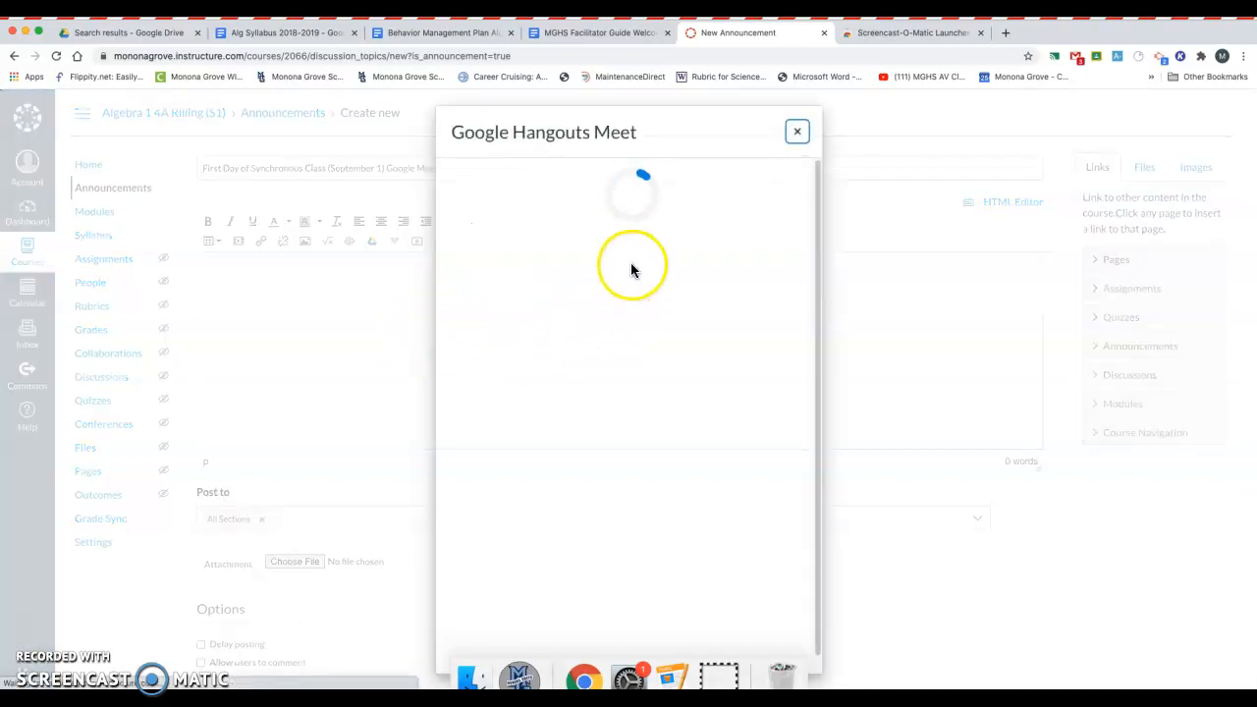
left_click(640, 371)
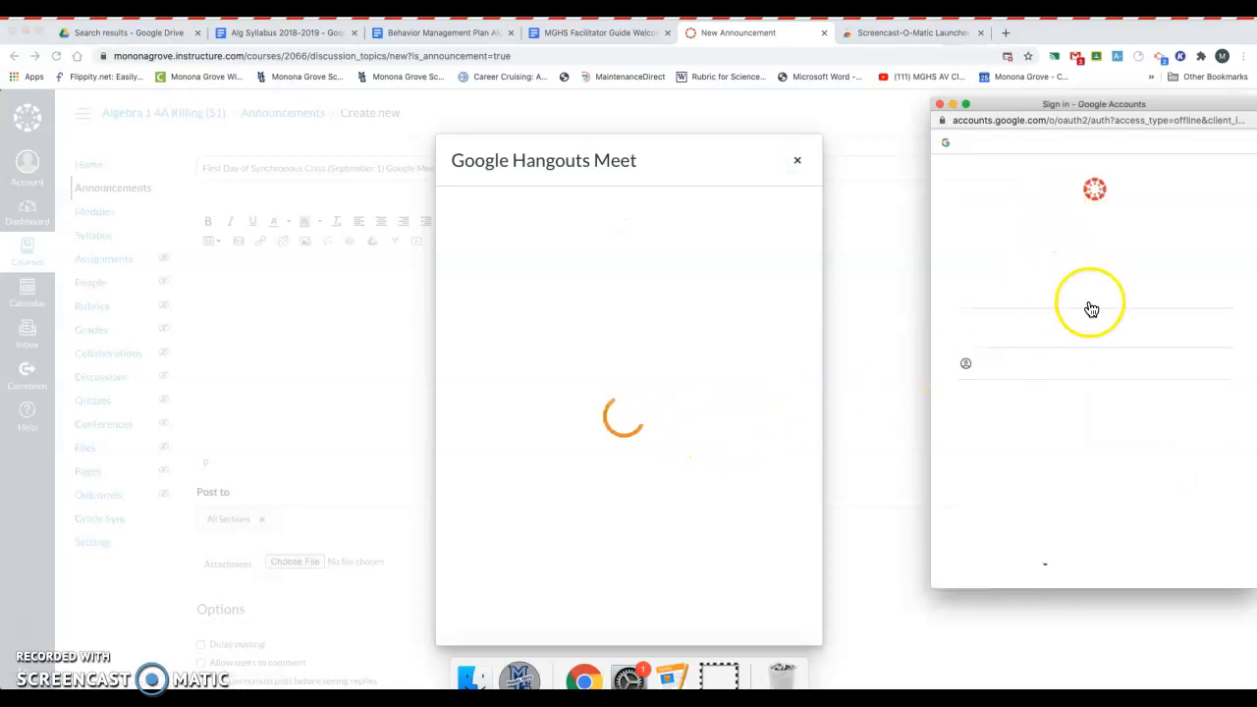
left_click(1061, 292)
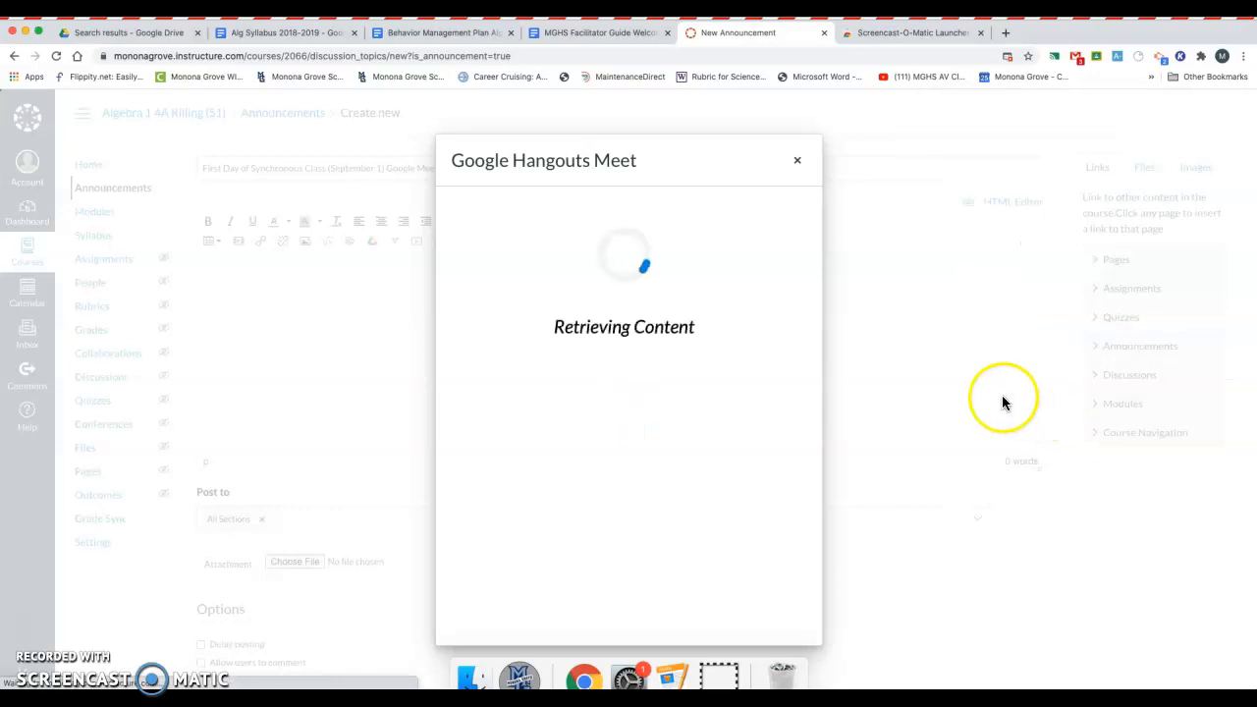
scroll(907, 402, "down", 1)
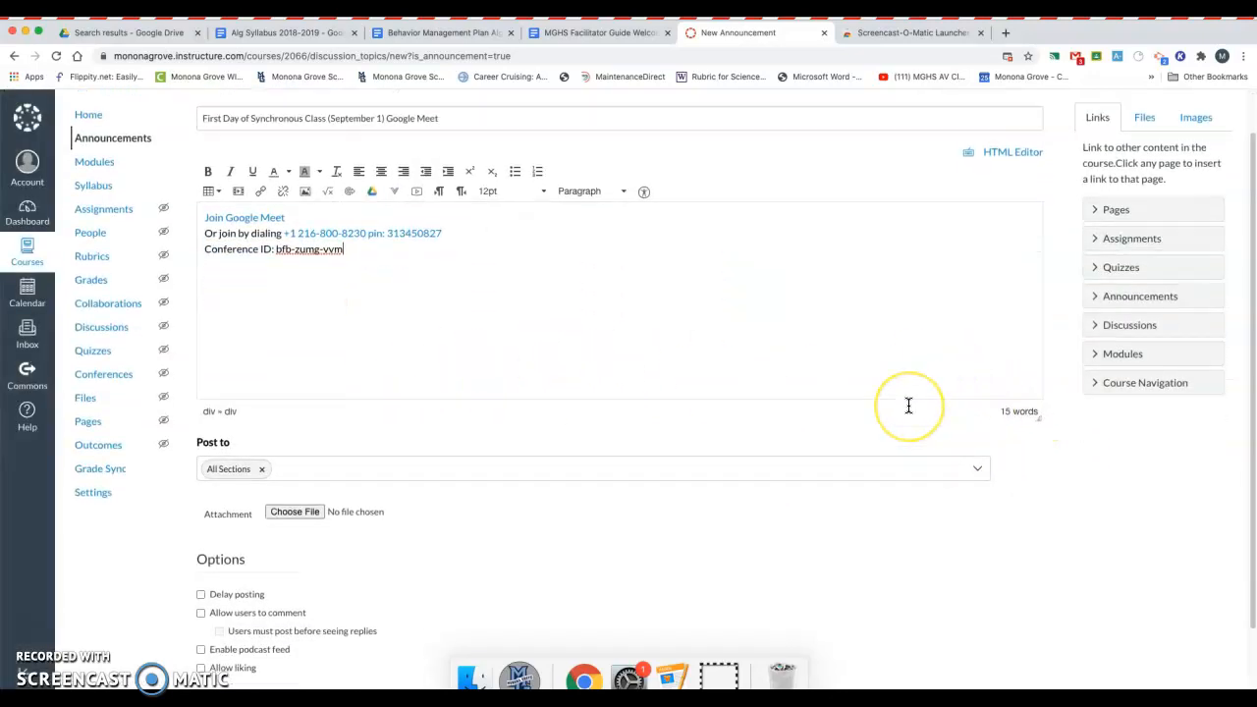
Save the announcement for all sections and go back to the course's modules.
scroll(909, 406, "down", 2)
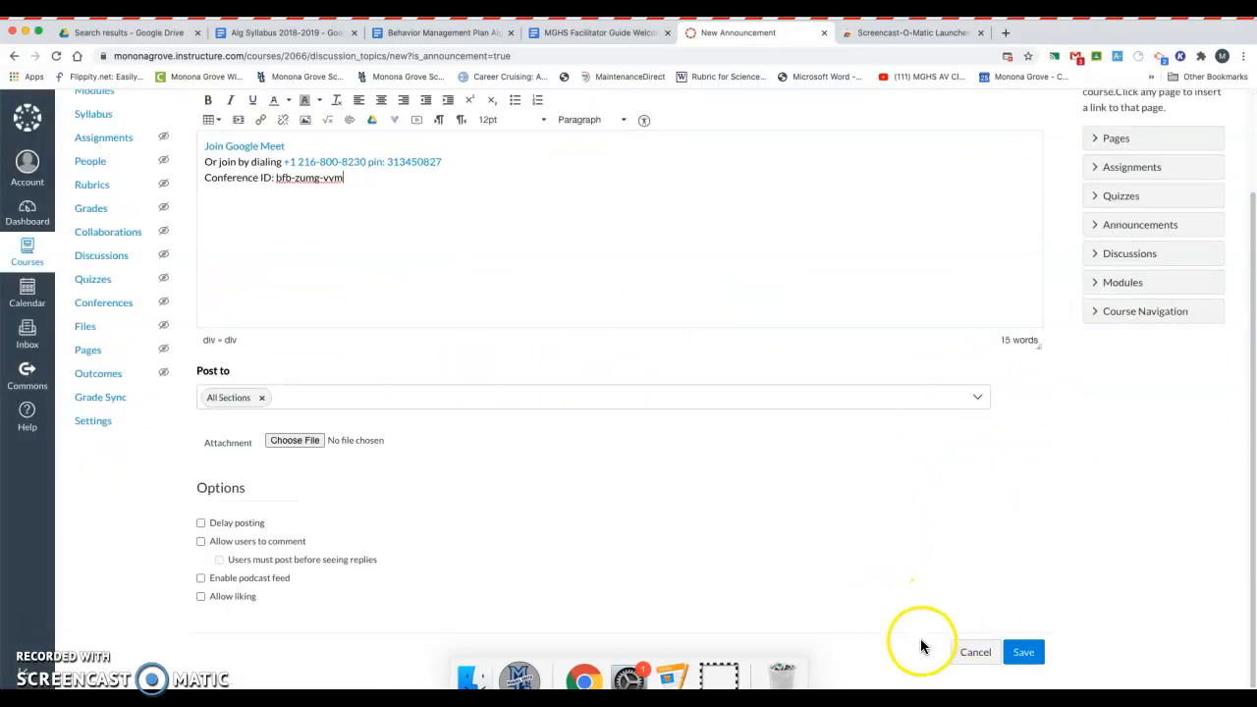
left_click(1021, 653)
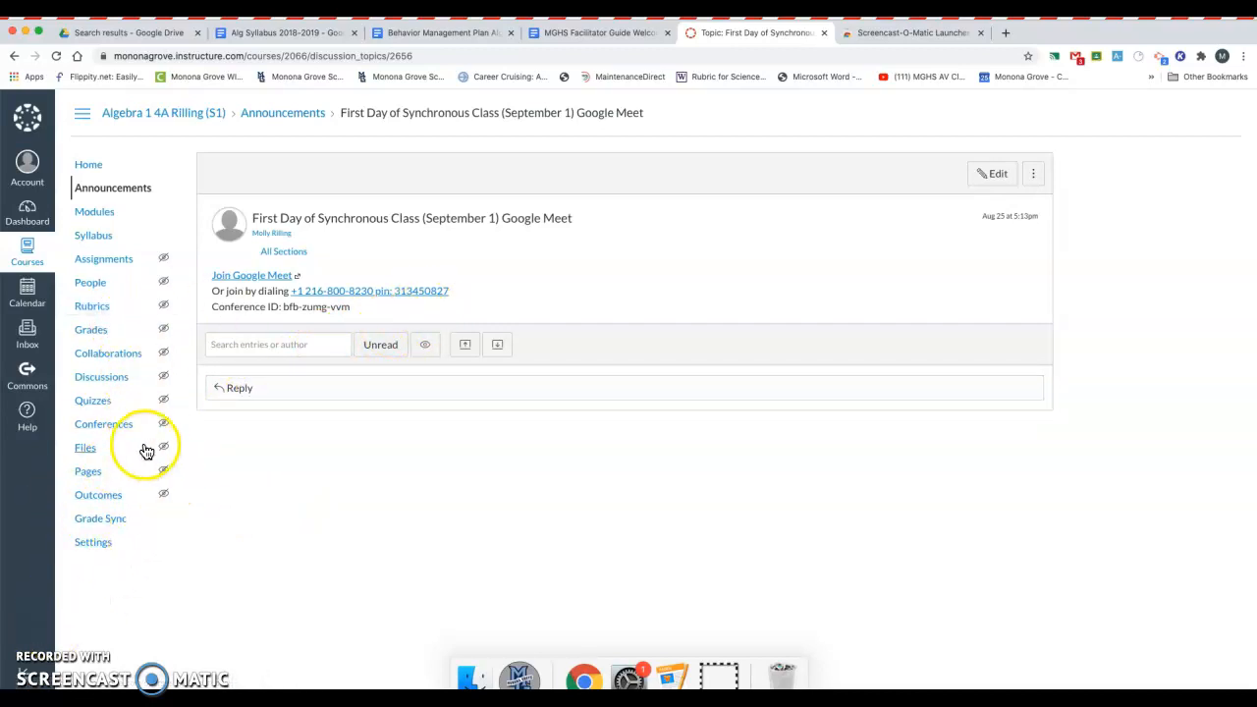
left_click(106, 213)
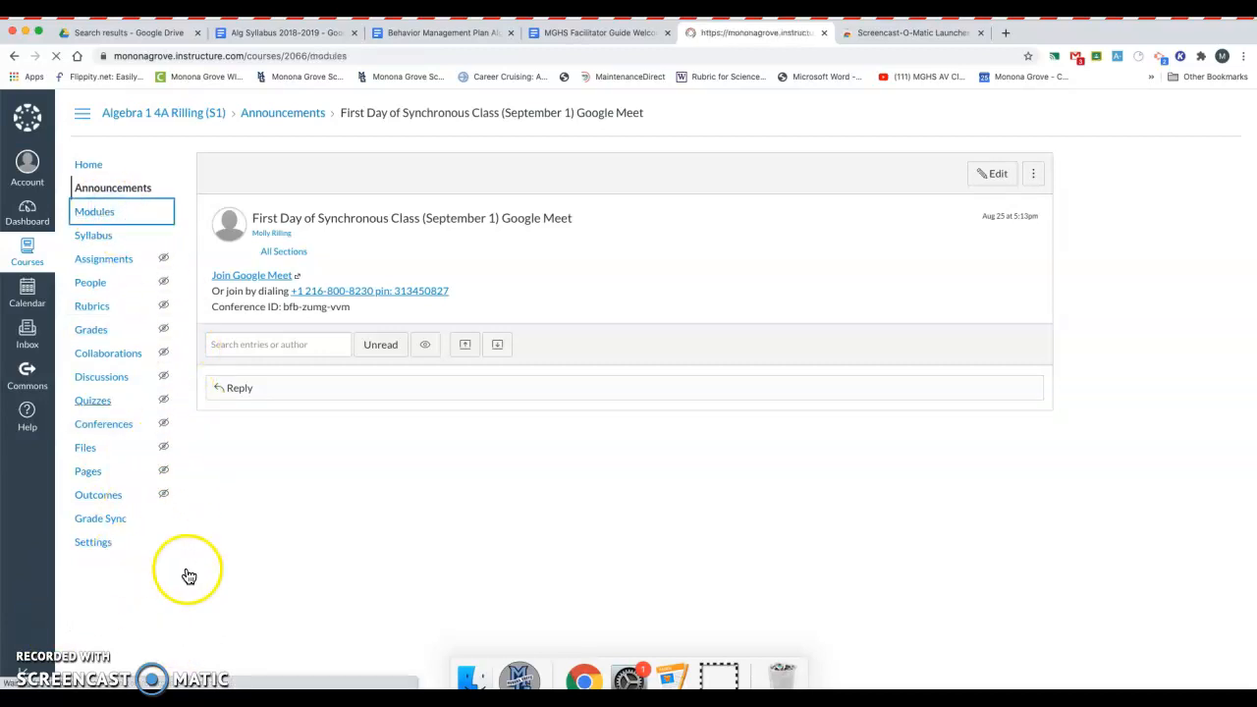